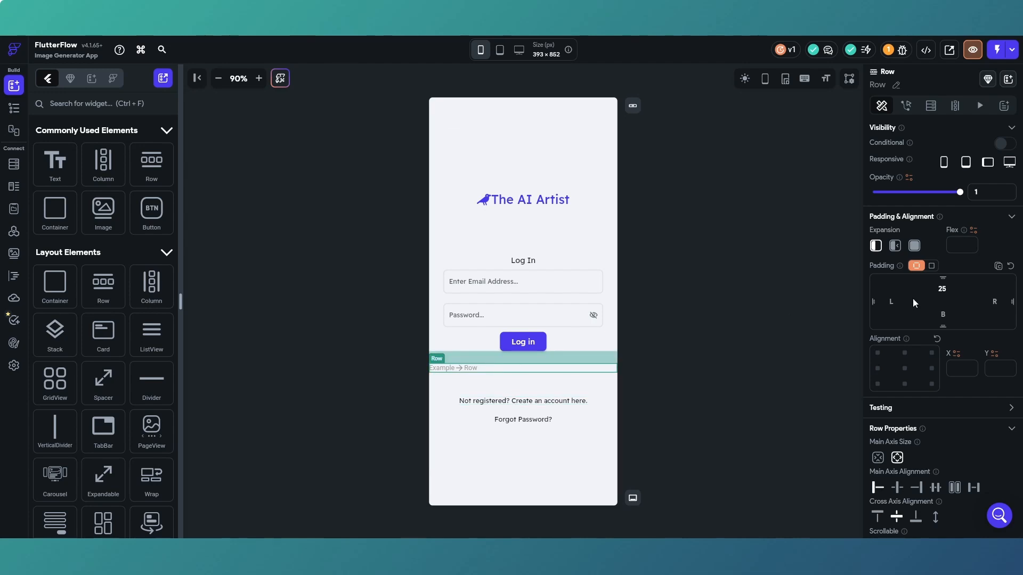
# Set the top padding of the empty row below the Log in button to 30.
pyautogui.moveTo(934, 293); pyautogui.dragTo(933, 292)
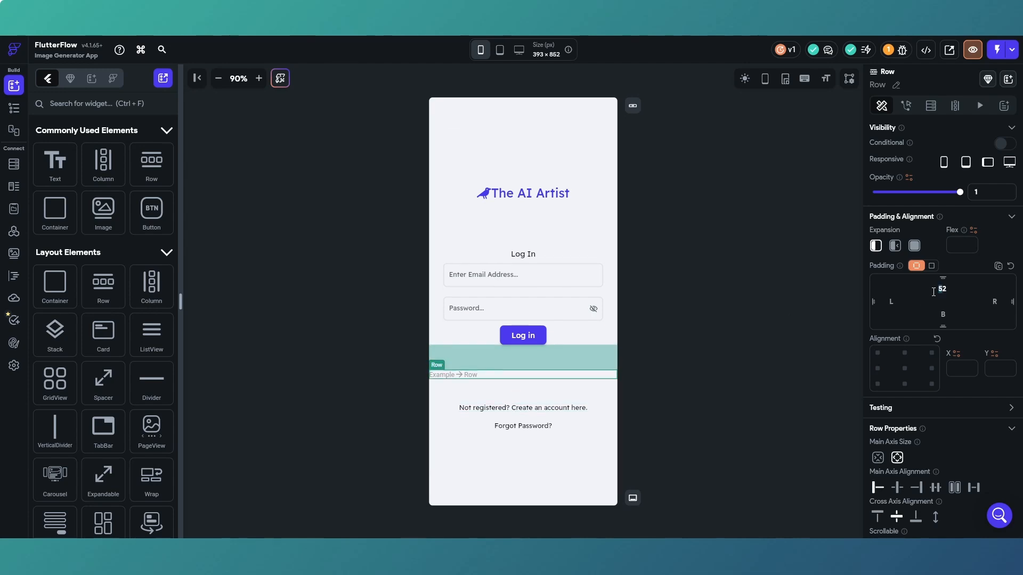
pyautogui.write('30')
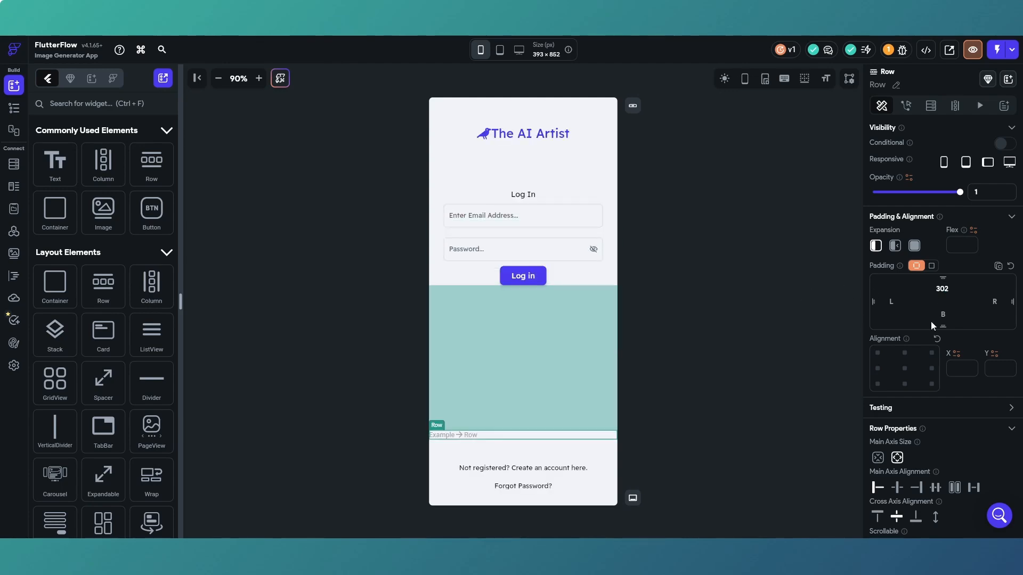
pyautogui.press('Delete')
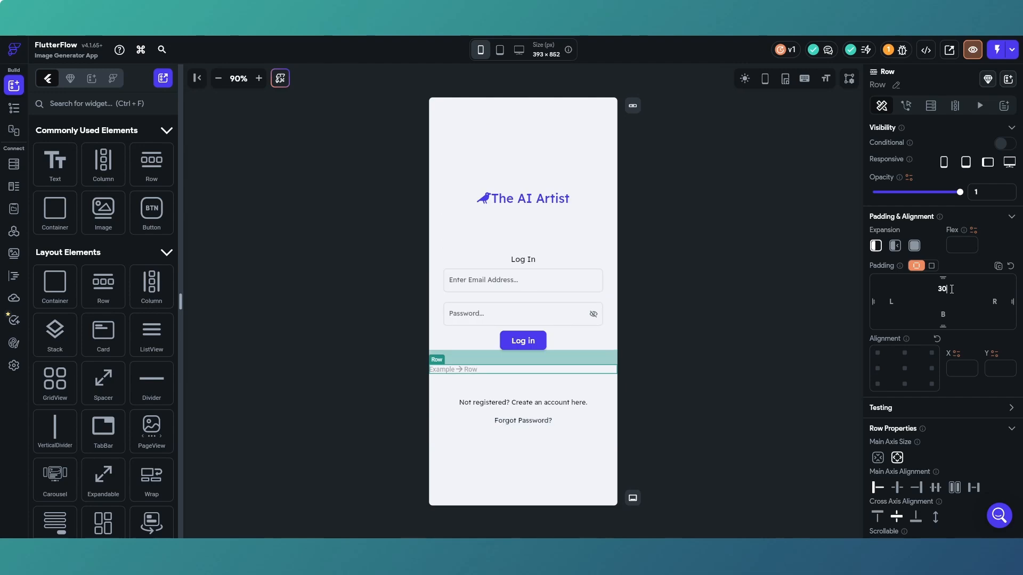
pyautogui.click(757, 326)
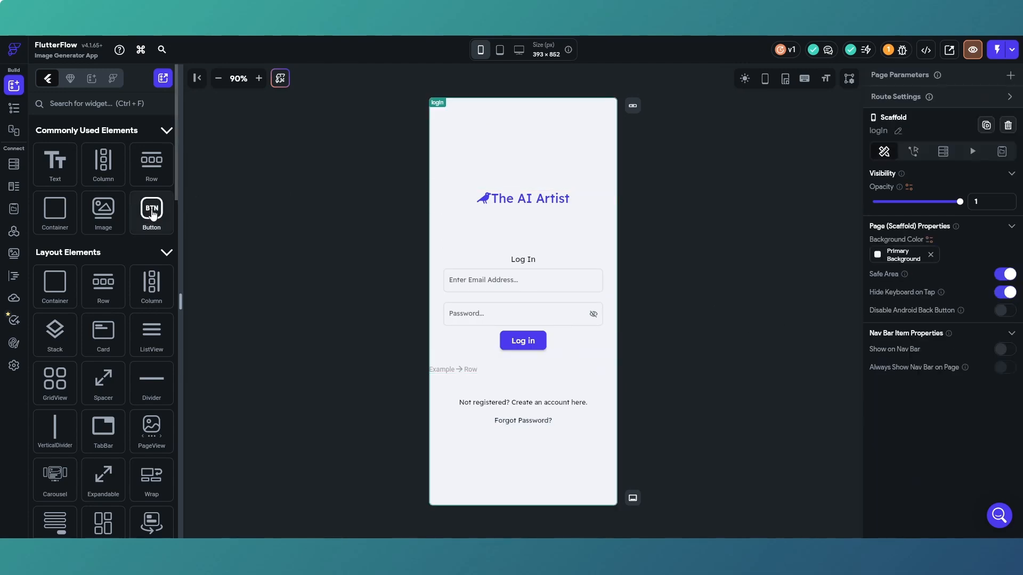
# Add a button to the empty row and set the row's main axis alignment to Center.
pyautogui.moveTo(153, 215); pyautogui.dragTo(452, 375)
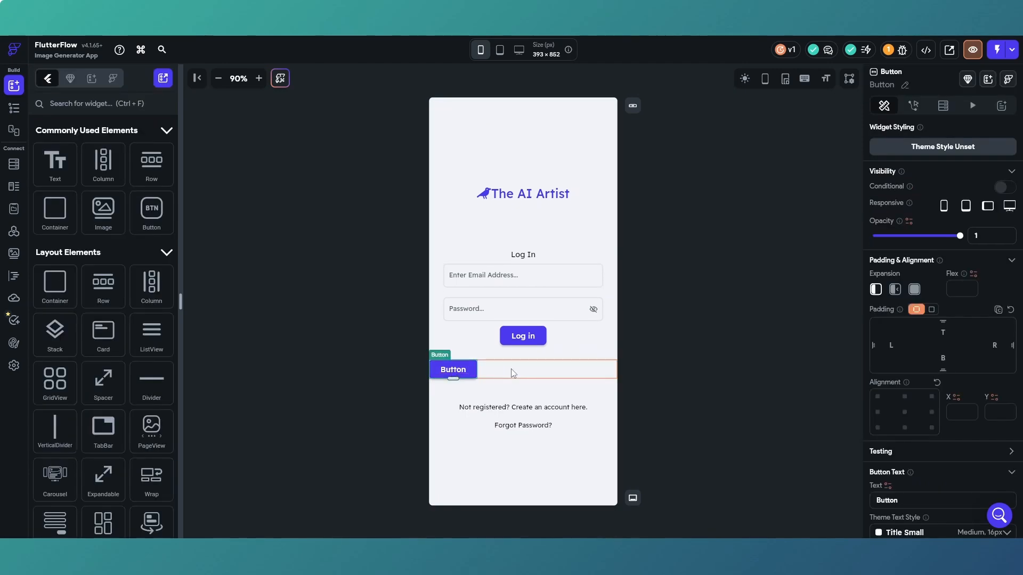
pyautogui.click(511, 372)
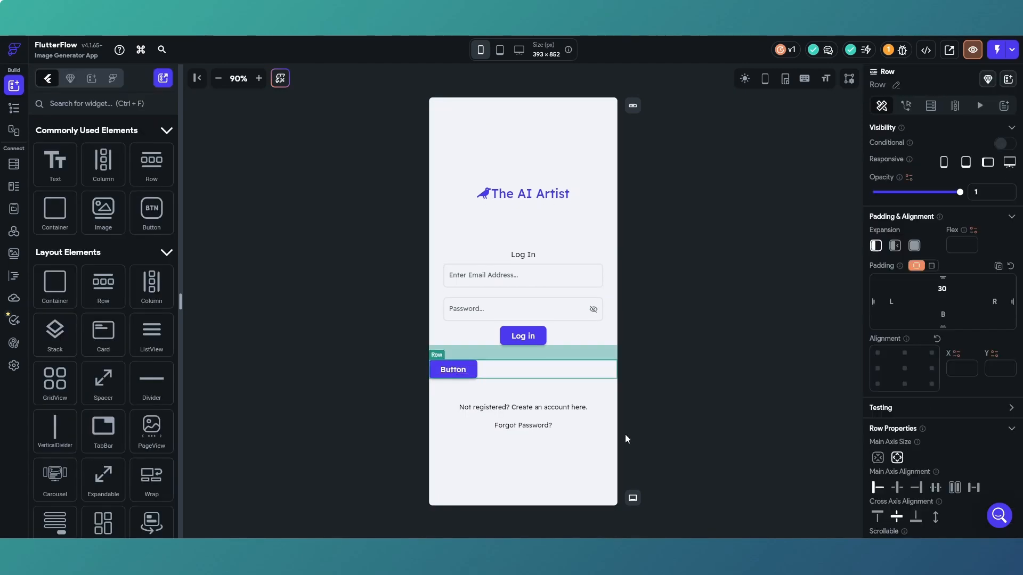
pyautogui.click(897, 488)
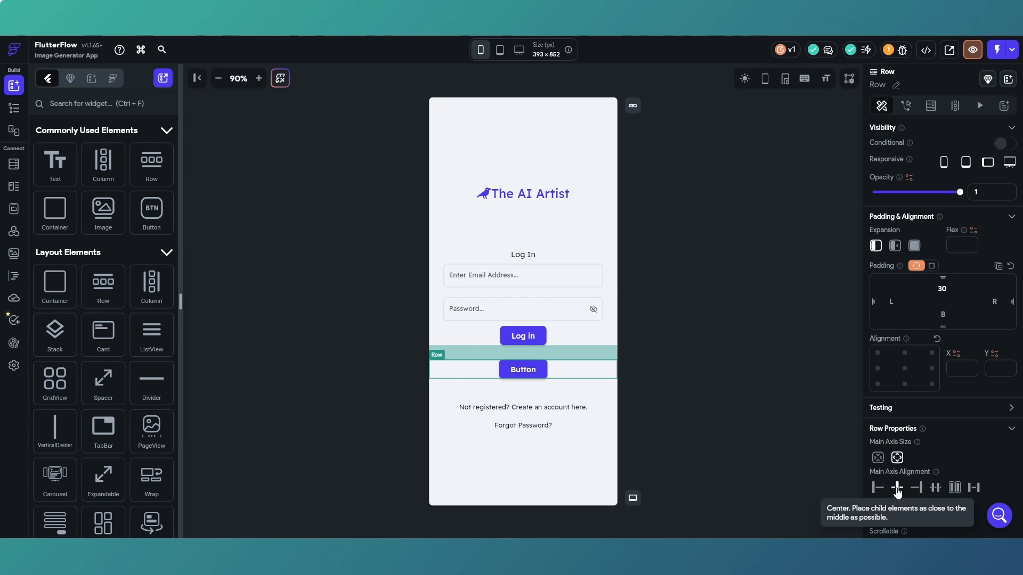
# Change the new button's text to "Log in with Google".
pyautogui.click(534, 370)
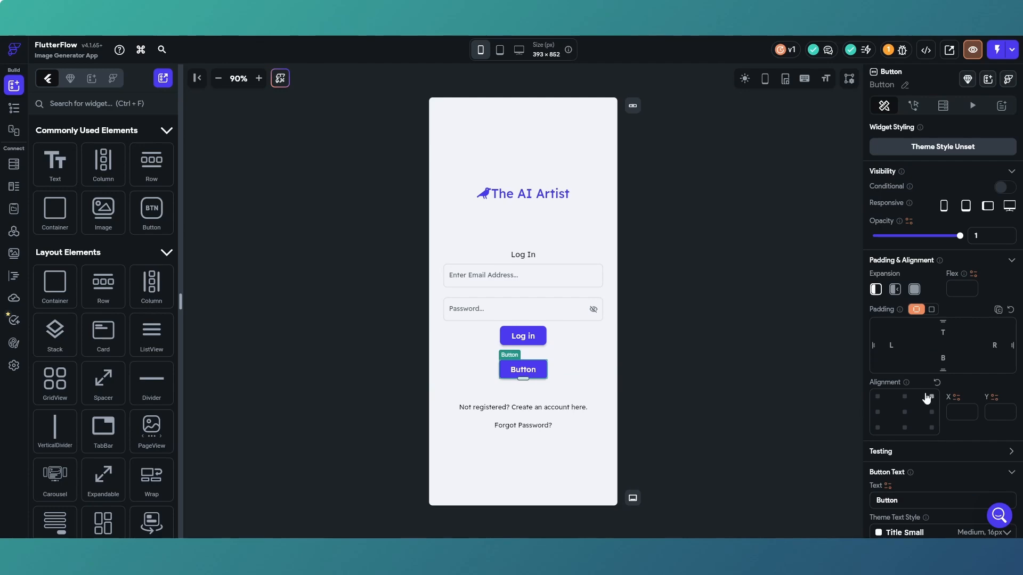
pyautogui.scroll(-3, 925, 394)
pyautogui.moveTo(900, 341); pyautogui.dragTo(869, 341)
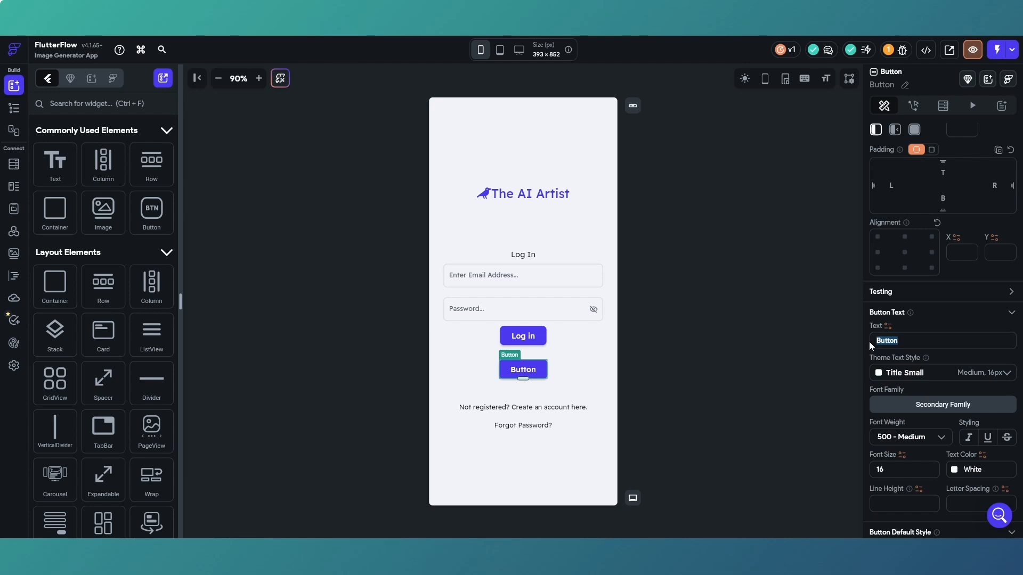
pyautogui.write('Log in with')
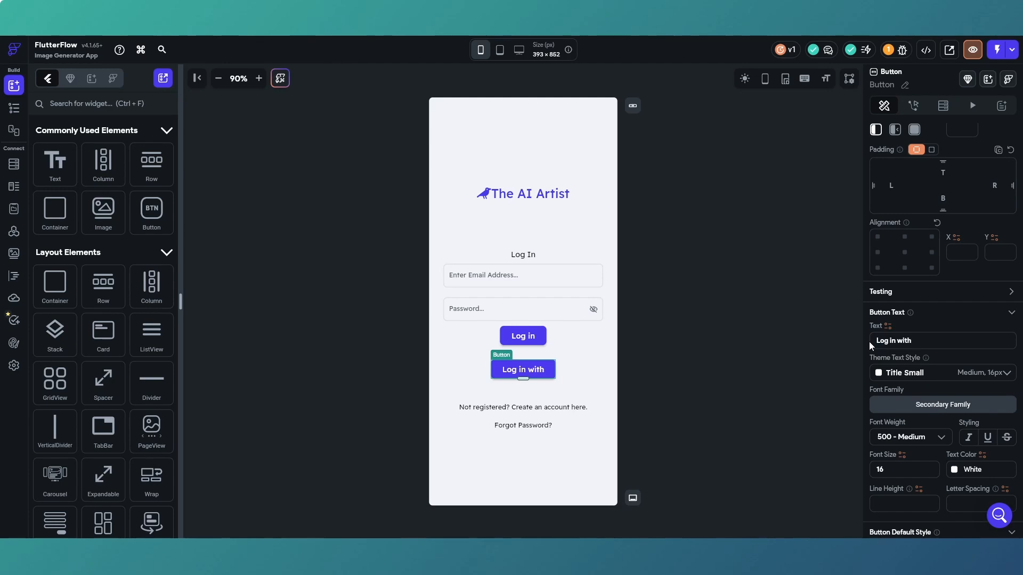
pyautogui.write(' Googl')
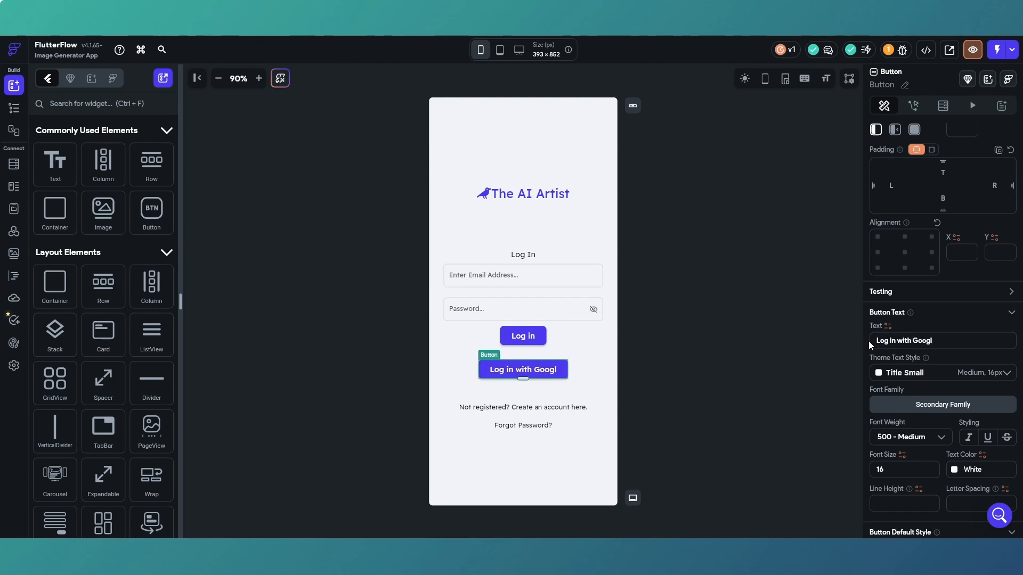
pyautogui.write('e')
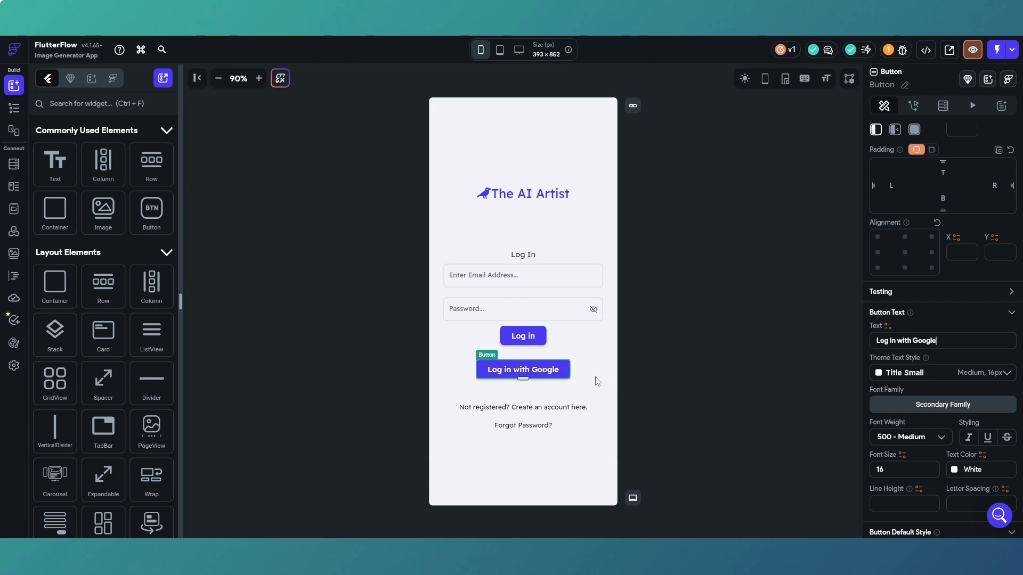
# Set the fill color of the Log in with Google button to the Primary Background theme color.
pyautogui.scroll(-2, 922, 387)
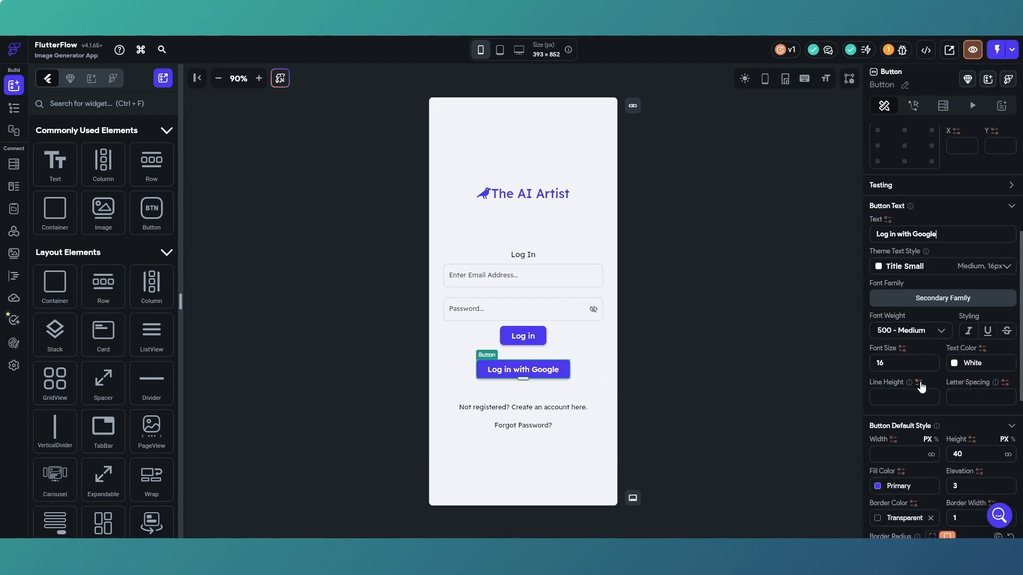
pyautogui.scroll(-2, 922, 387)
pyautogui.scroll(-1, 883, 363)
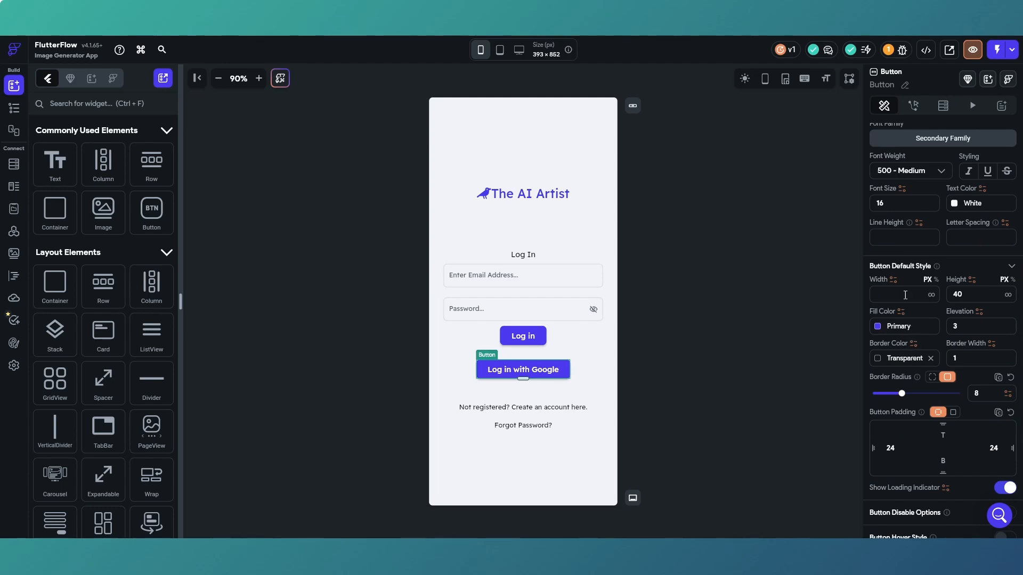
pyautogui.click(877, 327)
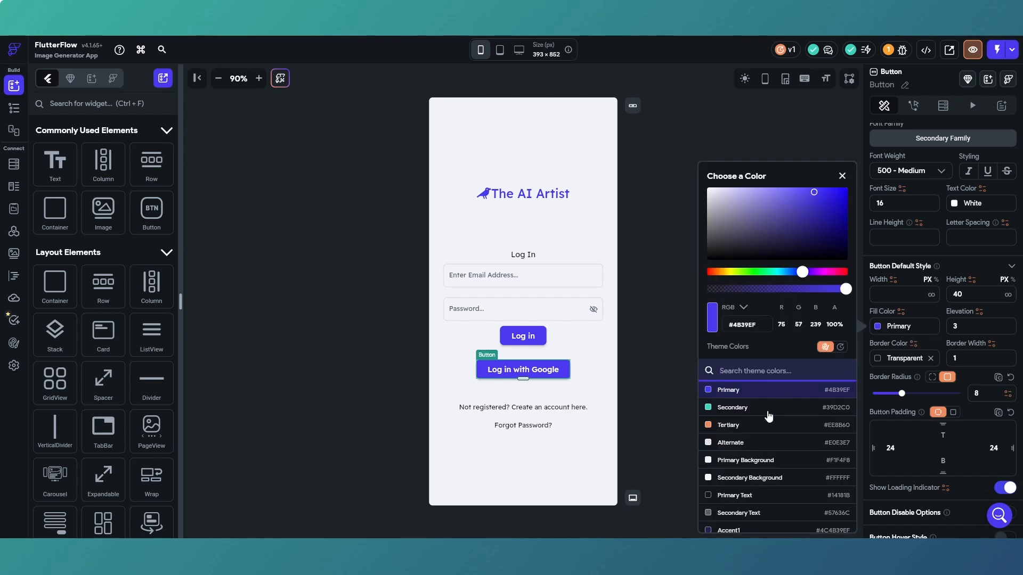
pyautogui.scroll(-3, 769, 416)
pyautogui.scroll(3, 756, 421)
pyautogui.click(758, 465)
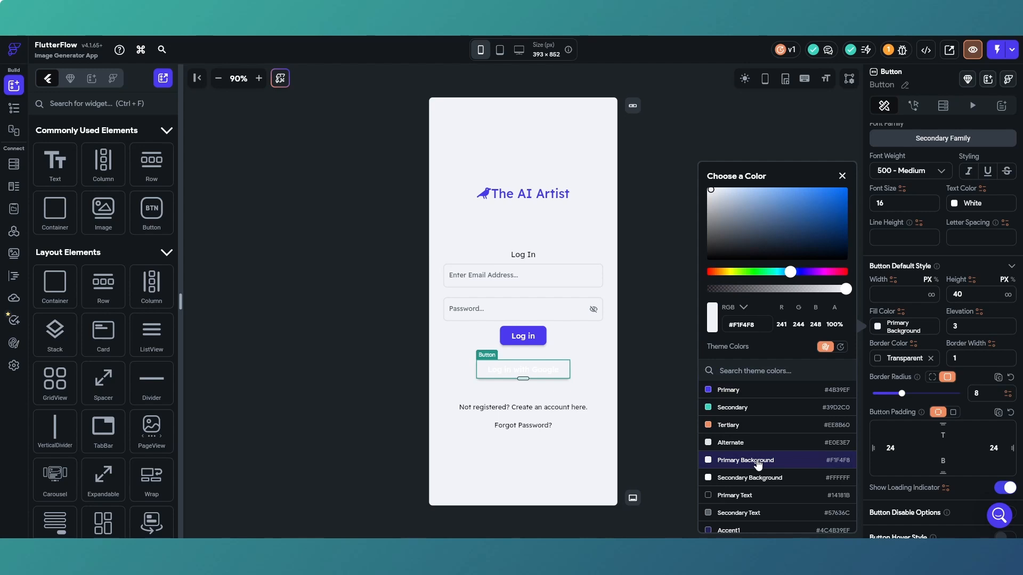
# Set the elevation of the Log in with Google button to 0.
pyautogui.click(967, 327)
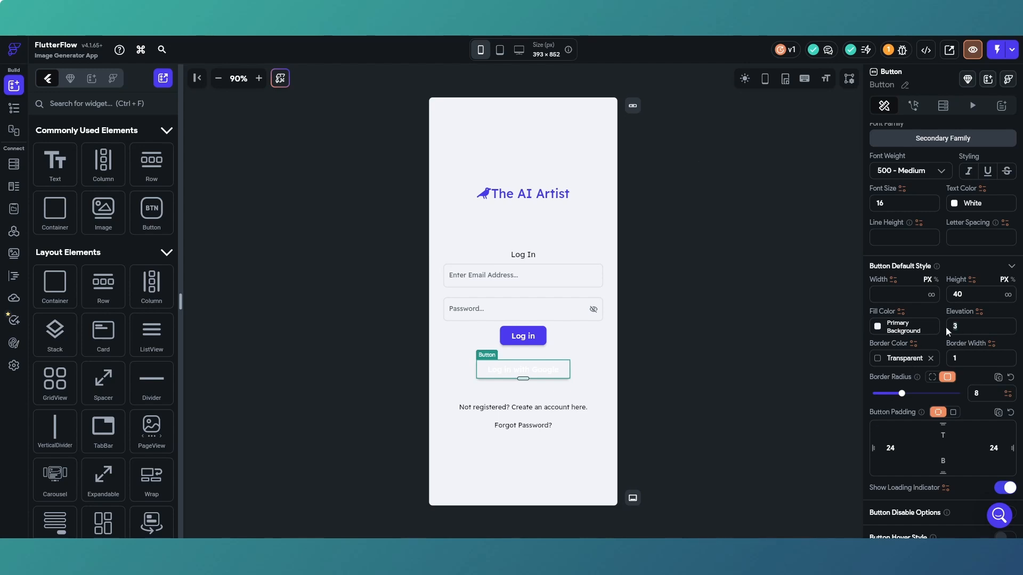
pyautogui.write('0')
pyautogui.click(823, 325)
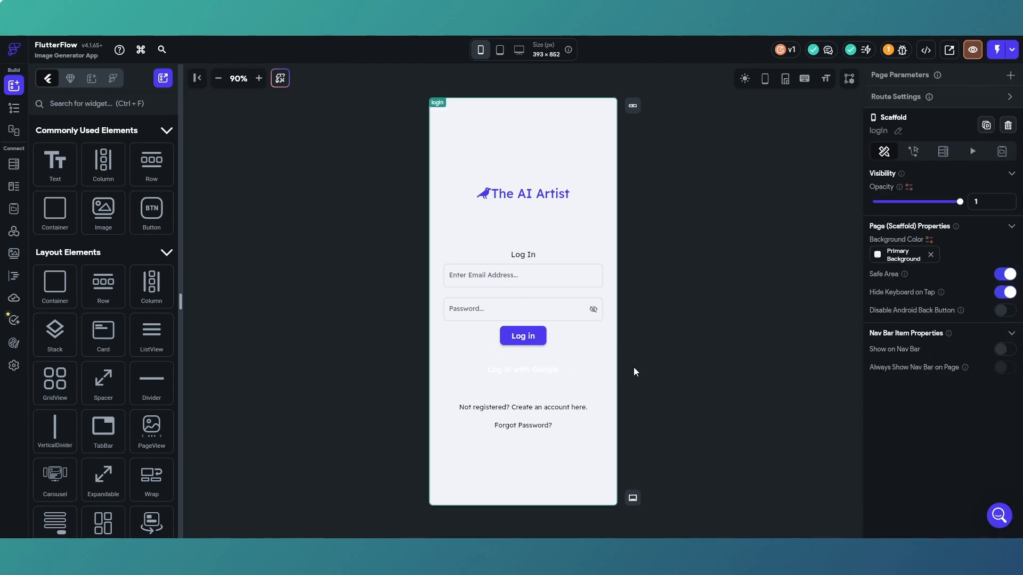
# Set the text color of the Log in with Google button to the Primary Text theme color.
pyautogui.click(568, 370)
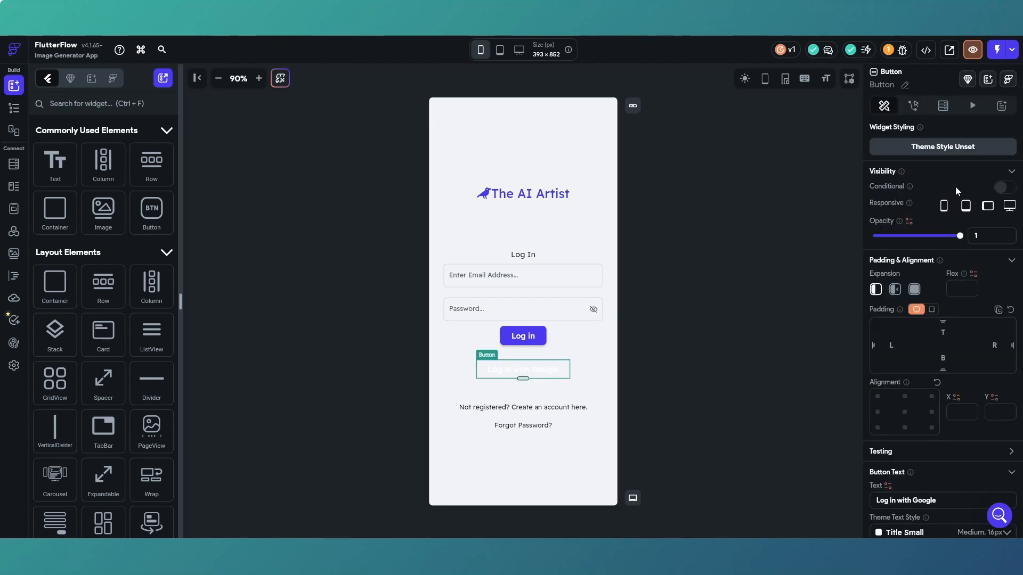
pyautogui.scroll(-4, 952, 232)
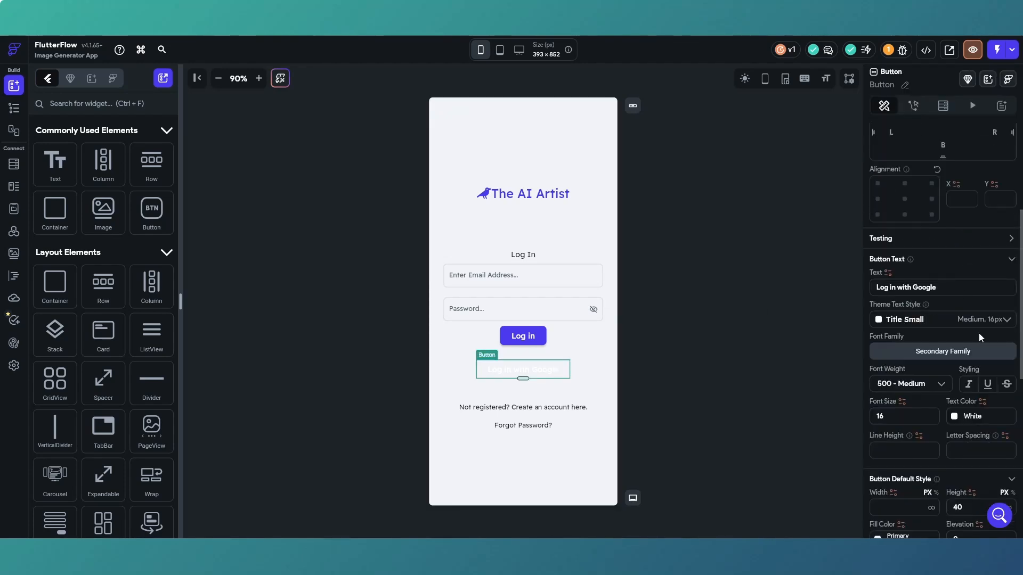
pyautogui.click(955, 416)
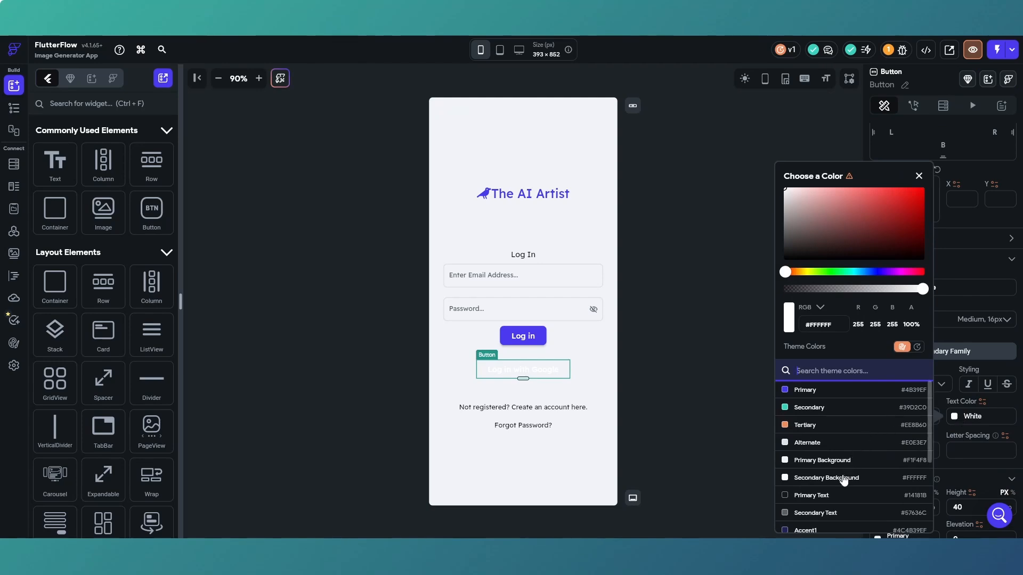
pyautogui.click(828, 495)
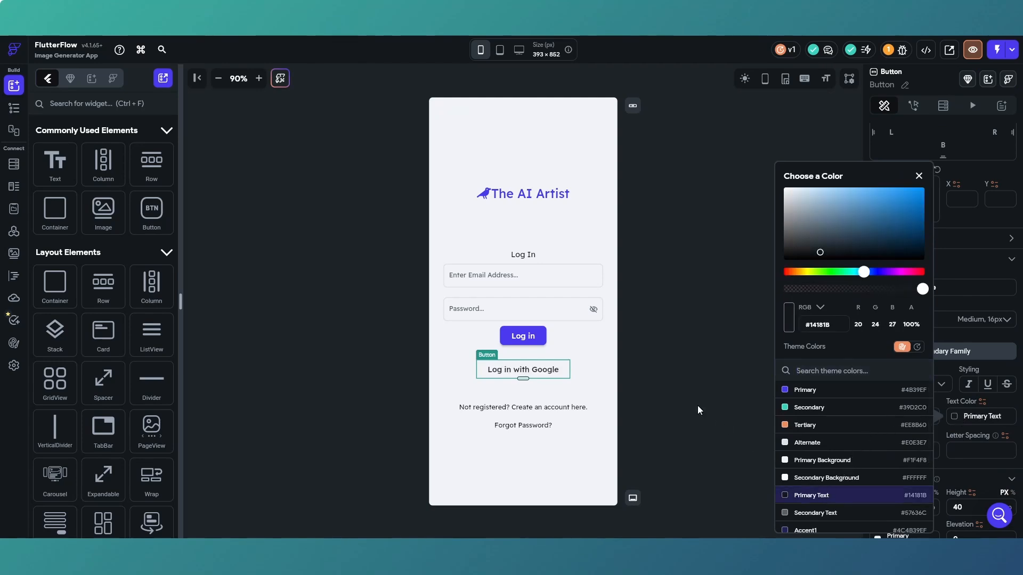
pyautogui.click(549, 376)
# Set the border color of the Log in with Google button to the Primary Text theme color.
pyautogui.scroll(-5, 940, 408)
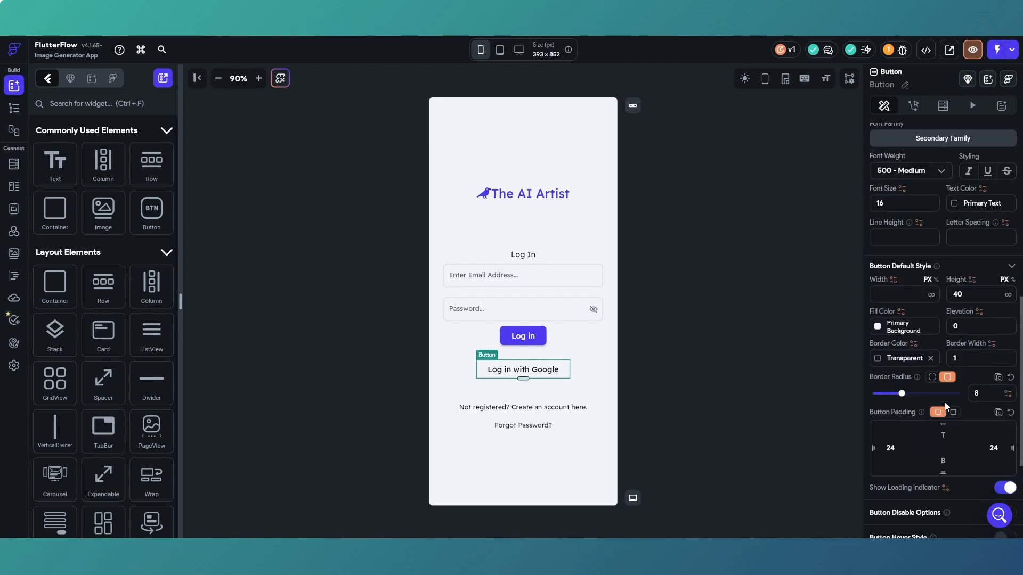
pyautogui.click(879, 360)
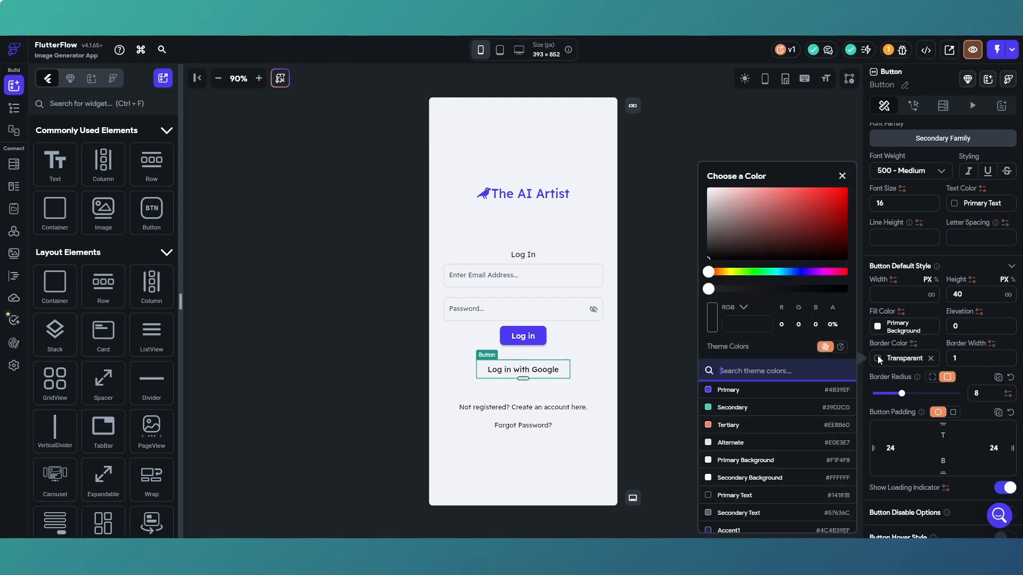
pyautogui.click(771, 499)
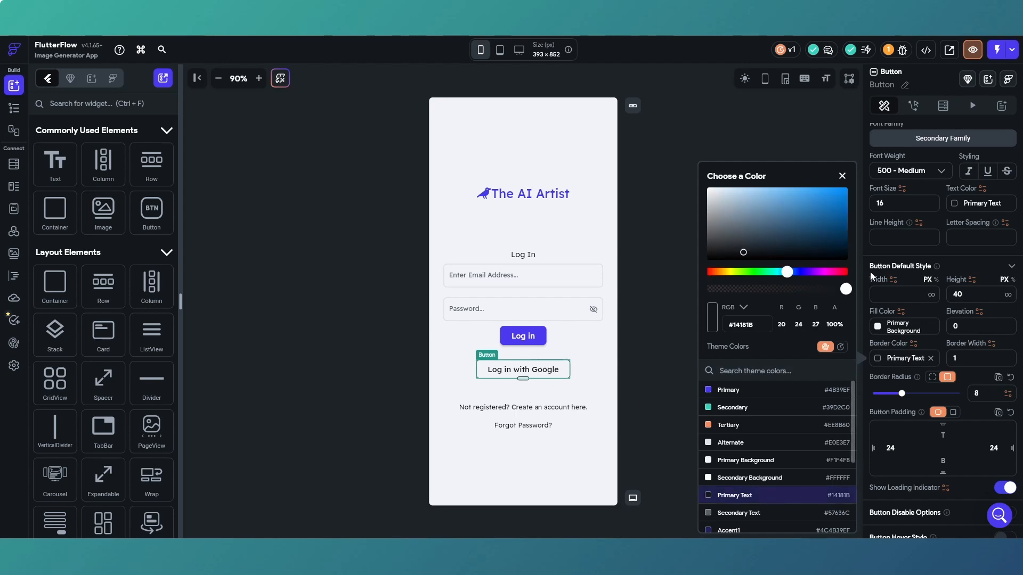
pyautogui.click(842, 176)
# Search the icon library for "google" and give the button the Font Awesome google icon.
pyautogui.scroll(-2, 935, 341)
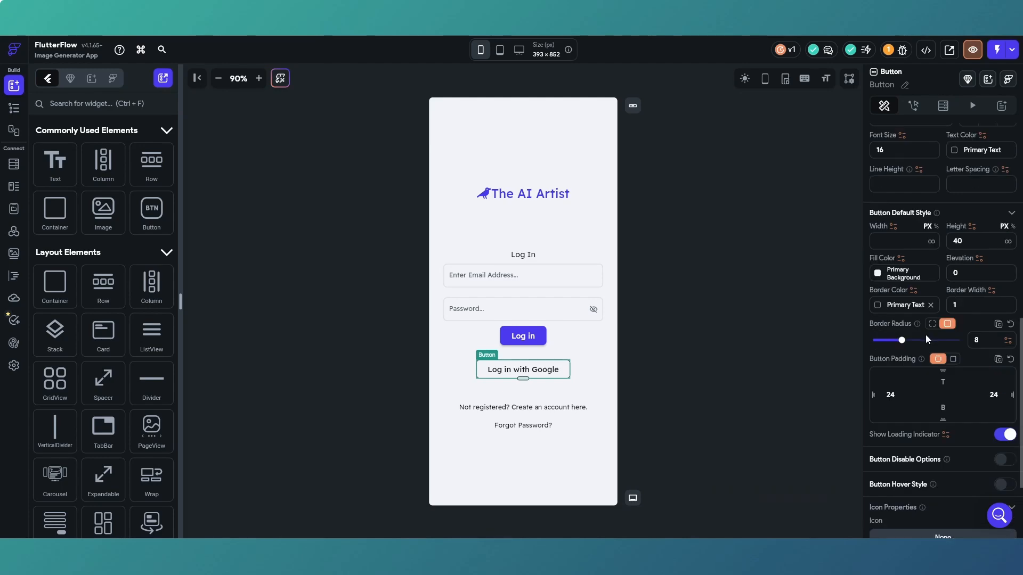
pyautogui.click(936, 486)
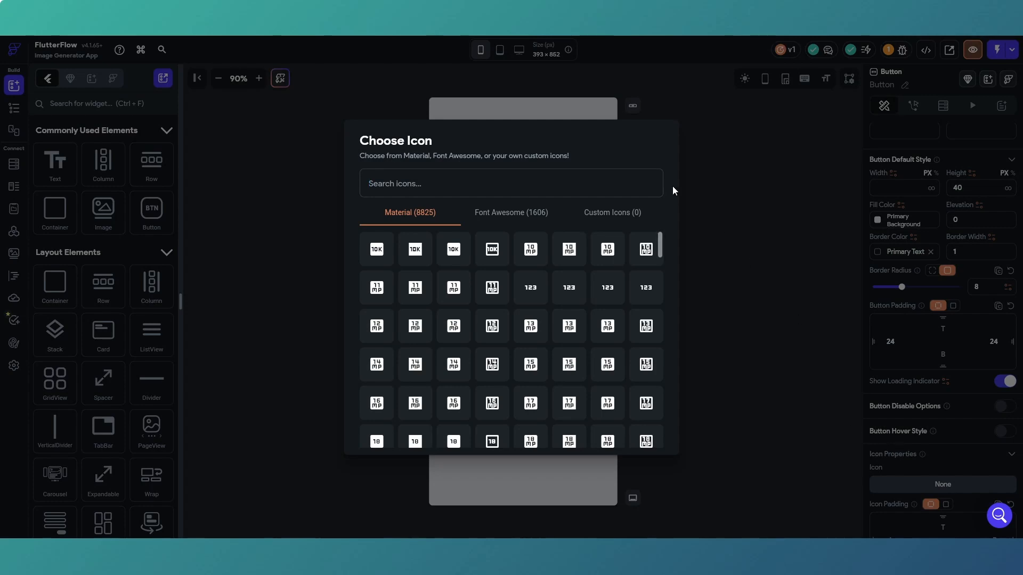
pyautogui.click(815, 229)
pyautogui.scroll(-1, 926, 344)
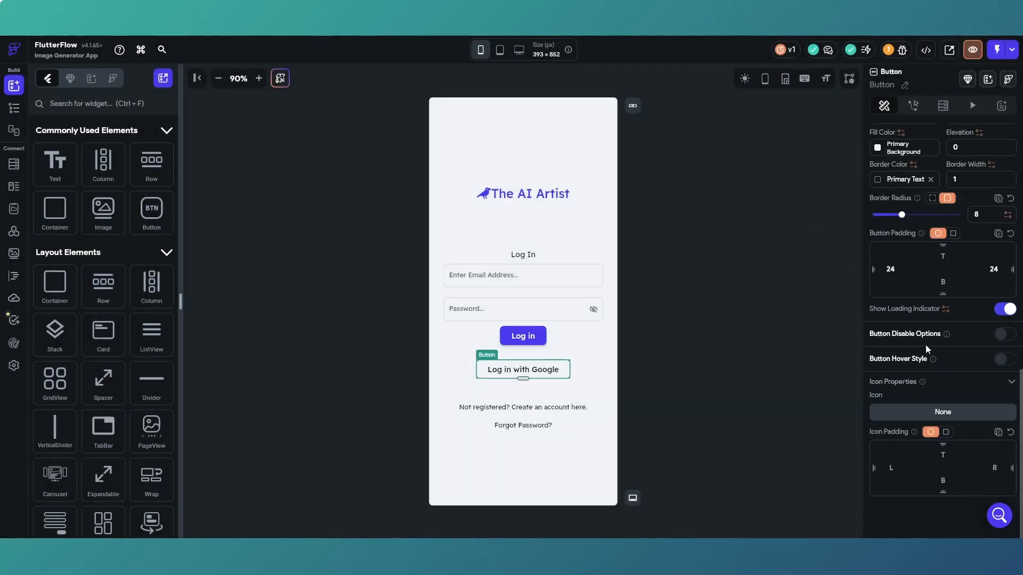
pyautogui.click(948, 412)
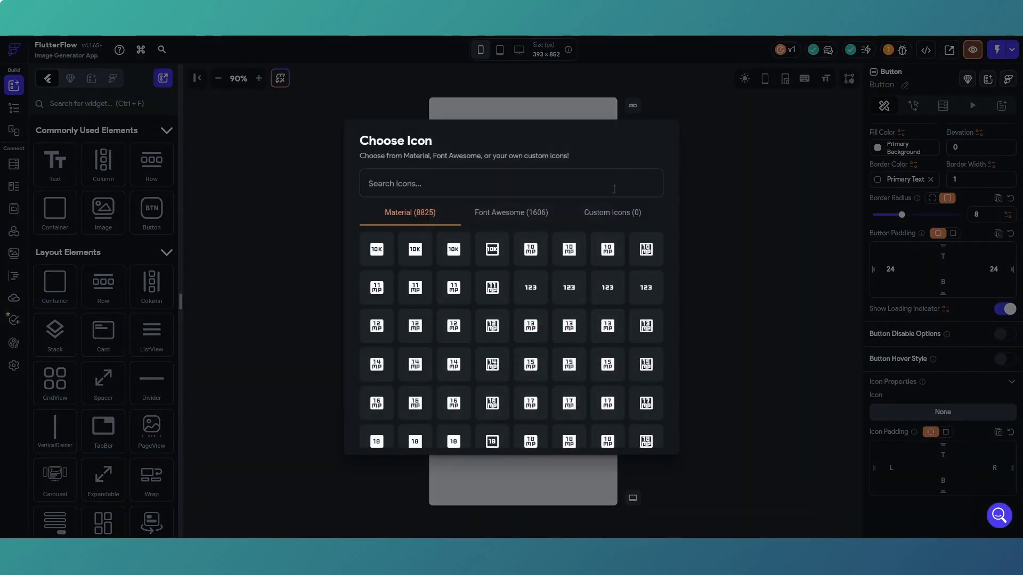
pyautogui.write('google')
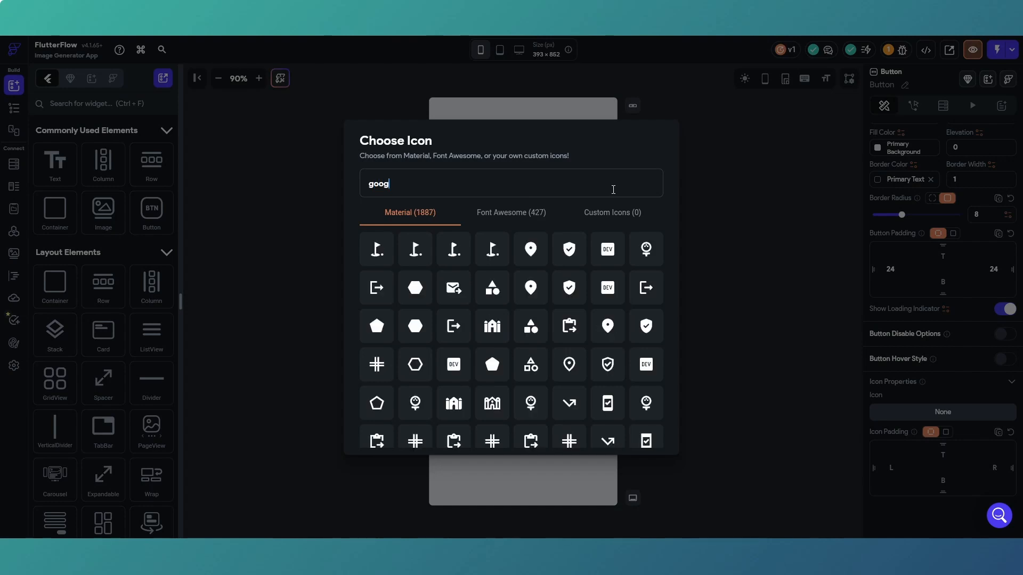
pyautogui.click(521, 220)
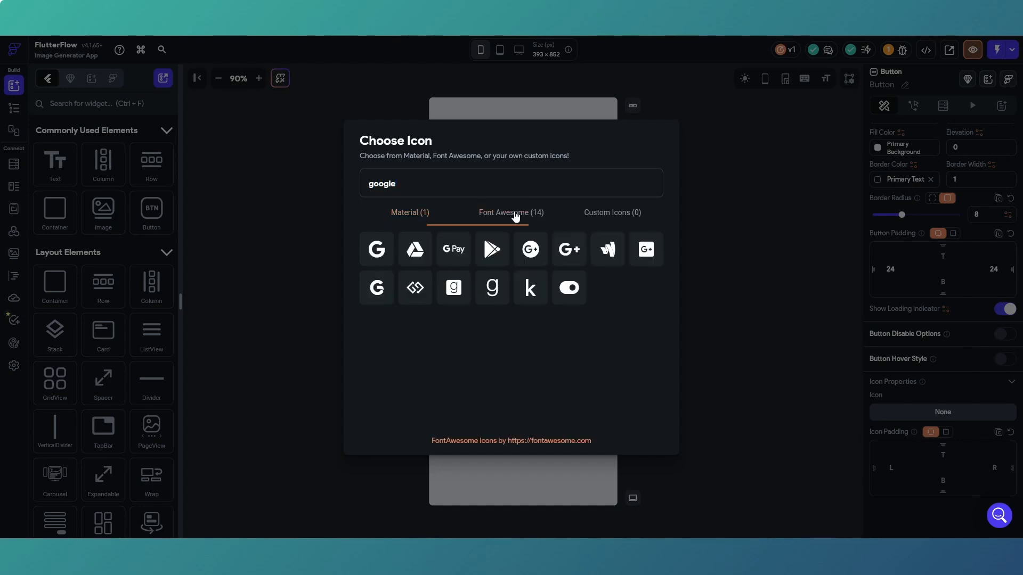
pyautogui.click(377, 249)
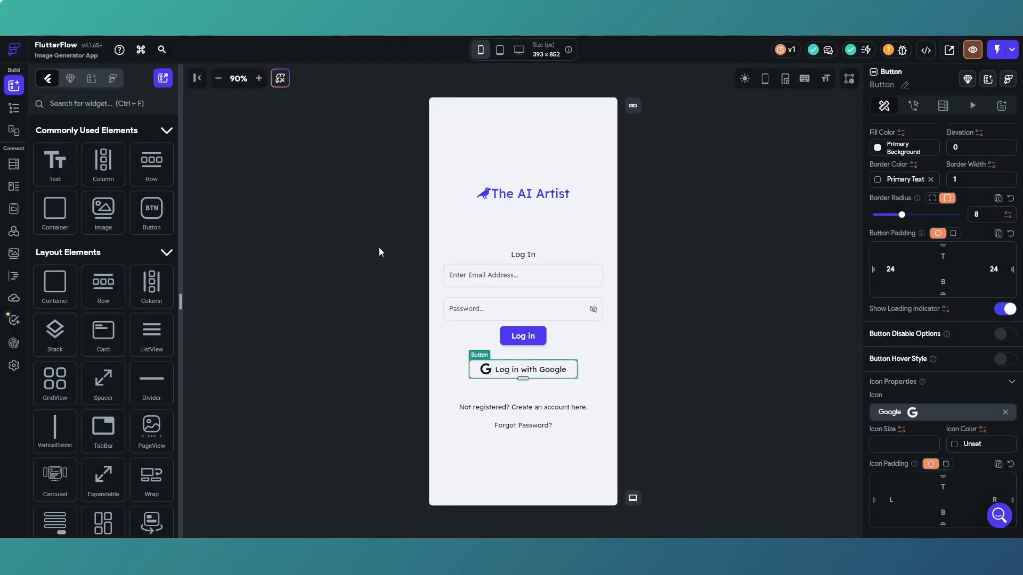
pyautogui.click(687, 385)
# Increase the border radius of the Log in with Google button to round its corners more.
pyautogui.click(528, 369)
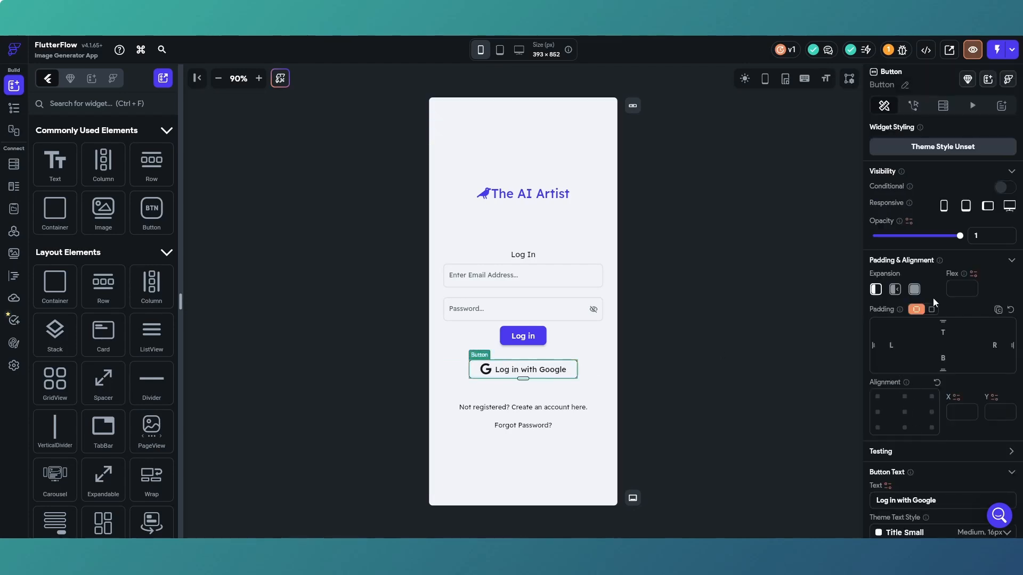
pyautogui.scroll(-2, 943, 320)
pyautogui.scroll(-6, 954, 344)
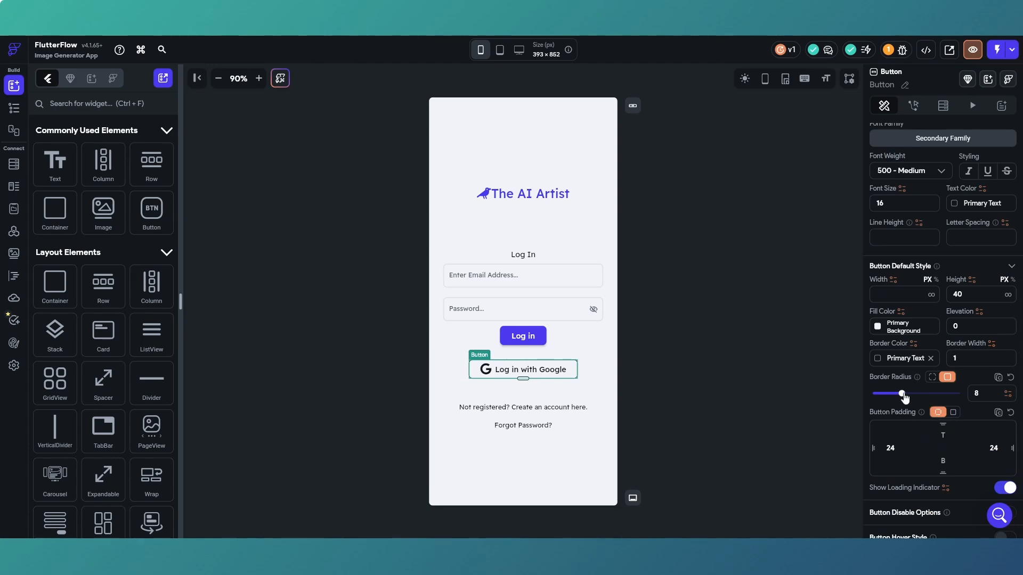
pyautogui.moveTo(901, 393); pyautogui.dragTo(930, 395)
pyautogui.click(792, 392)
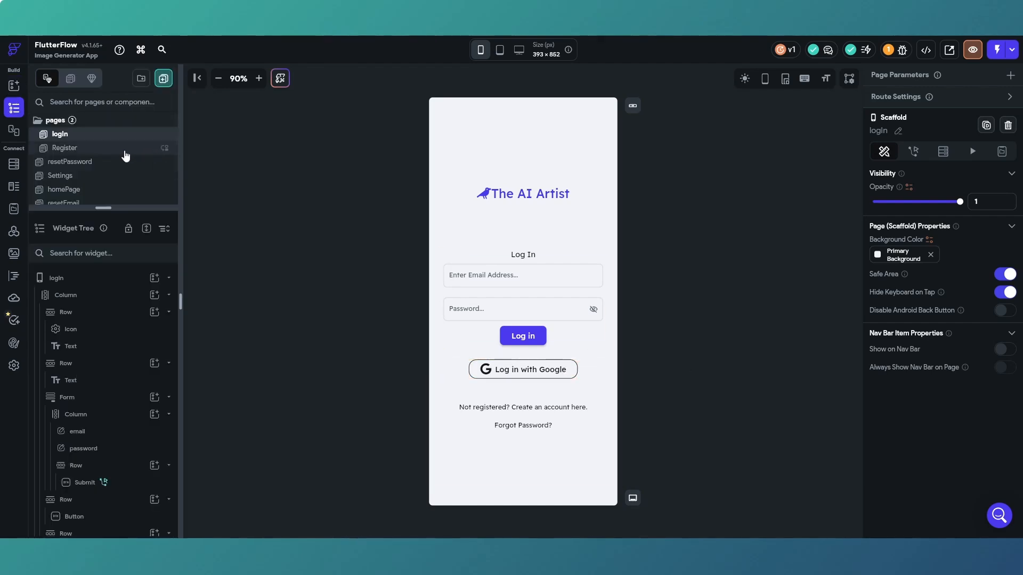
# On the Register page, add a row beneath the form with the Submit button and set its top padding to 30.
pyautogui.click(125, 155)
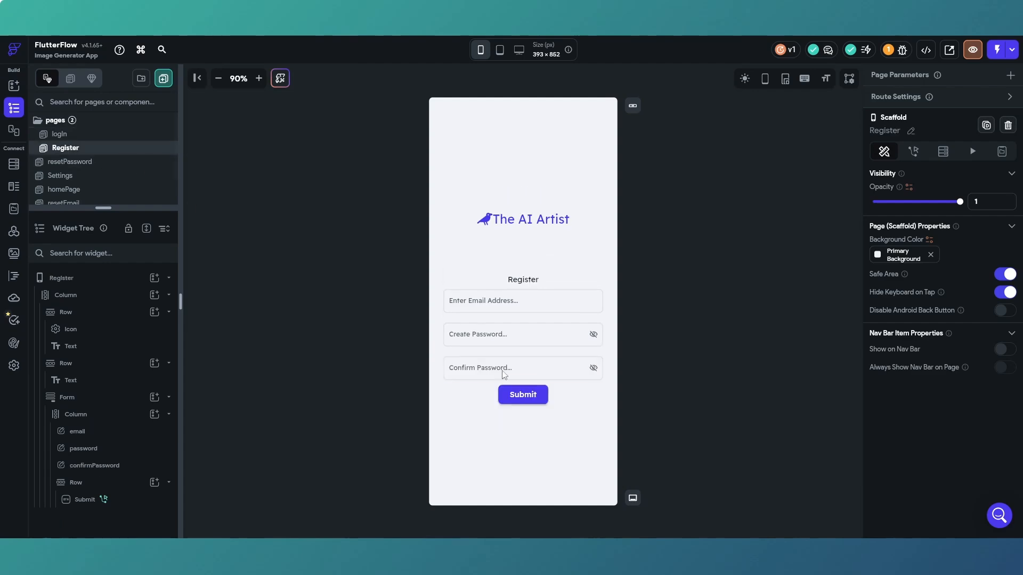
pyautogui.click(13, 88)
pyautogui.moveTo(151, 170); pyautogui.dragTo(487, 429)
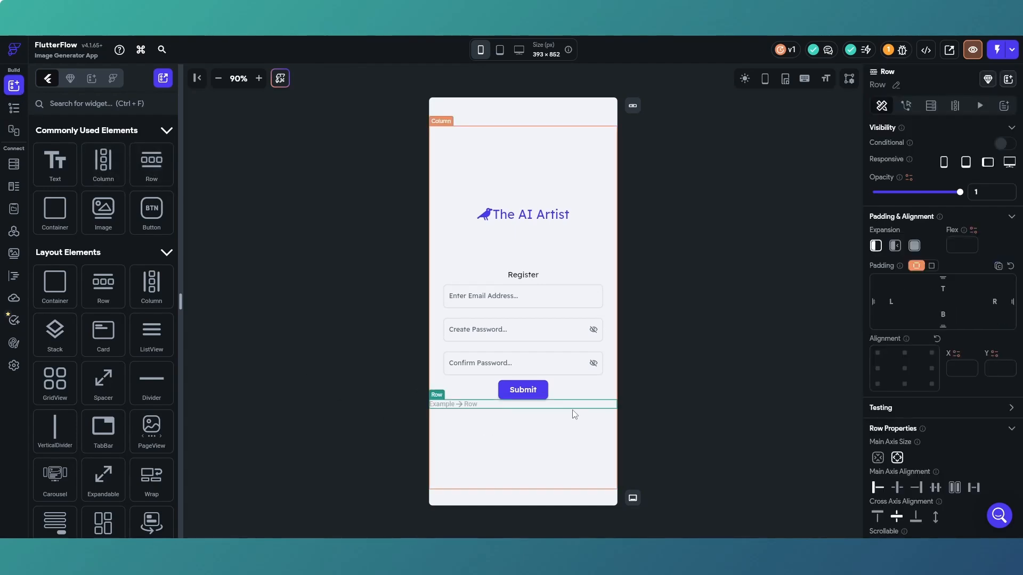
pyautogui.click(943, 286)
pyautogui.write('30')
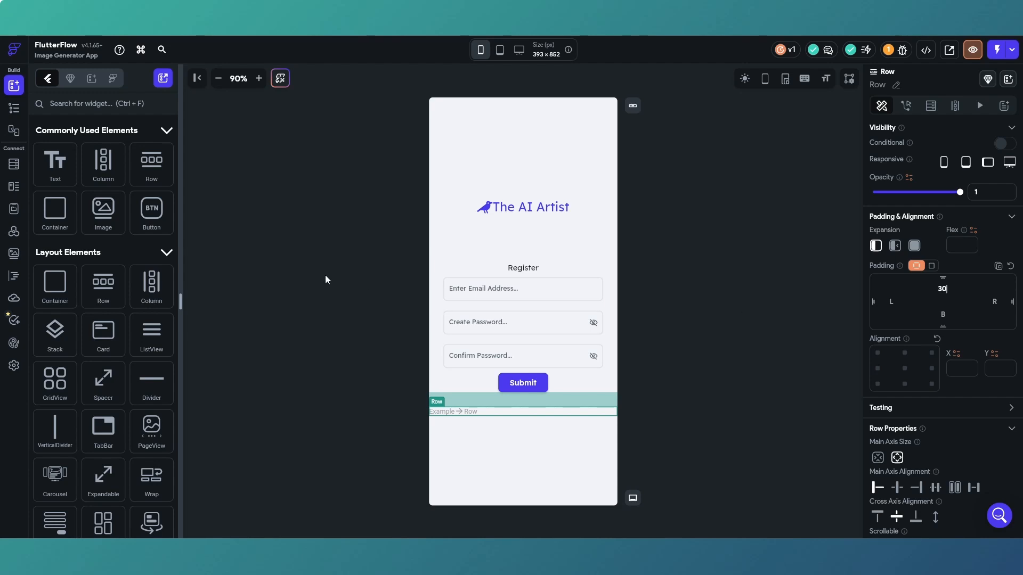
# Place a horizontally centered button in the new row on the Register page and set its text to "Register with Google".
pyautogui.moveTo(151, 210); pyautogui.dragTo(450, 413)
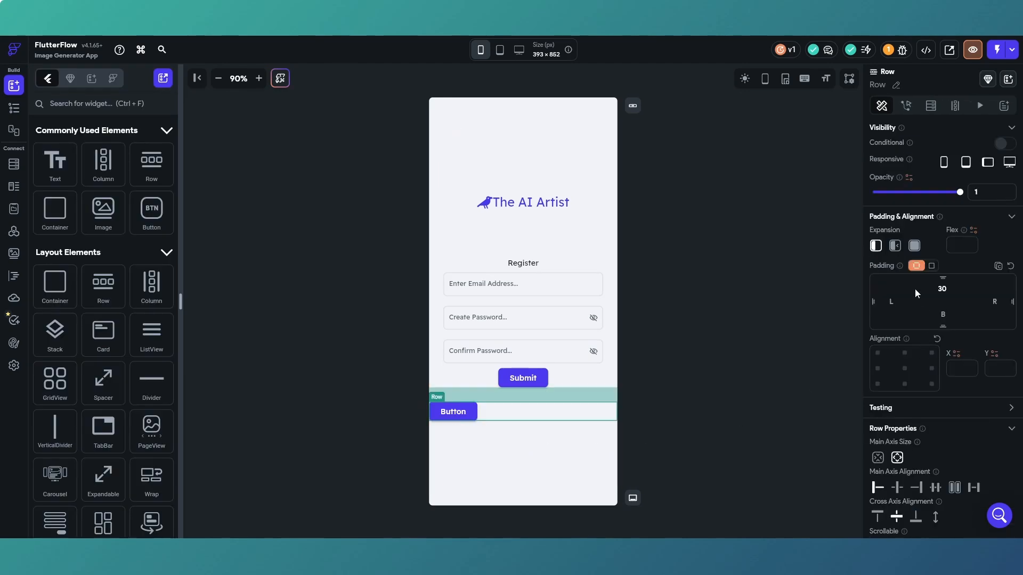
pyautogui.click(898, 489)
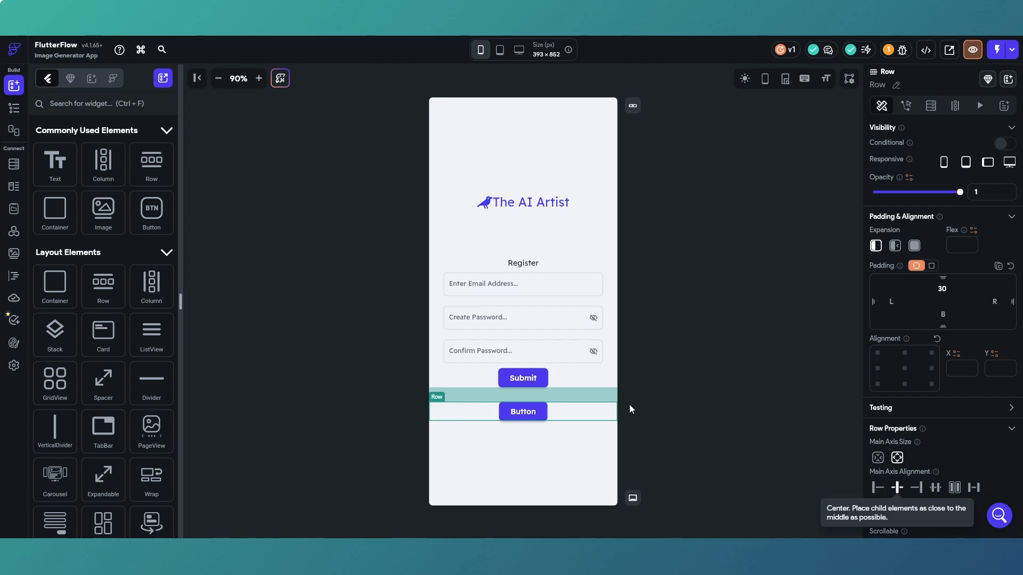
pyautogui.click(522, 411)
pyautogui.scroll(-1, 945, 321)
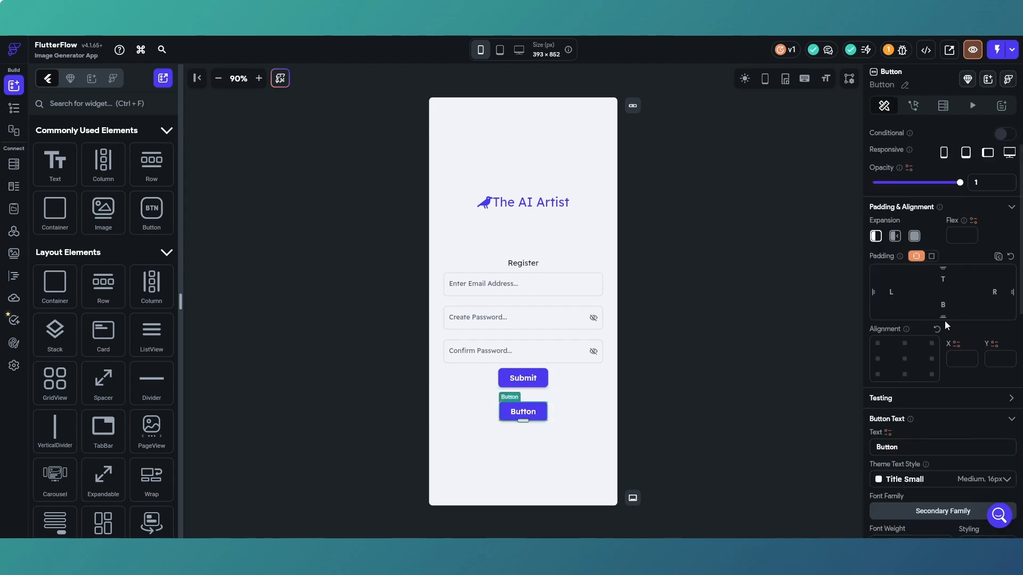
pyautogui.scroll(-2, 945, 321)
pyautogui.doubleClick(876, 341)
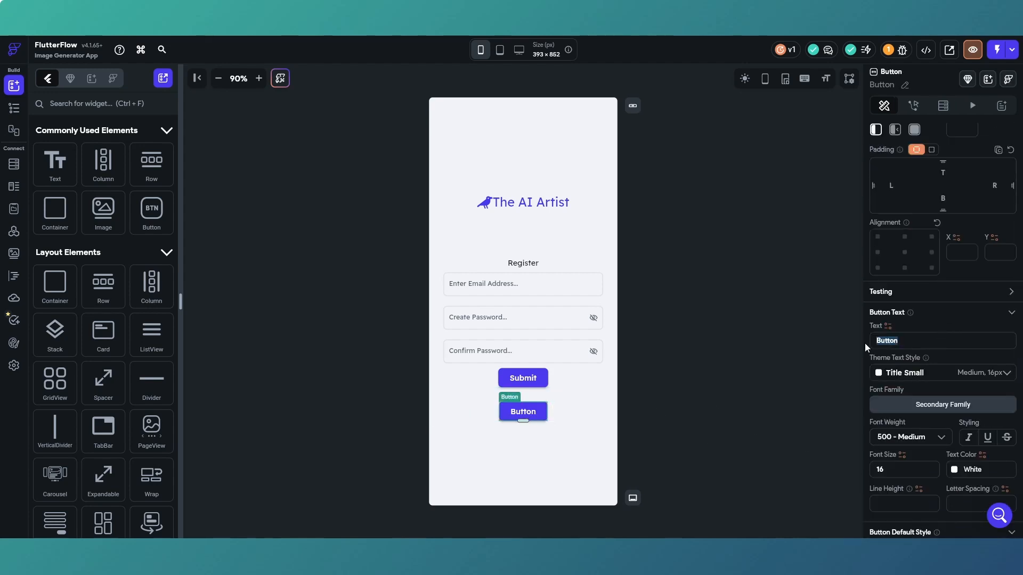
pyautogui.write('Re')
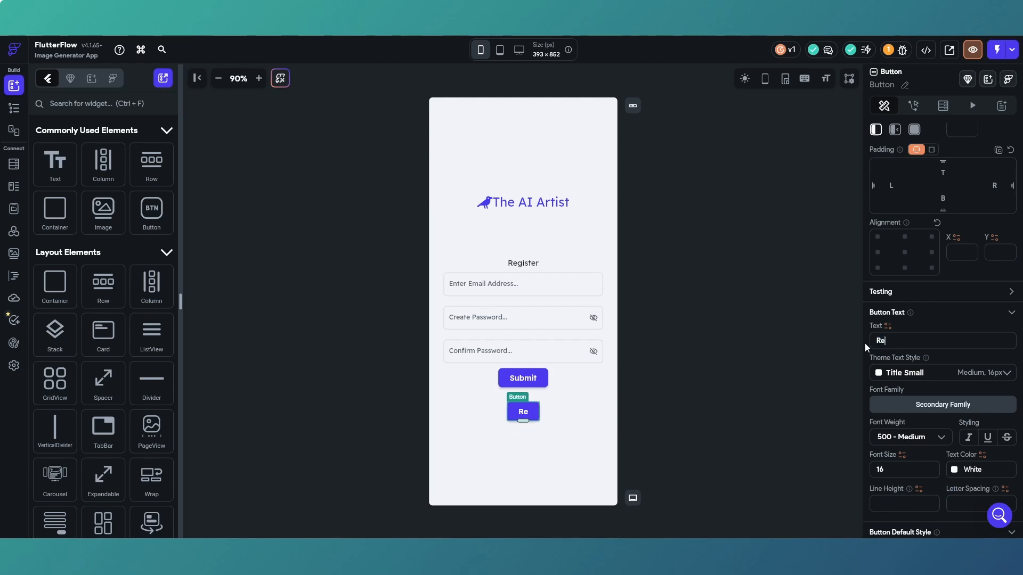
pyautogui.write('gister w')
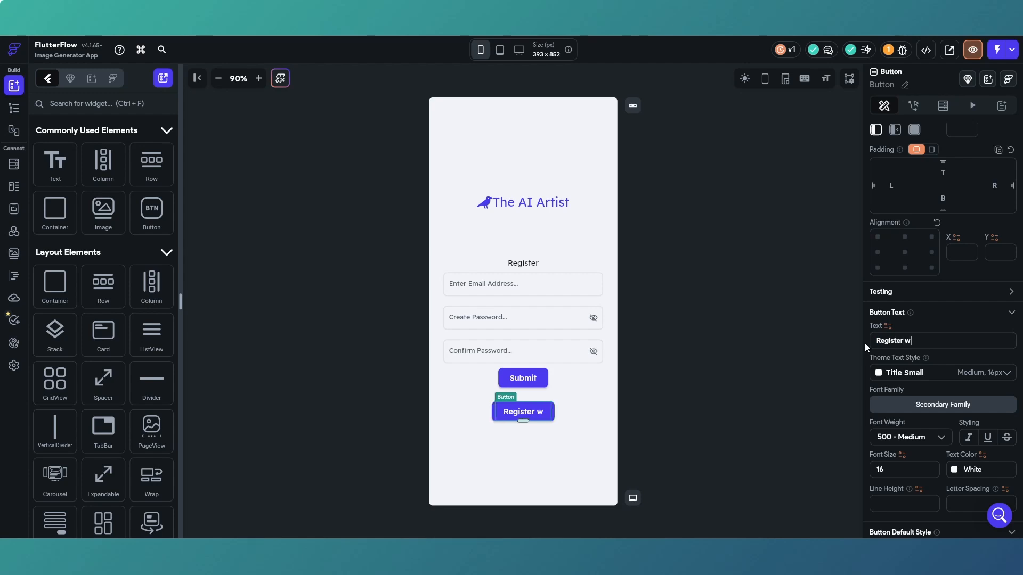
pyautogui.write('ith Google')
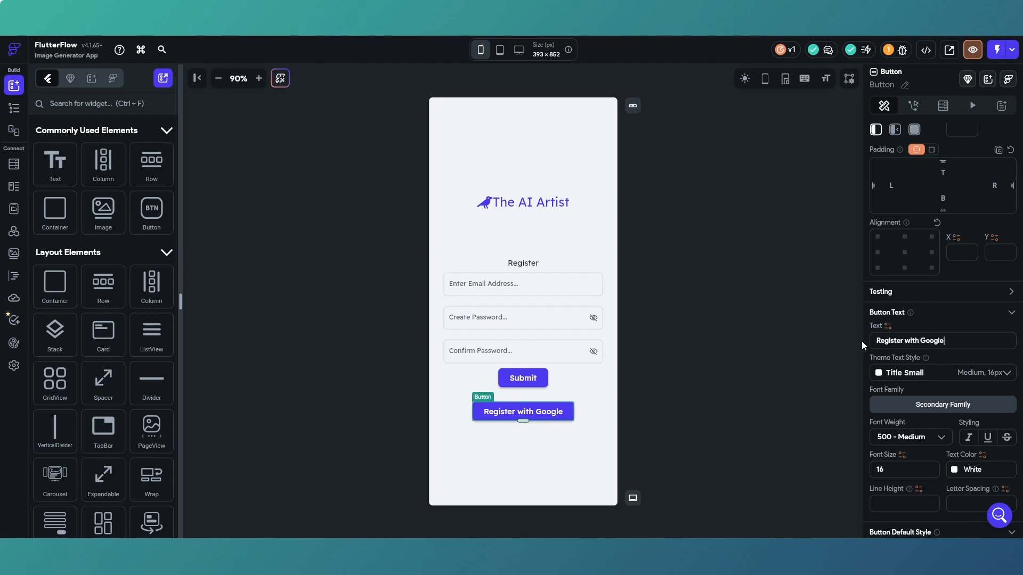
# Set the text color of the Register with Google button to the Primary Text theme color.
pyautogui.scroll(-1, 883, 373)
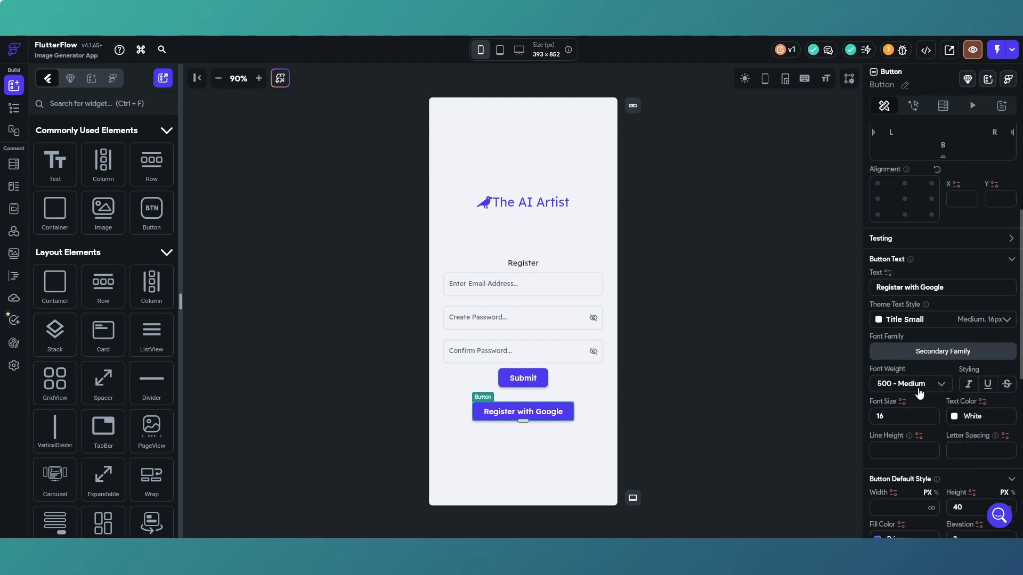
pyautogui.click(955, 416)
pyautogui.click(847, 496)
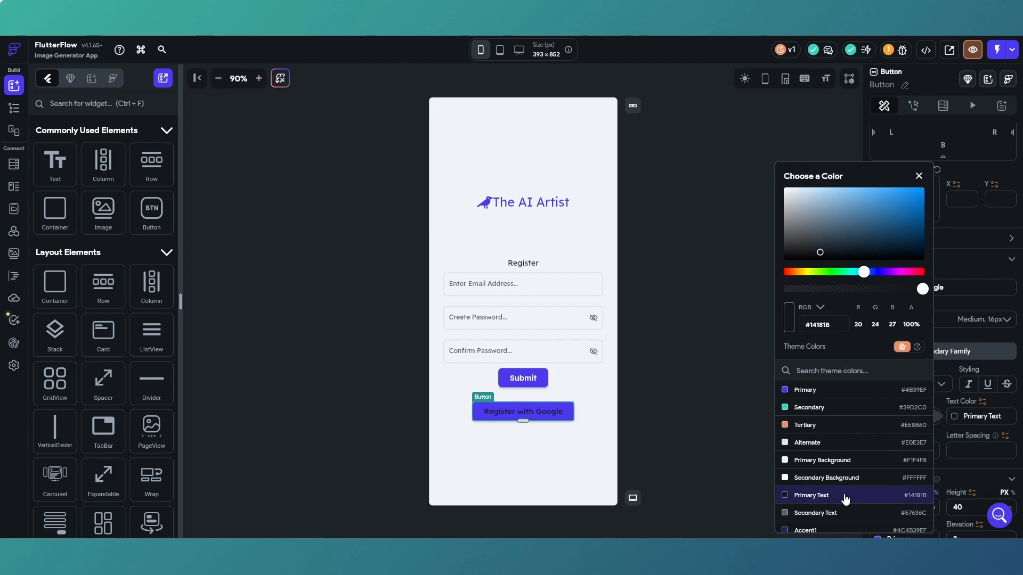
pyautogui.click(919, 175)
# Set the Register with Google button's fill color to Primary Background and its elevation to 0.
pyautogui.scroll(-2, 954, 320)
pyautogui.scroll(-2, 954, 320)
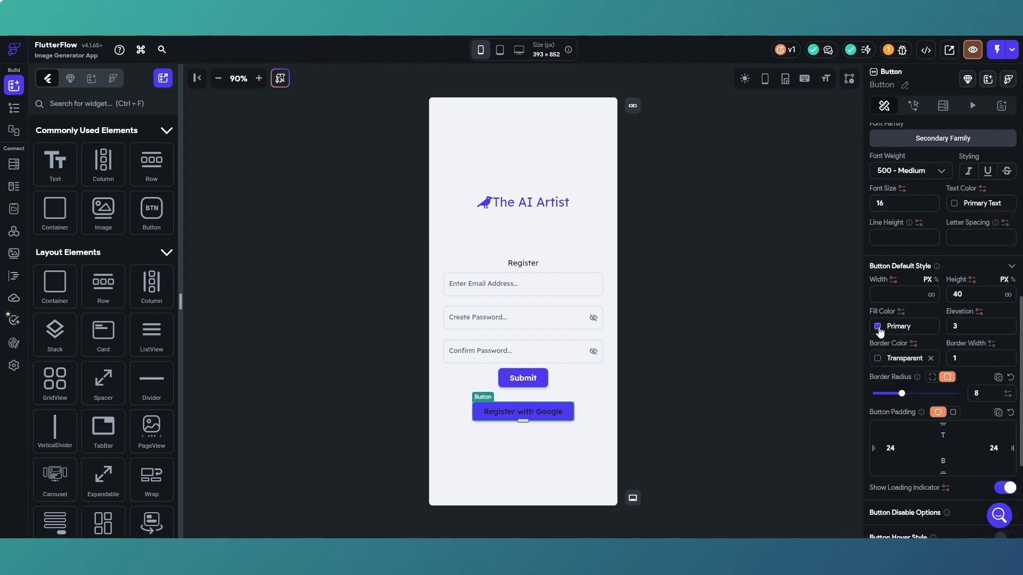
pyautogui.click(880, 330)
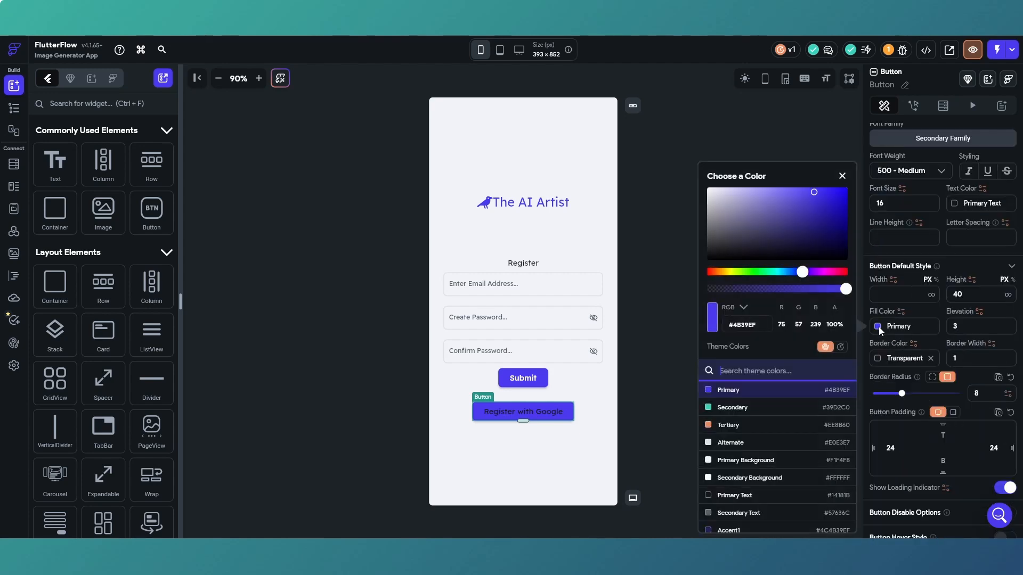
pyautogui.click(771, 461)
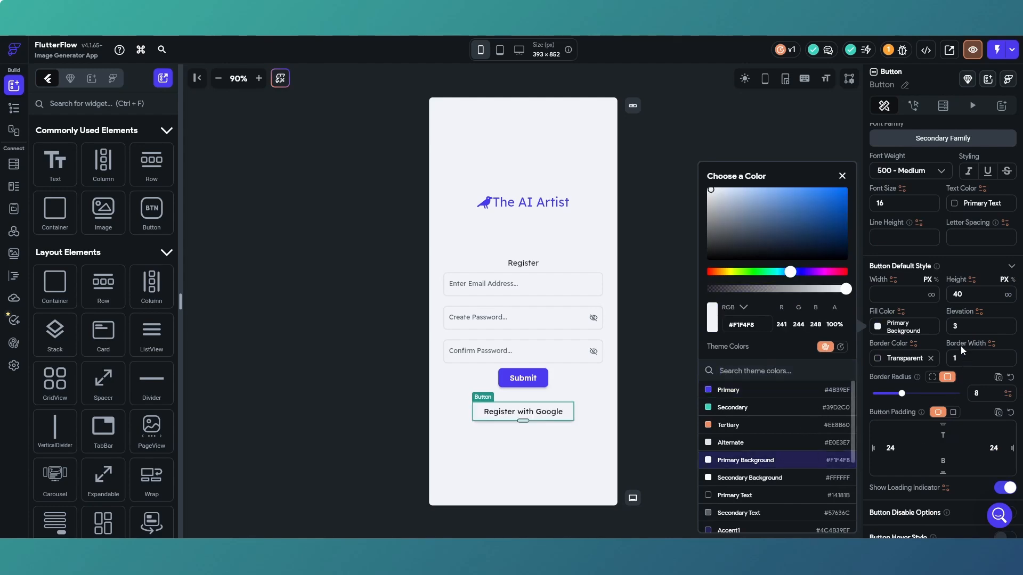
pyautogui.click(950, 328)
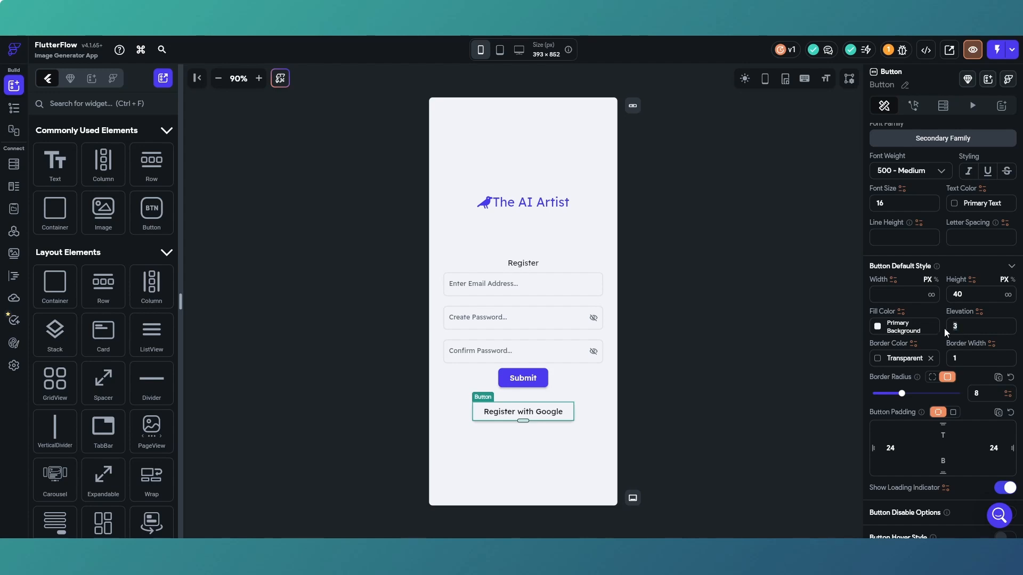
pyautogui.write('0')
# Set the Register with Google button's border color to Primary Text and its border radius to 16.
pyautogui.click(881, 359)
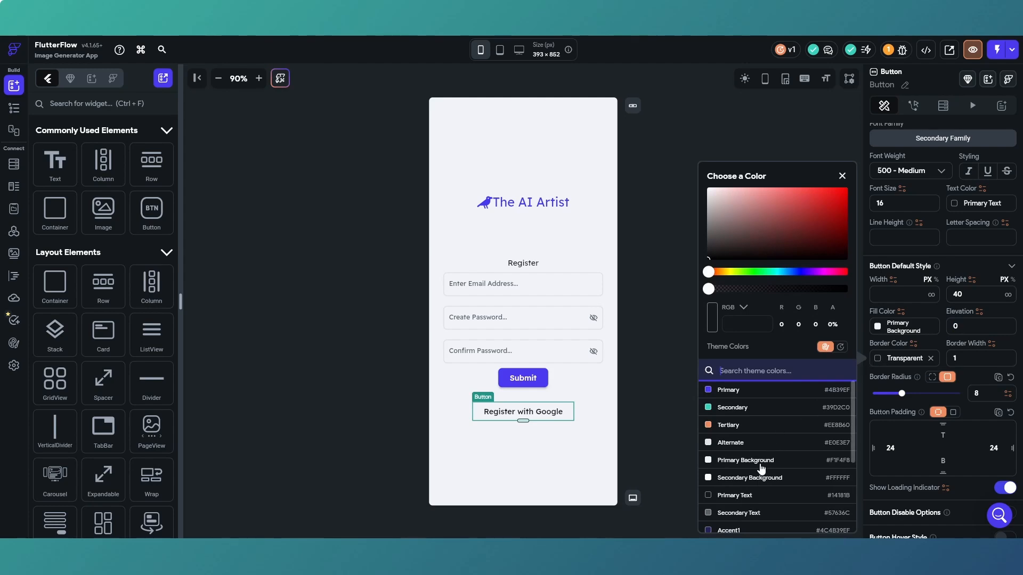
pyautogui.click(749, 496)
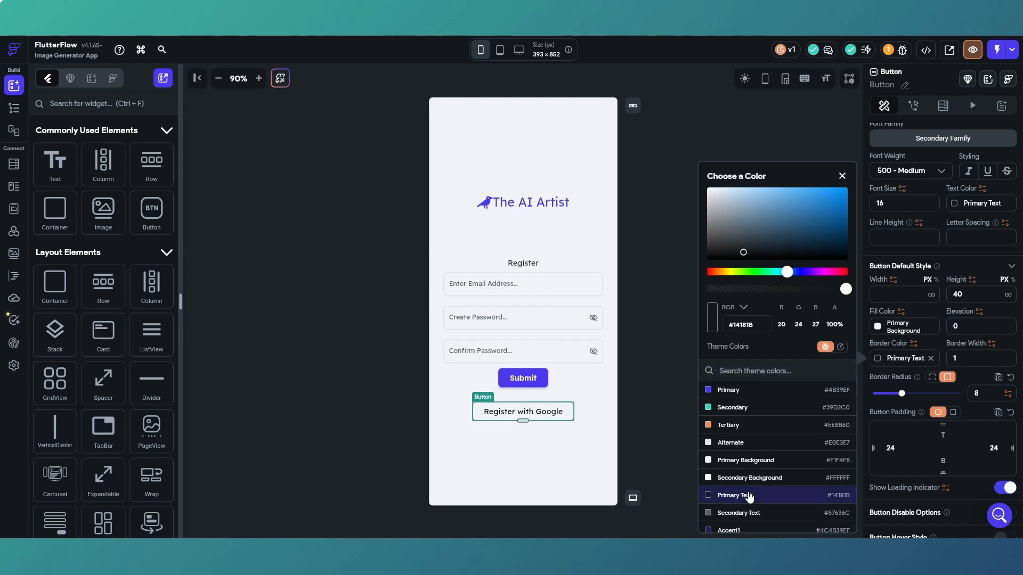
pyautogui.click(902, 395)
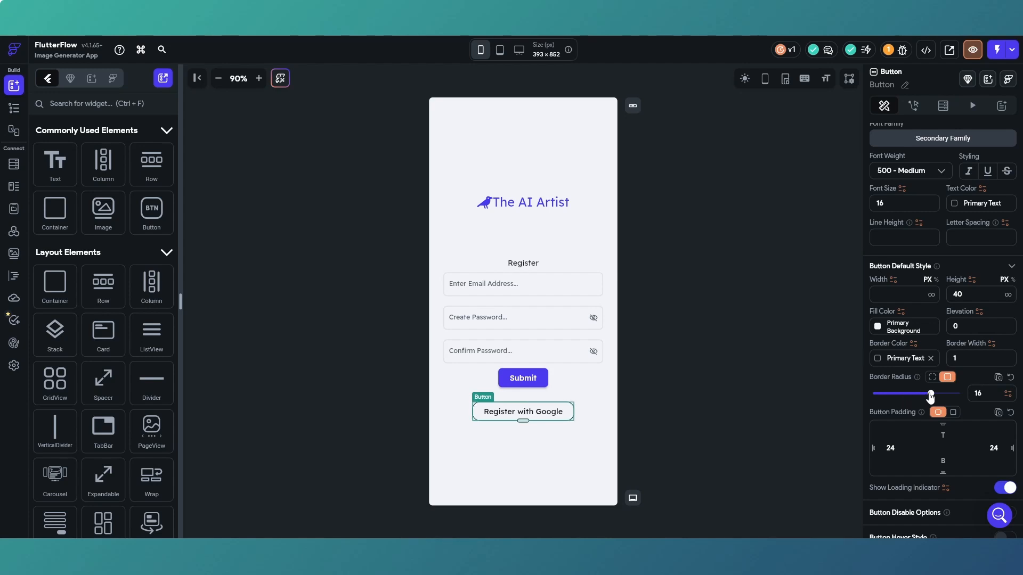
# Search the icon library for "google" and give the Register with Google button the Font Awesome Google icon.
pyautogui.scroll(-3, 912, 417)
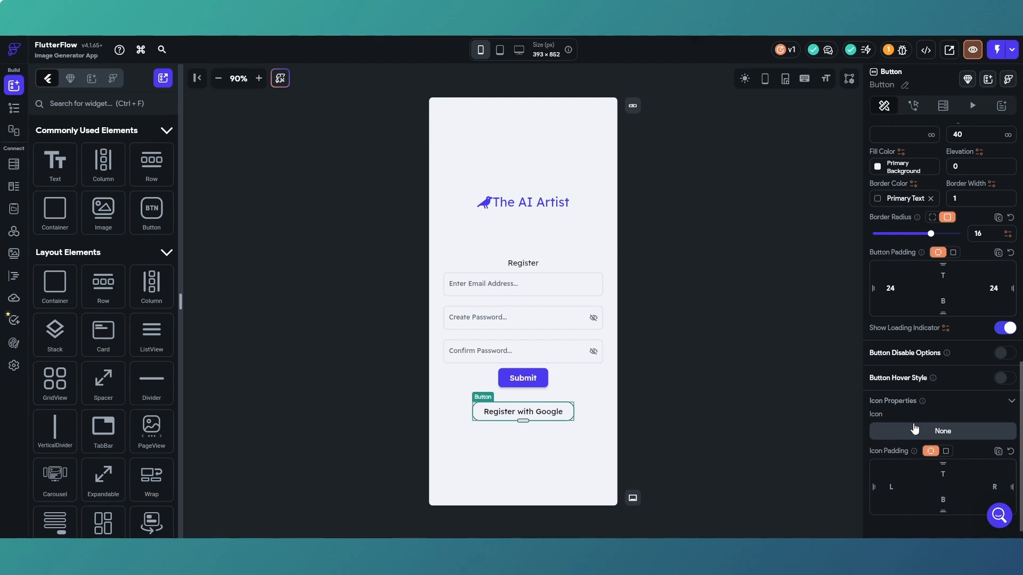
pyautogui.click(922, 436)
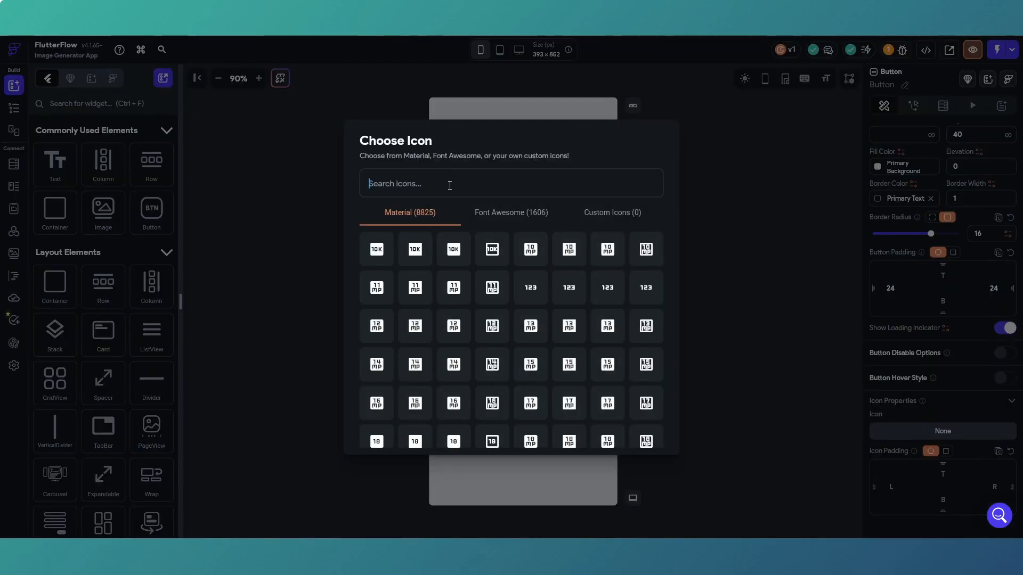
pyautogui.write('google')
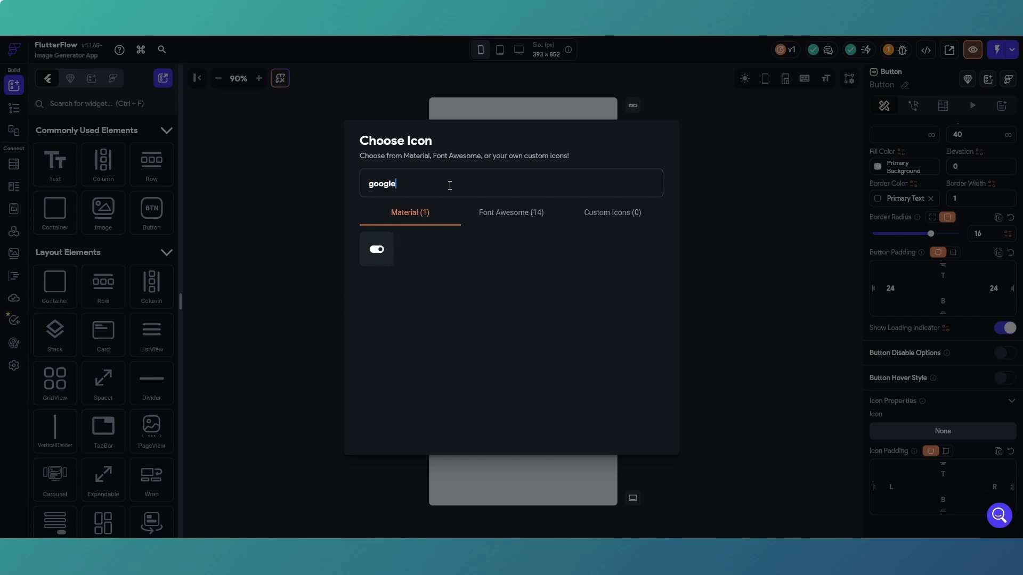
pyautogui.click(501, 218)
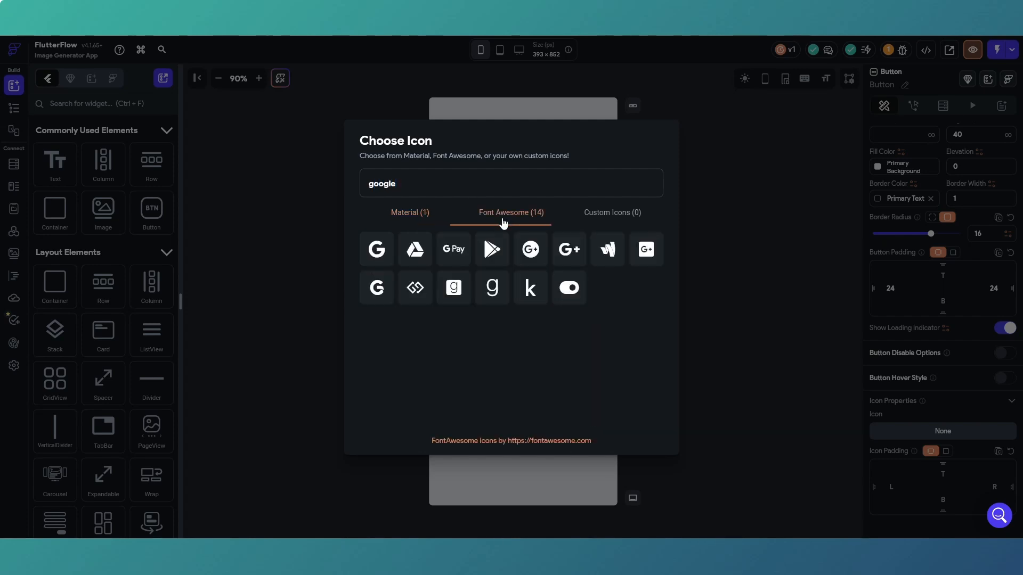
pyautogui.click(379, 251)
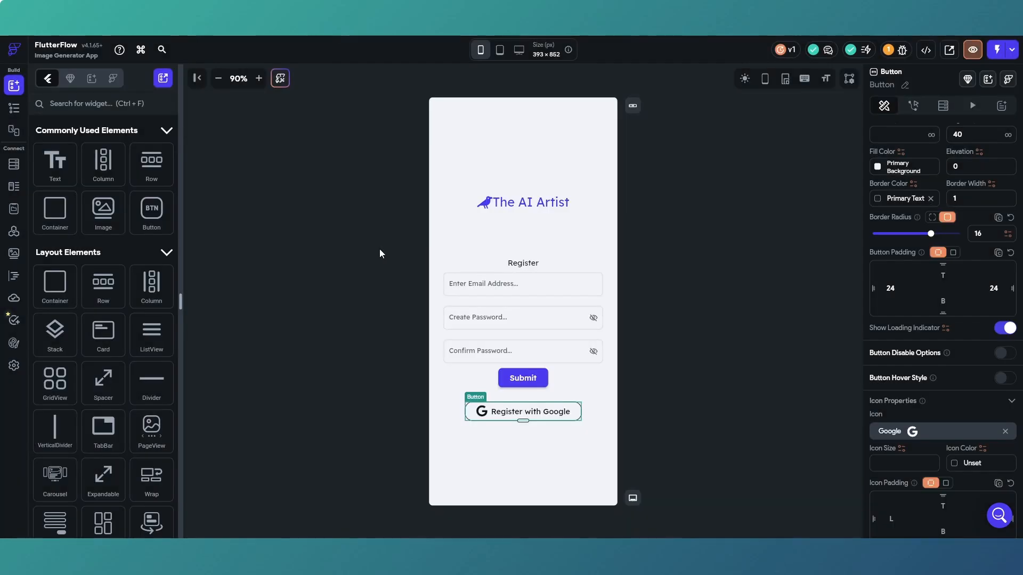
pyautogui.click(640, 377)
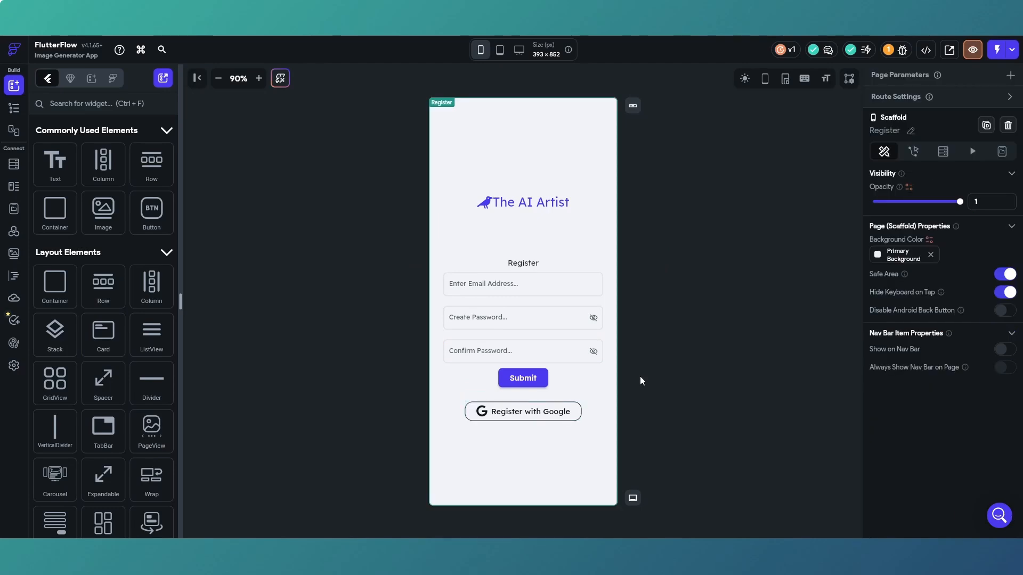
# Try to give the Register with Google button an on-tap Supabase Authentication Create Account action and check its auth provider options.
pyautogui.click(562, 411)
pyautogui.click(913, 105)
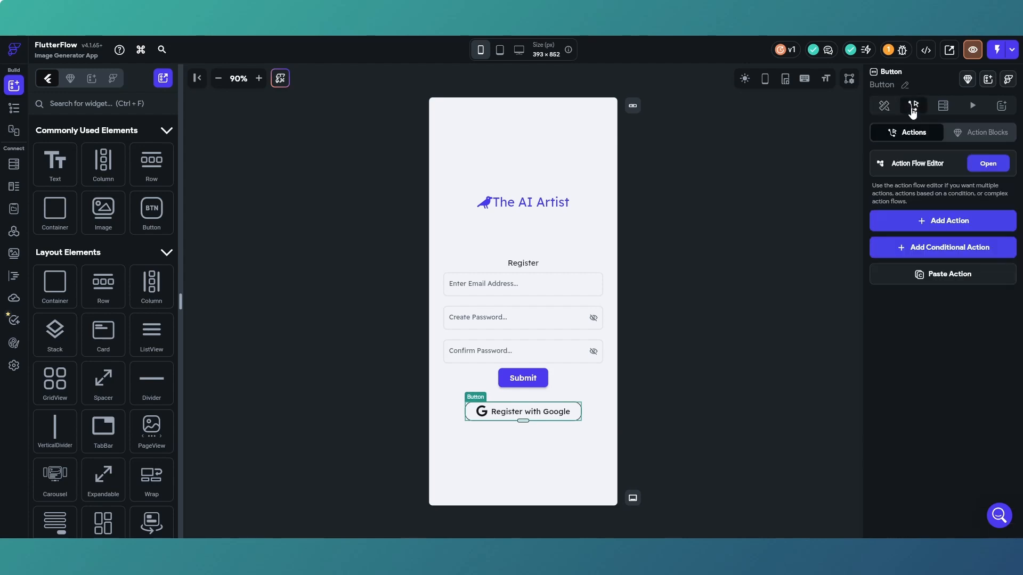
pyautogui.click(937, 223)
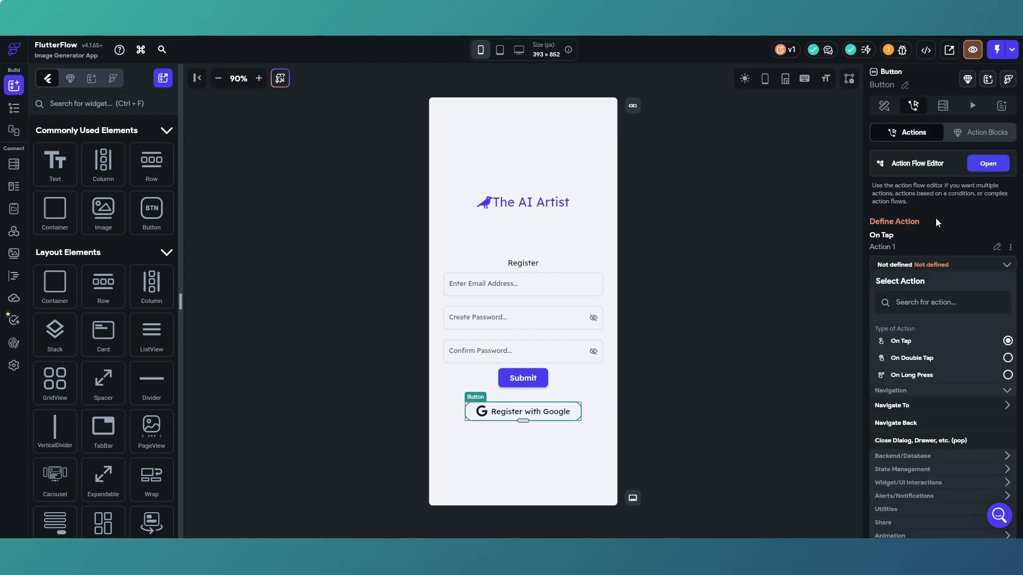
pyautogui.click(985, 163)
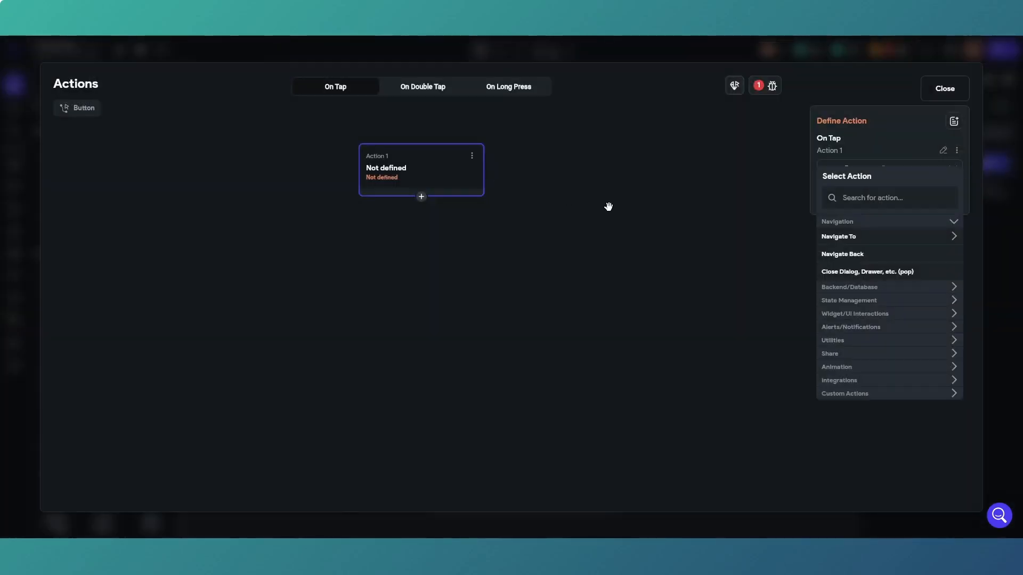
pyautogui.click(909, 289)
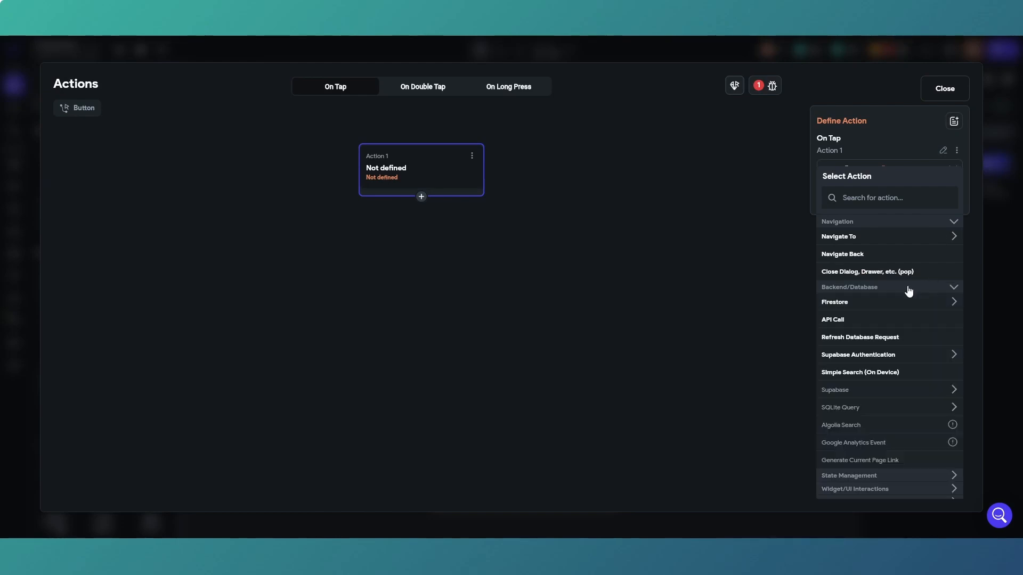
pyautogui.click(893, 357)
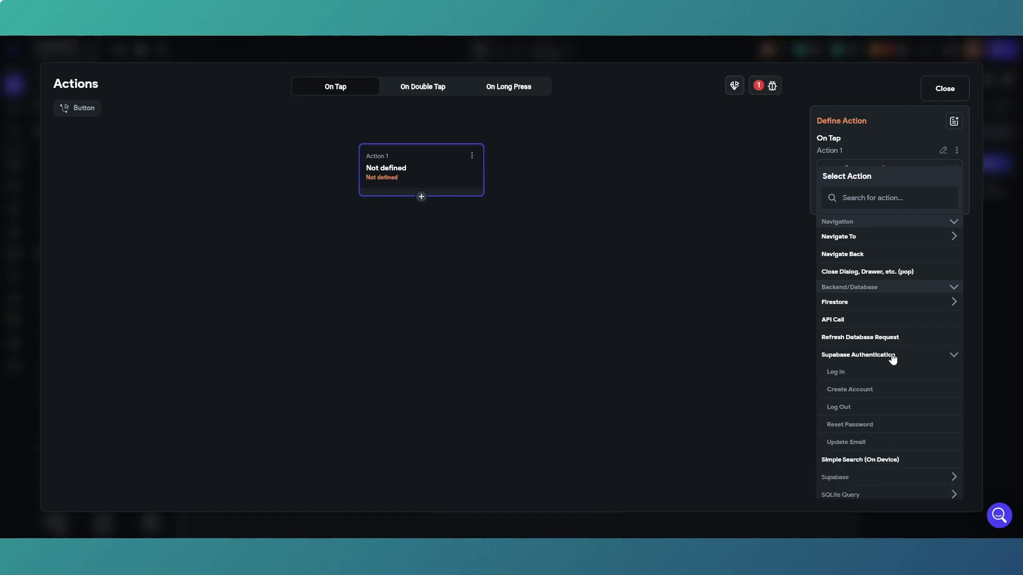
pyautogui.click(879, 389)
pyautogui.click(870, 202)
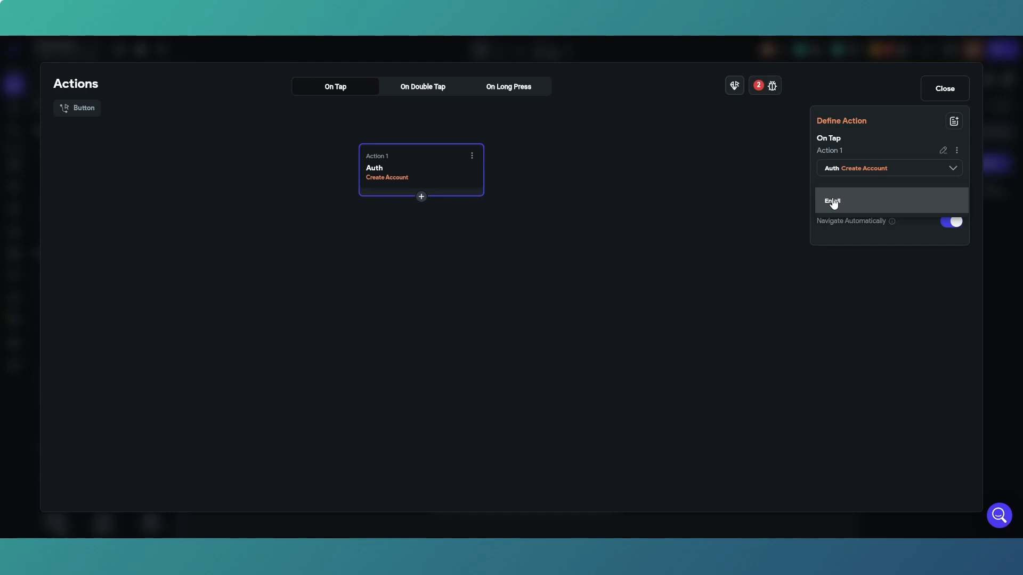
# Delete the Create Account action from the Register with Google button and close the action flow editor.
pyautogui.click(891, 91)
pyautogui.click(472, 156)
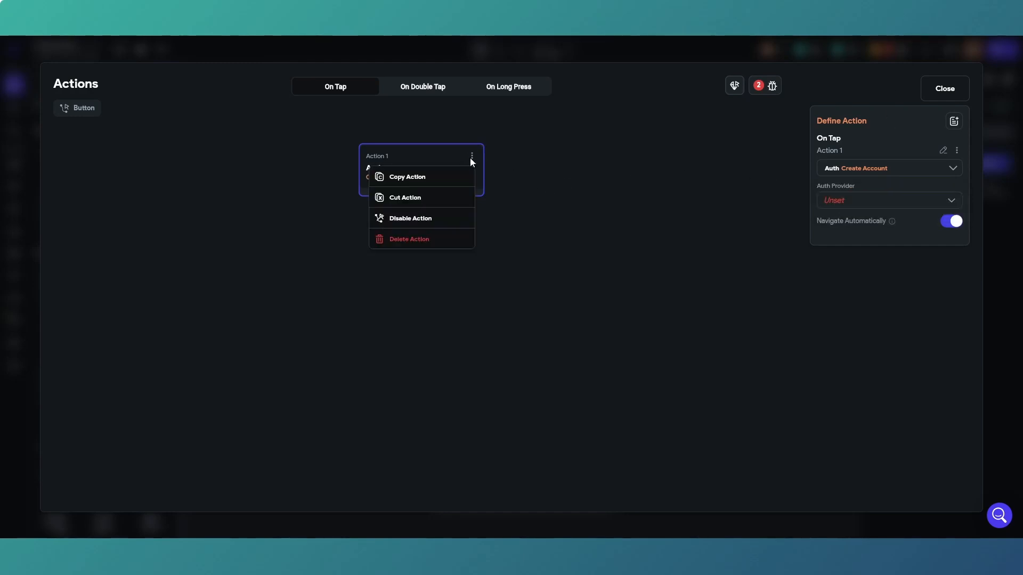
pyautogui.click(448, 240)
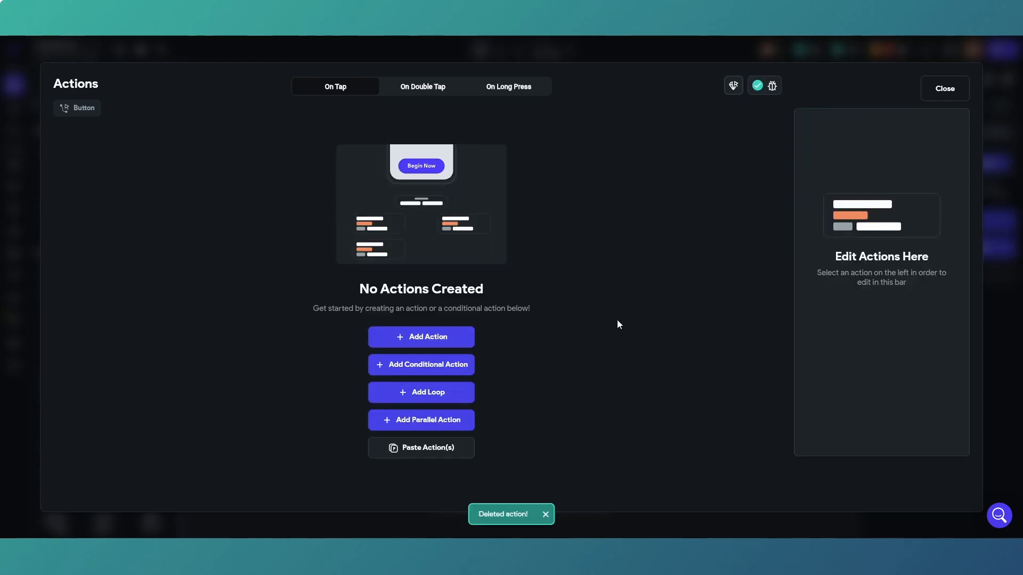
pyautogui.click(953, 95)
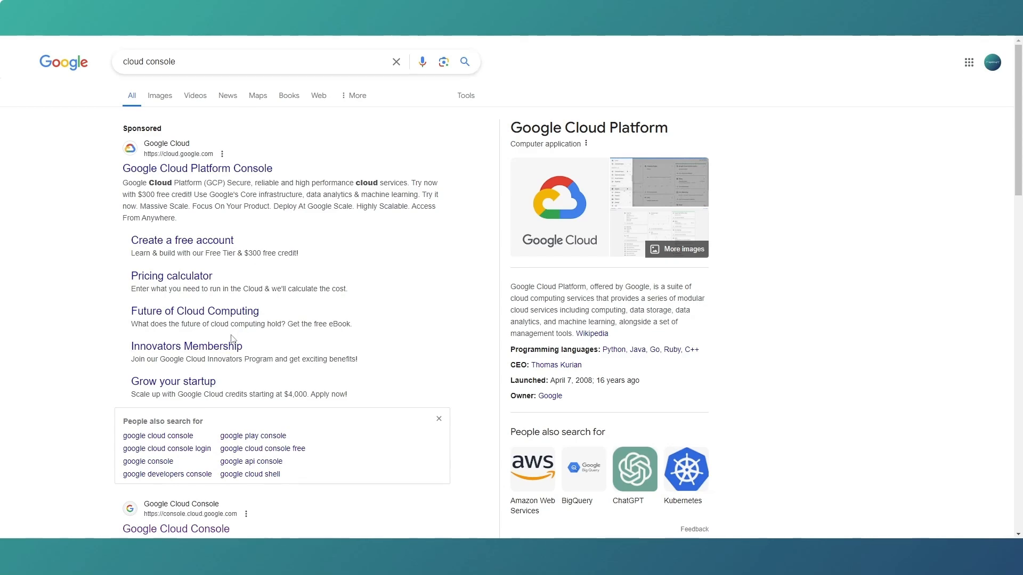
# Open the Google Cloud Platform Console page from the search results and enter the Google Cloud console.
pyautogui.scroll(-2, 323, 311)
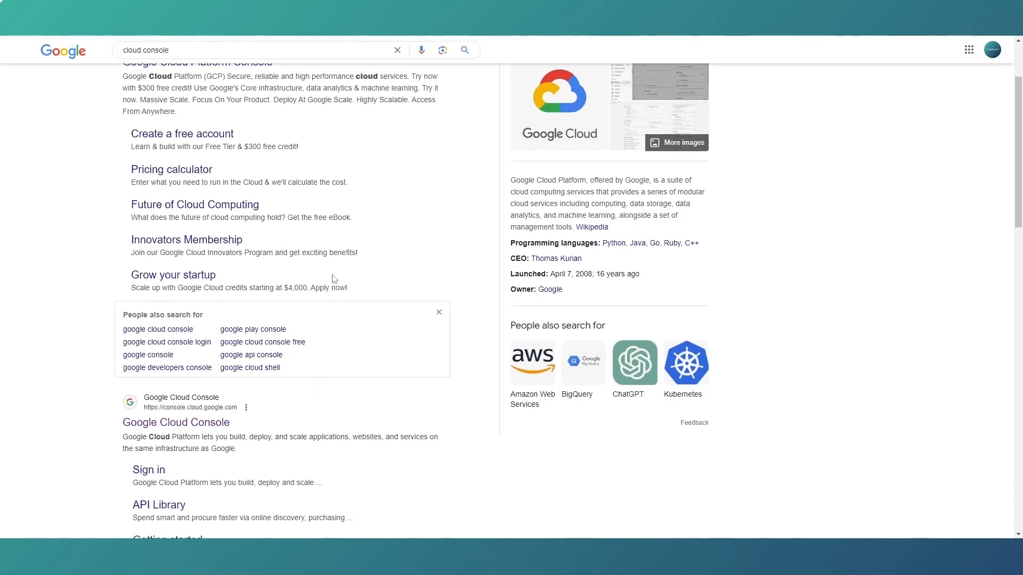
pyautogui.scroll(2, 333, 278)
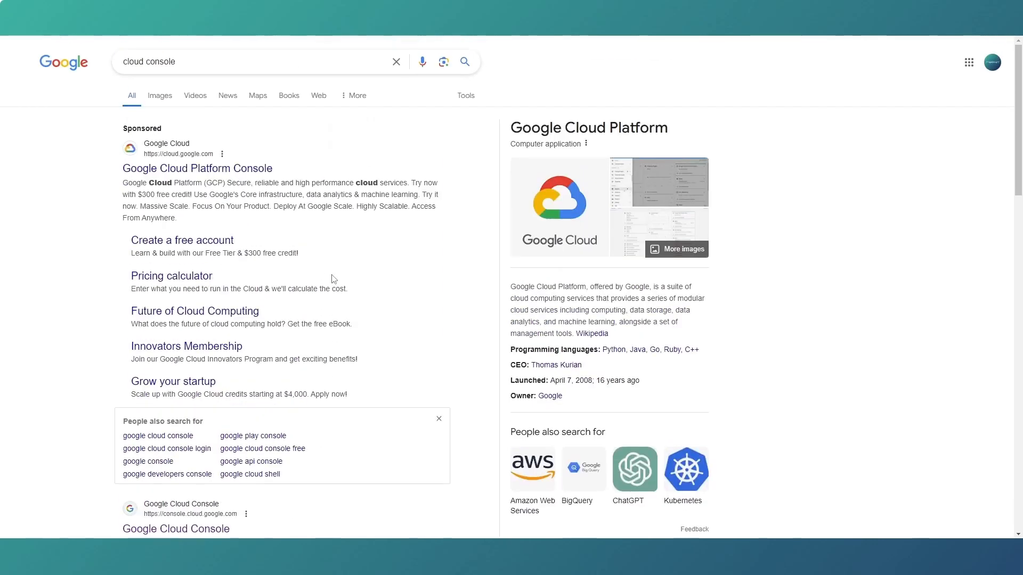
pyautogui.click(237, 172)
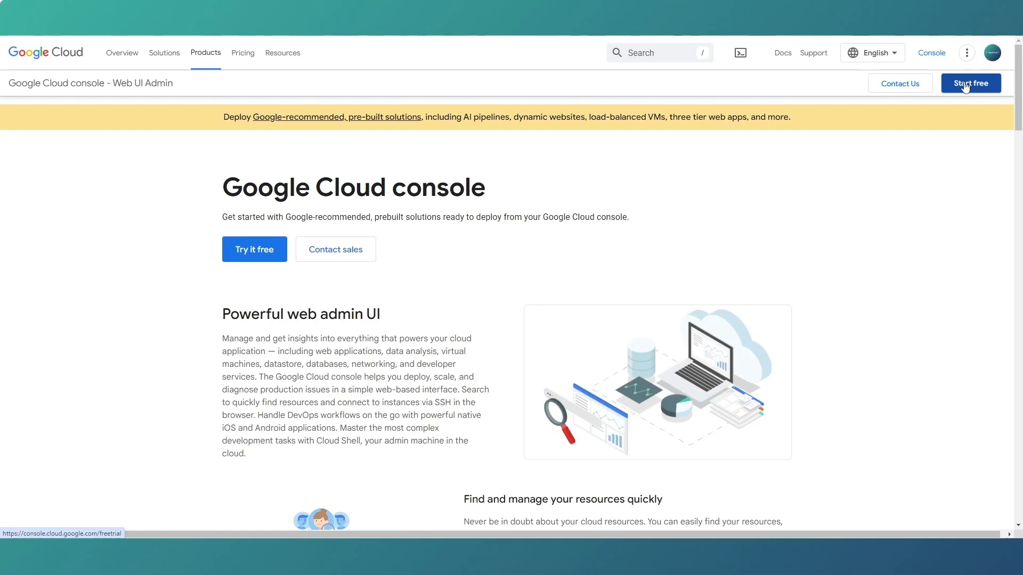
pyautogui.click(936, 59)
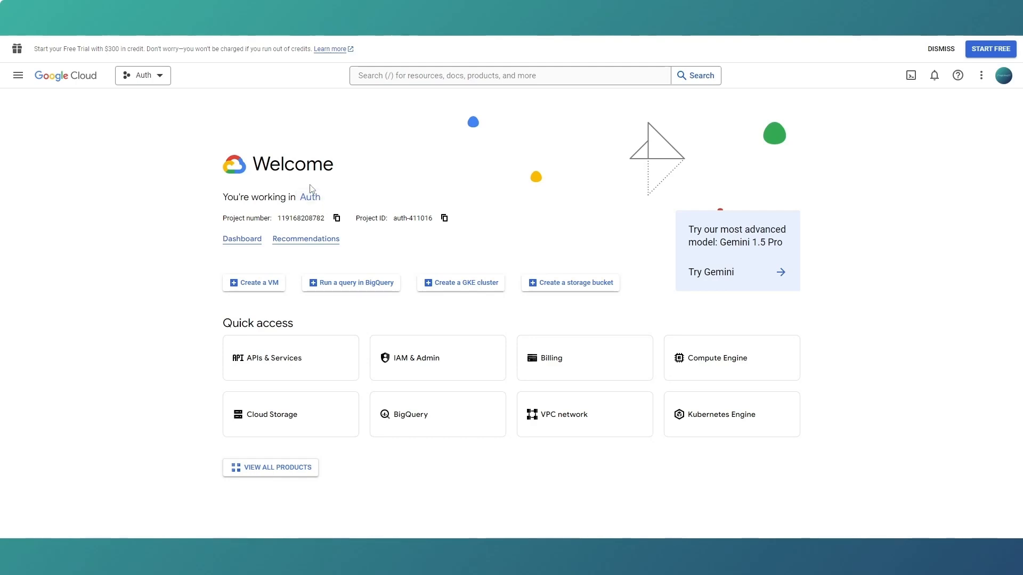
pyautogui.click(162, 78)
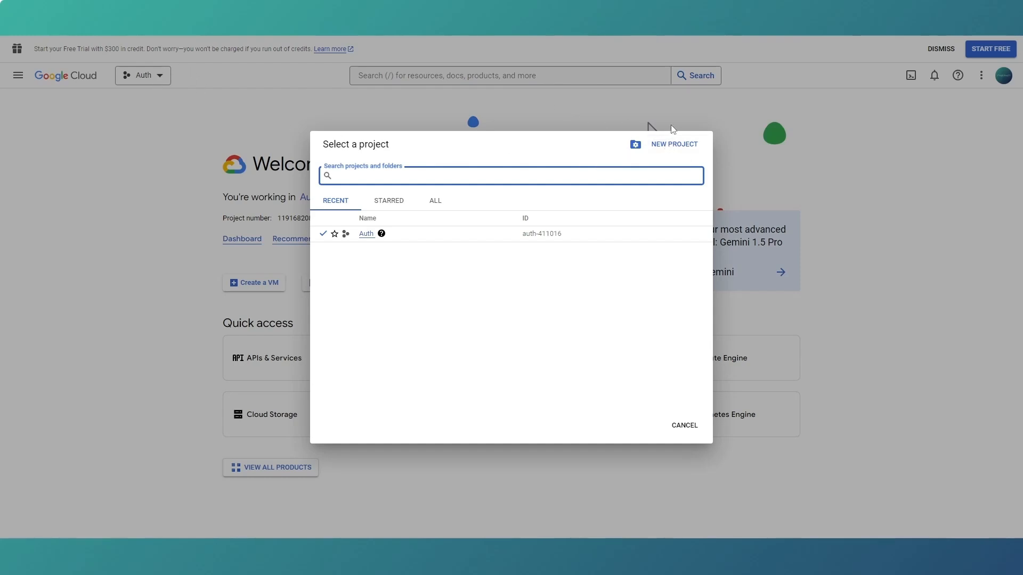
pyautogui.click(10, 73)
pyautogui.click(12, 74)
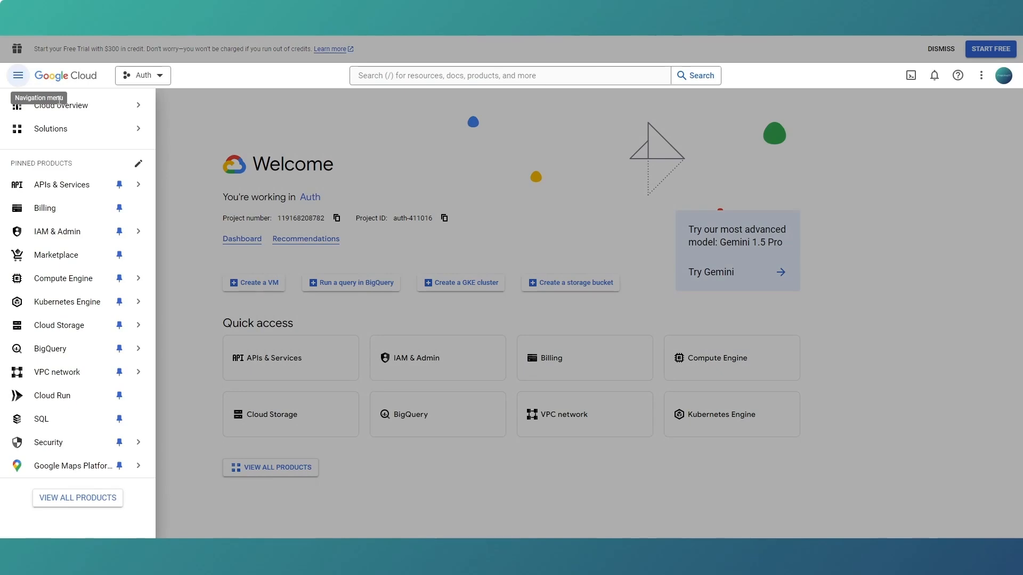
pyautogui.moveTo(83, 137)
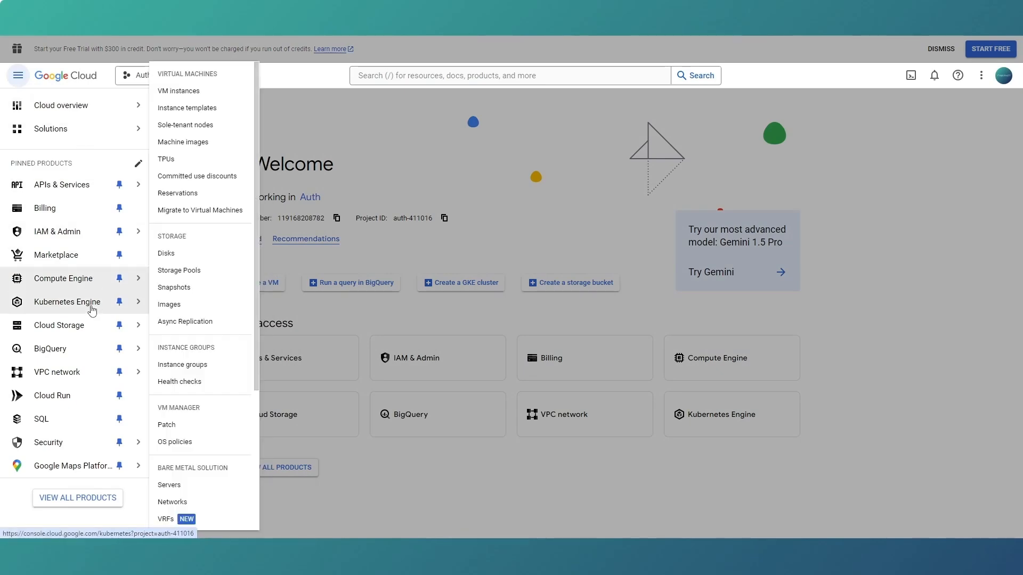
pyautogui.moveTo(85, 449)
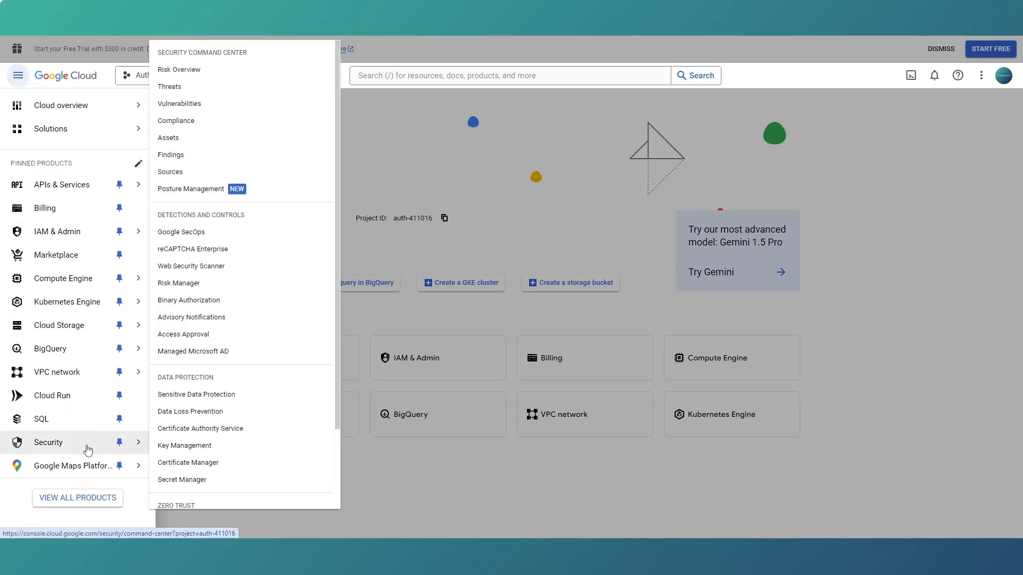
pyautogui.click(382, 132)
# Create a Google Cloud project named "AI Login" with the location No organization and select it as the active project.
pyautogui.click(160, 75)
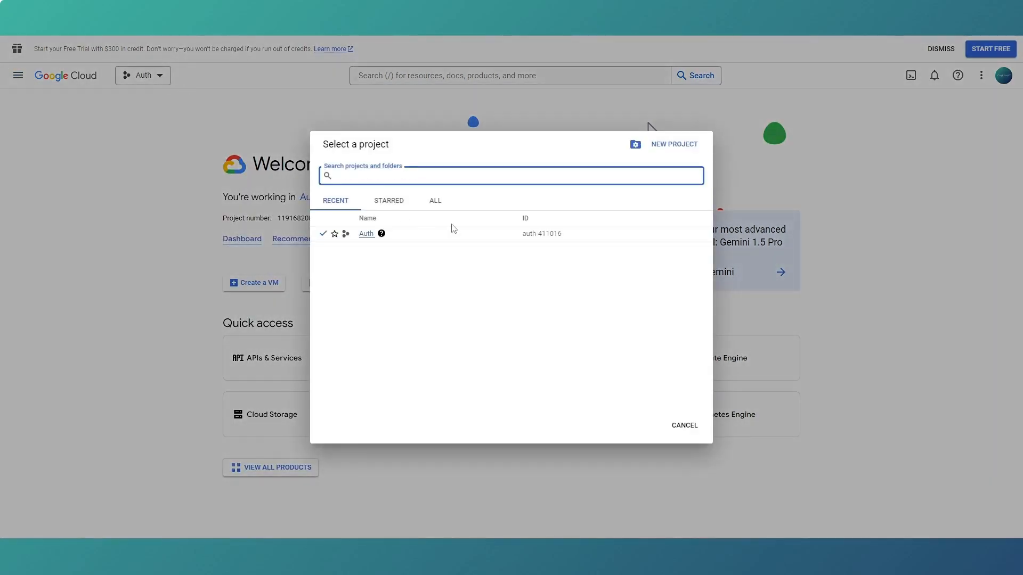
pyautogui.click(684, 148)
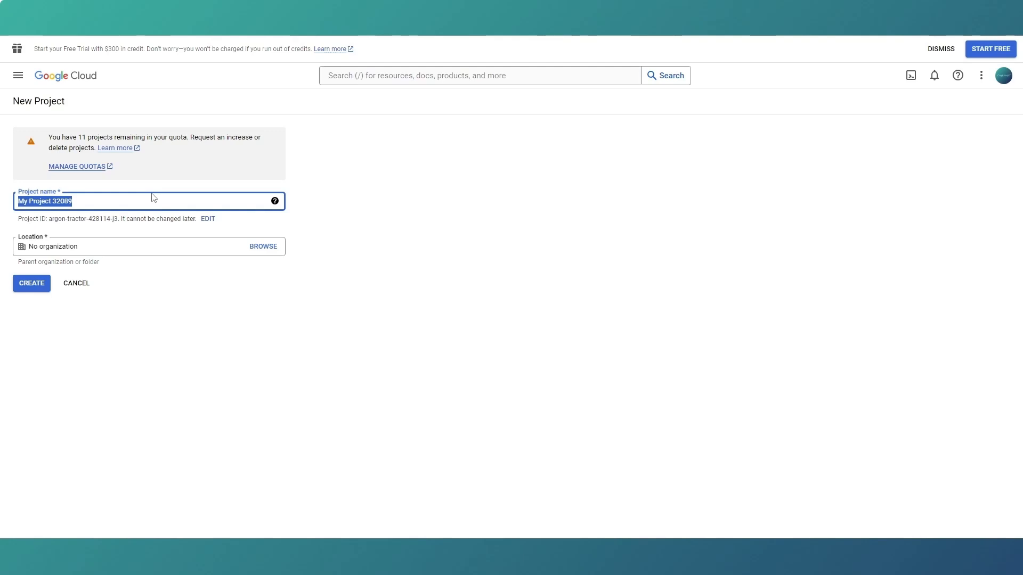
pyautogui.write('Al')
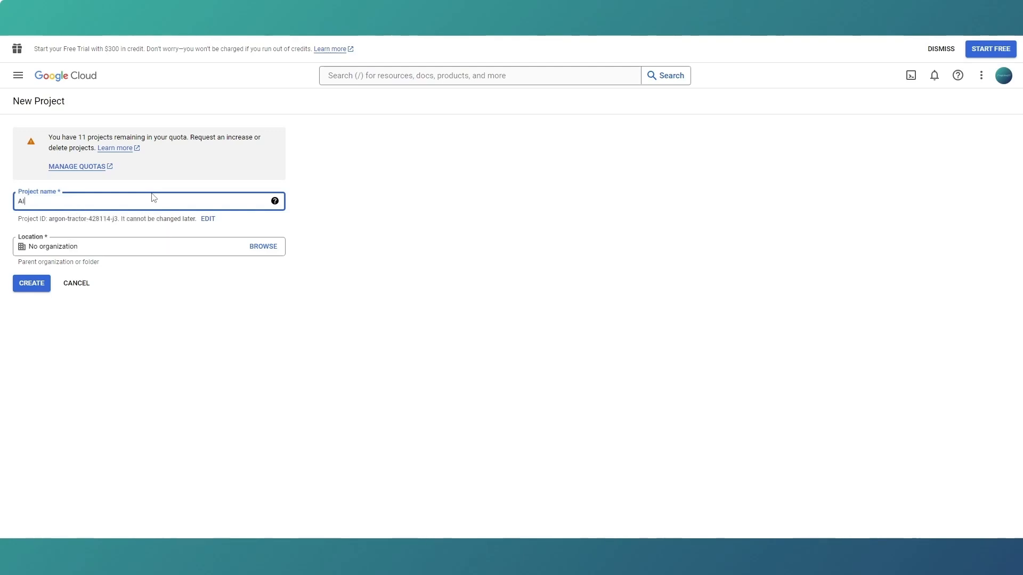
pyautogui.write(' Login')
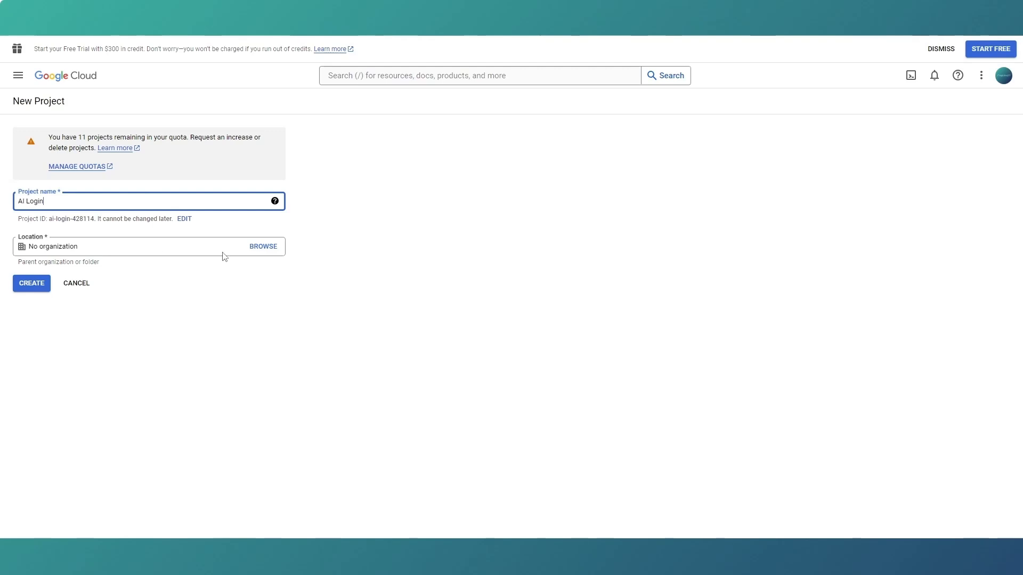
pyautogui.click(254, 247)
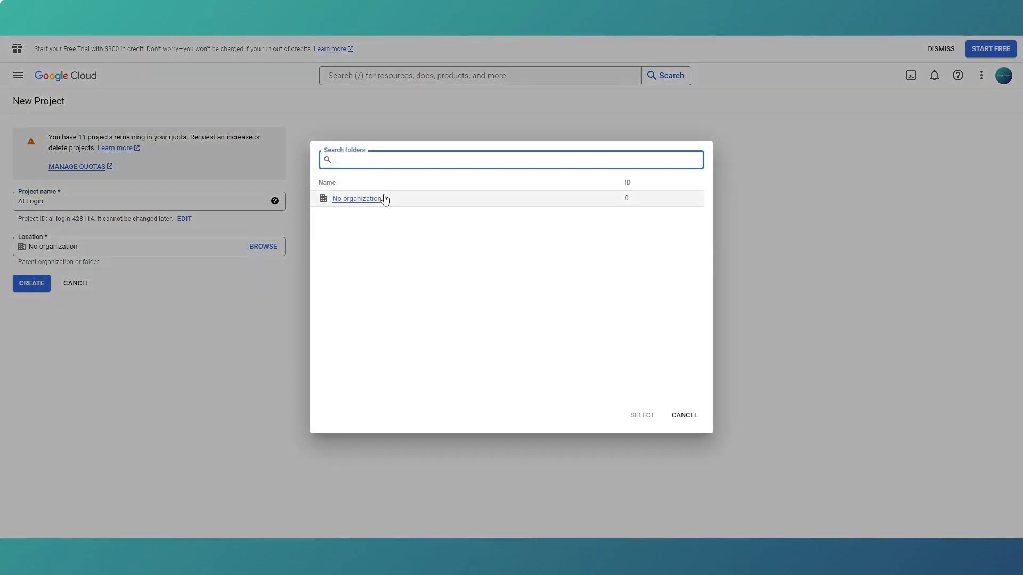
pyautogui.click(342, 203)
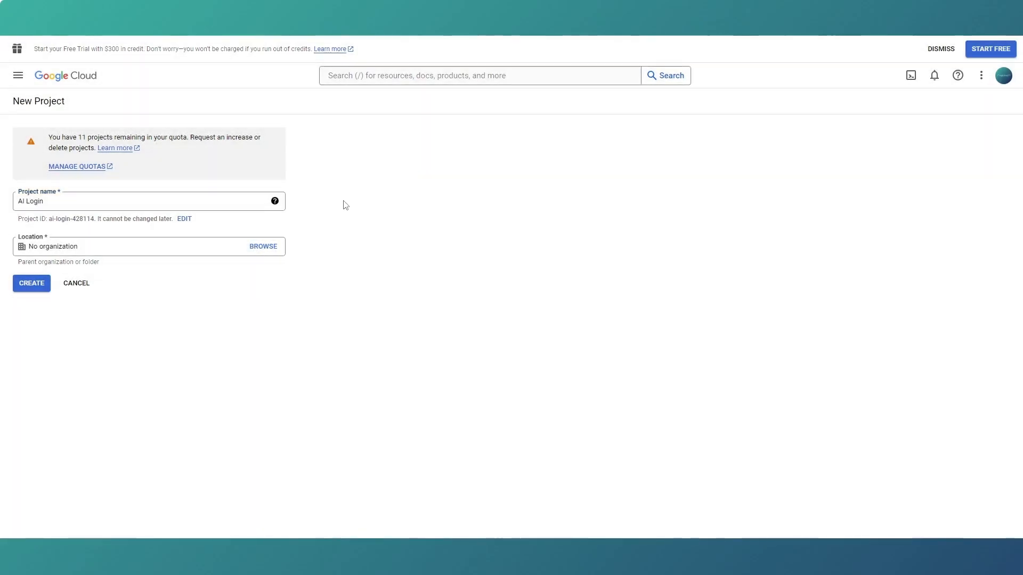
pyautogui.click(37, 285)
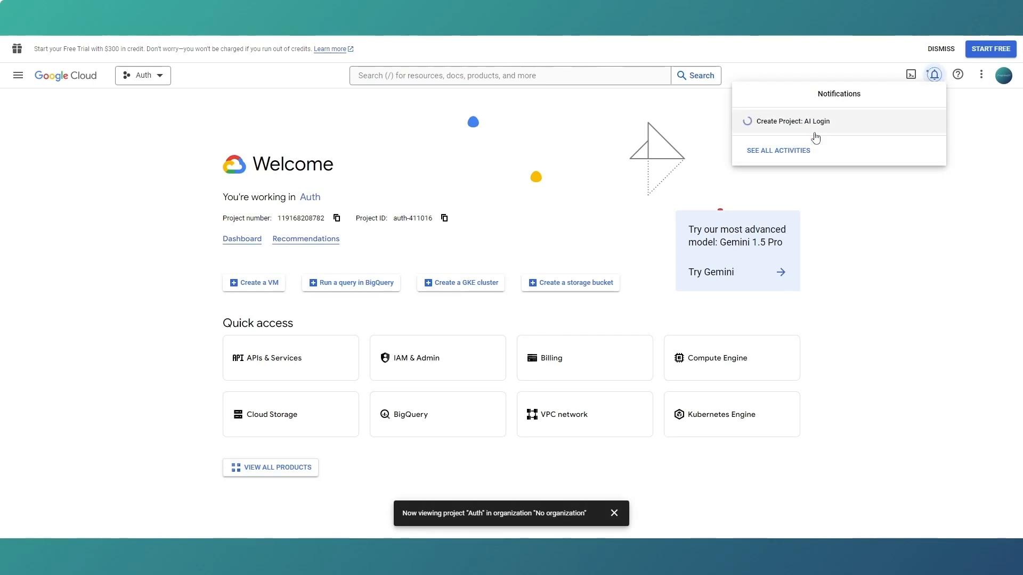
pyautogui.click(805, 138)
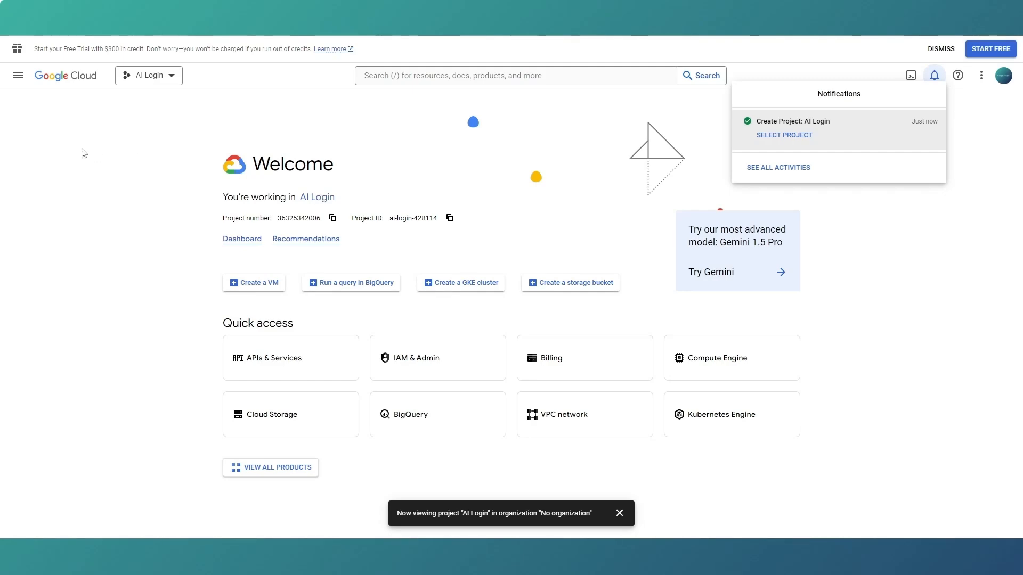
# Open the OAuth consent screen setup of APIs & Services and create an app registration with user type External.
pyautogui.click(20, 79)
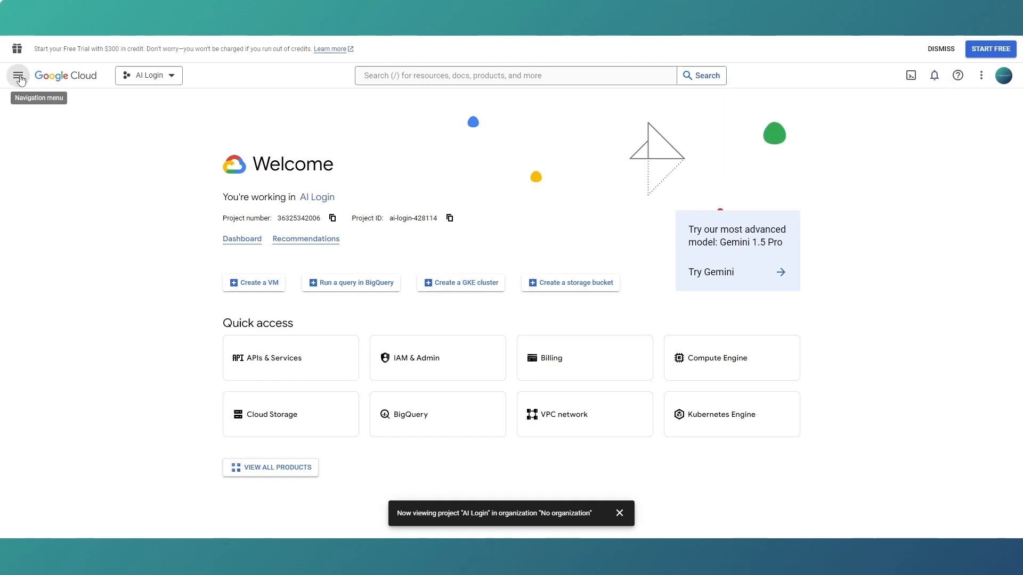
pyautogui.click(20, 77)
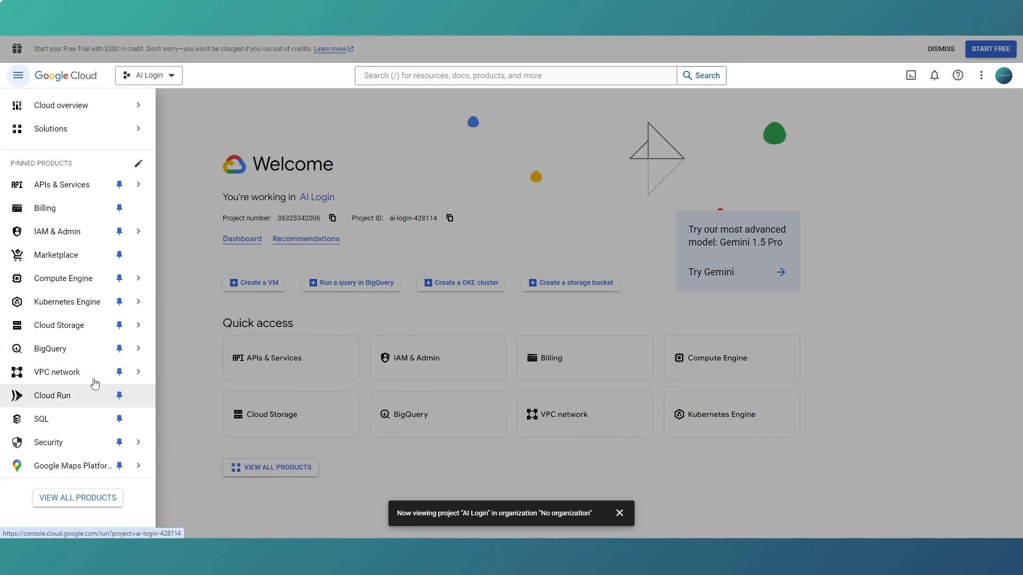
pyautogui.moveTo(106, 193)
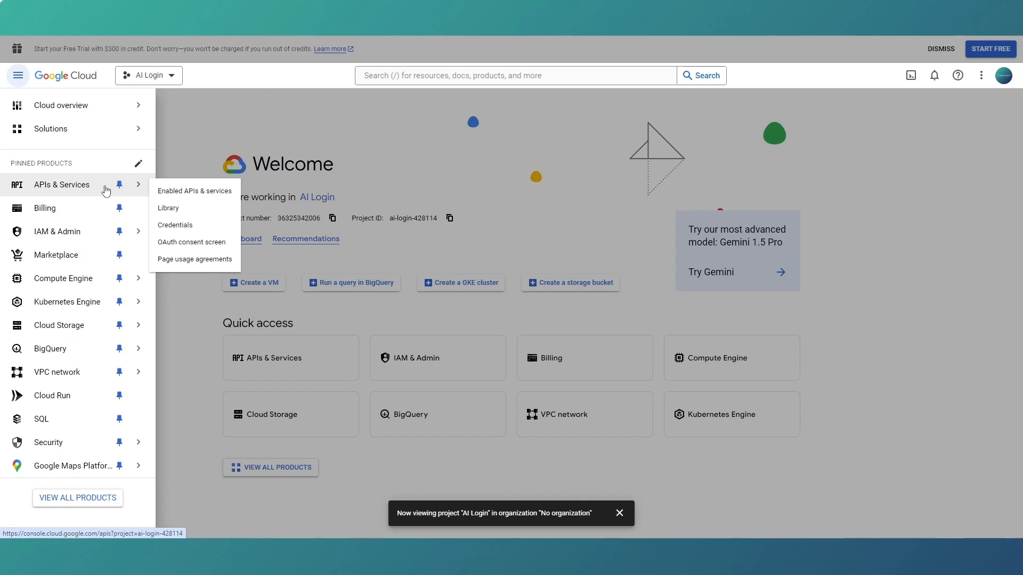
pyautogui.click(192, 243)
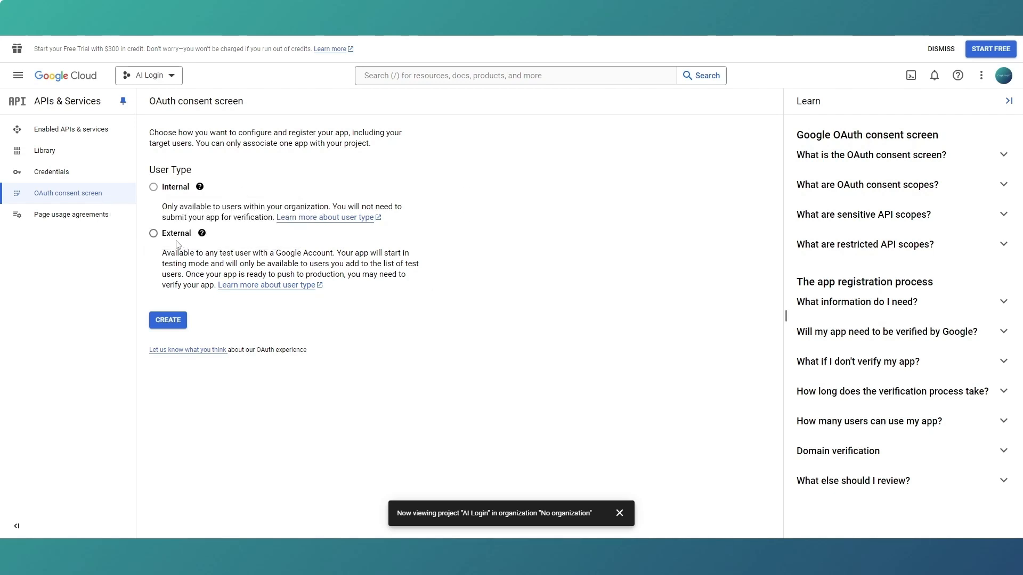
pyautogui.click(154, 233)
pyautogui.click(173, 322)
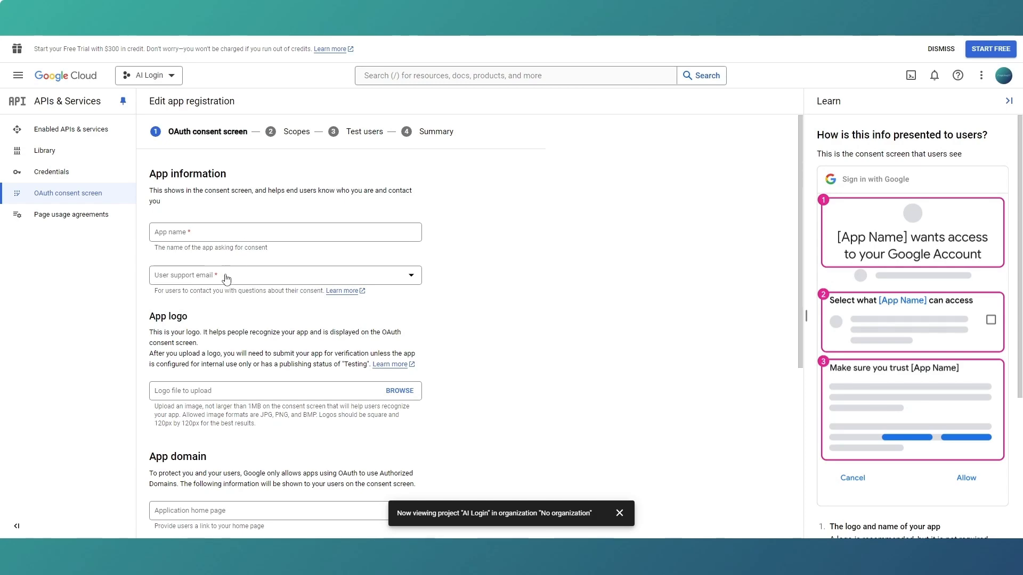
# Set the consent screen's app name to "Ai Artist" and choose the account's own address as the user support email.
pyautogui.scroll(-5, 237, 233)
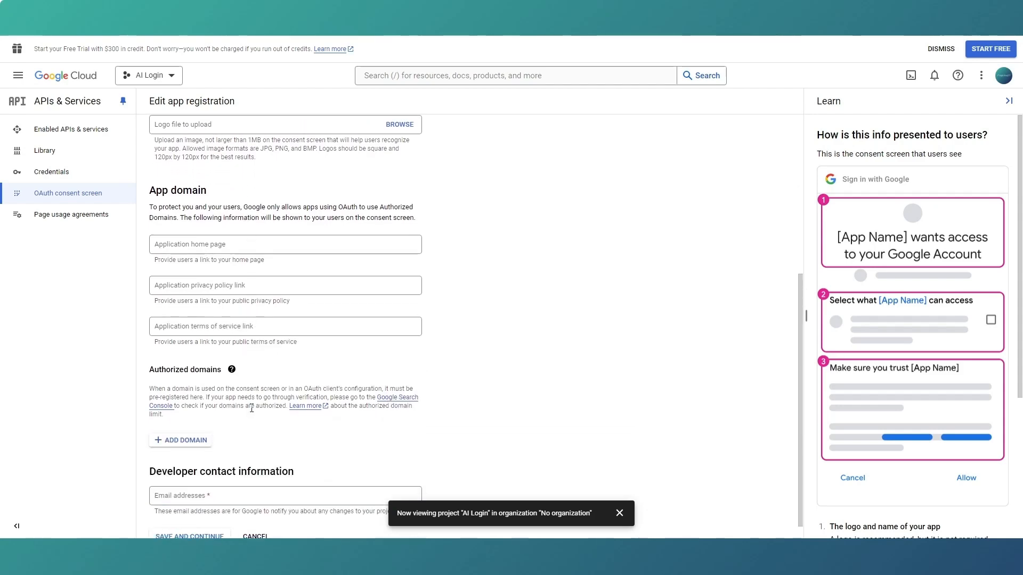
pyautogui.scroll(4, 252, 404)
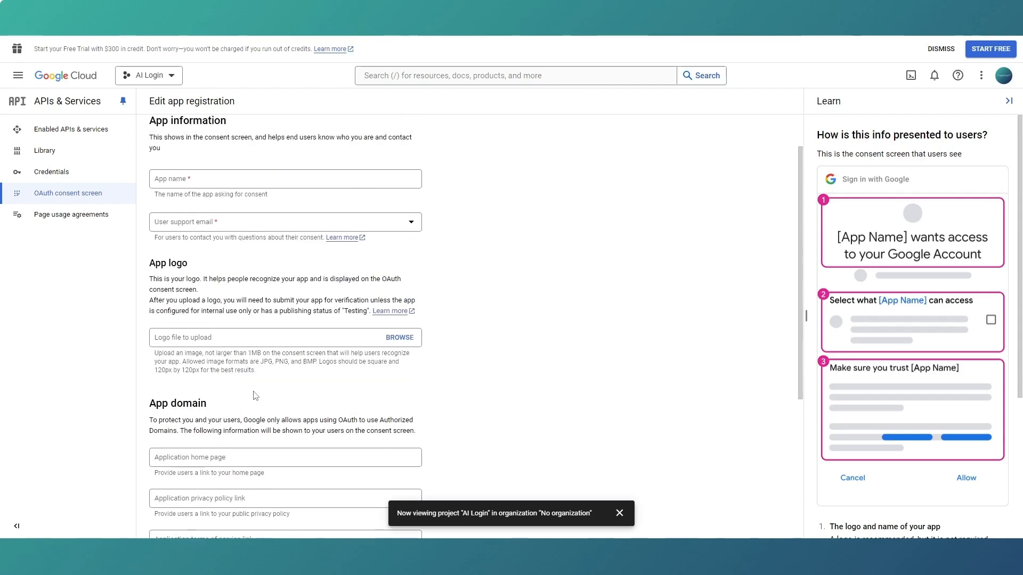
pyautogui.click(228, 179)
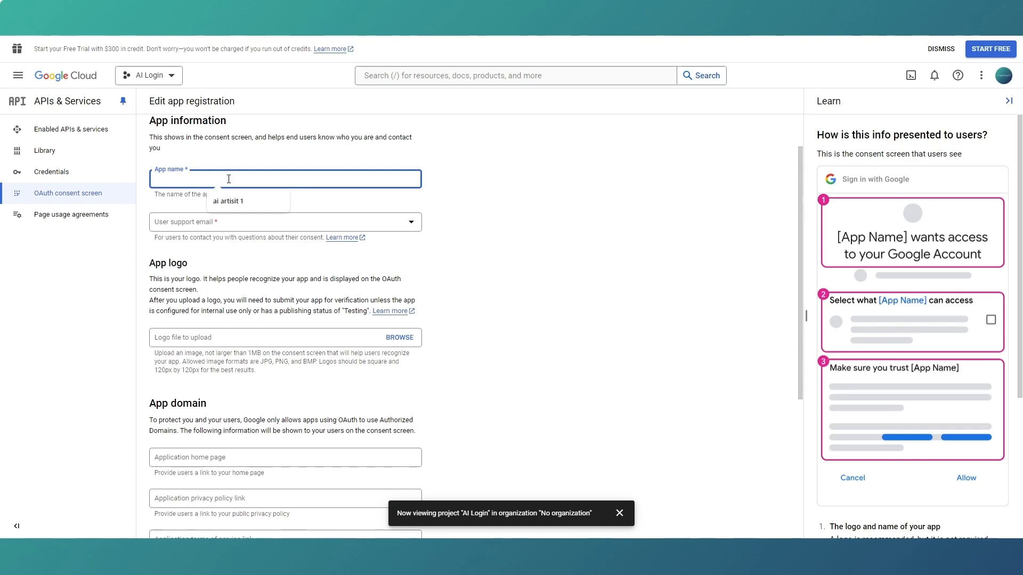
pyautogui.write('Ai Artist')
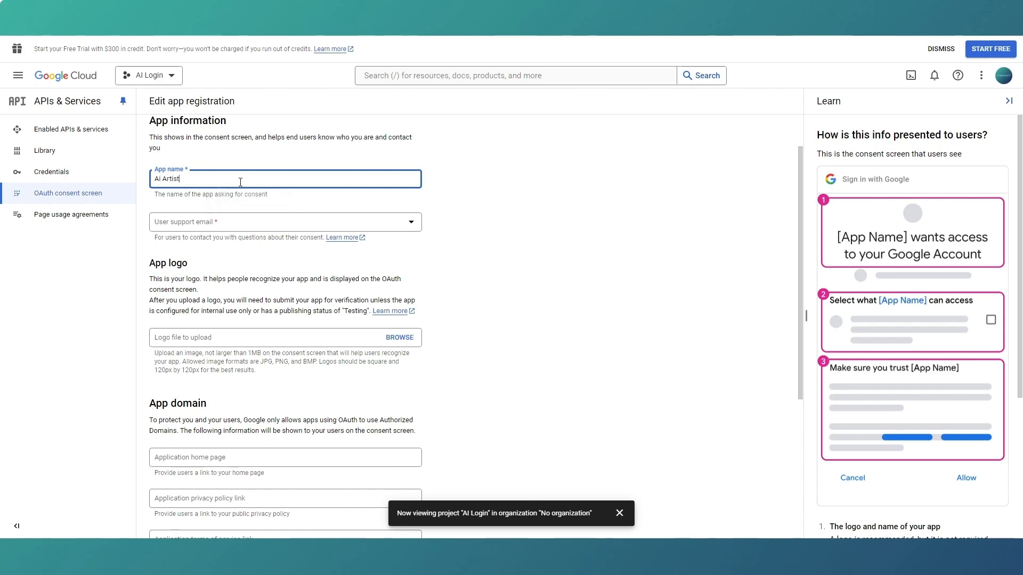
pyautogui.click(238, 226)
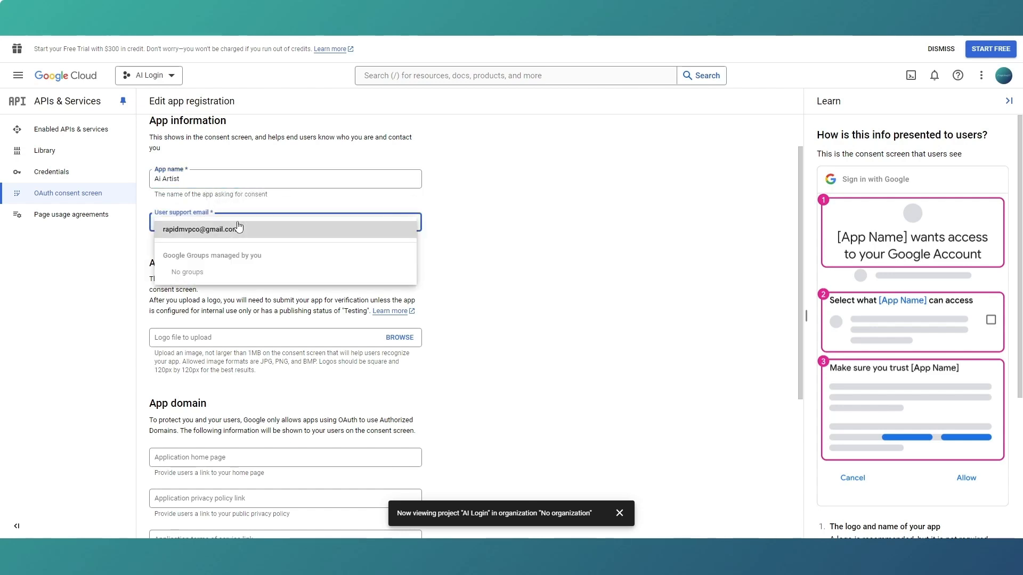
pyautogui.click(237, 228)
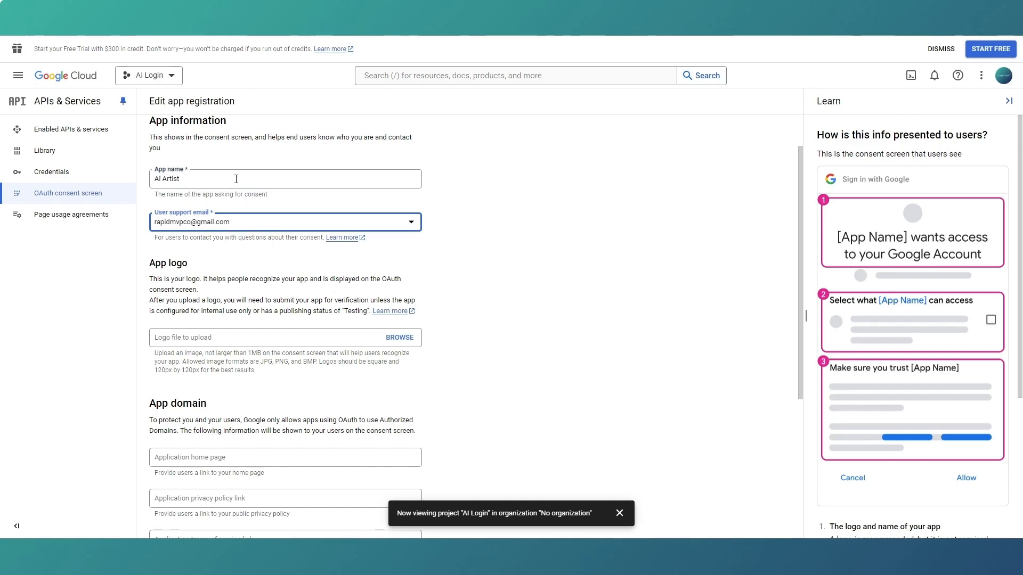
# Enter the developer's contact email address in the consent screen's developer contact information.
pyautogui.scroll(-1, 243, 208)
pyautogui.scroll(-4, 243, 208)
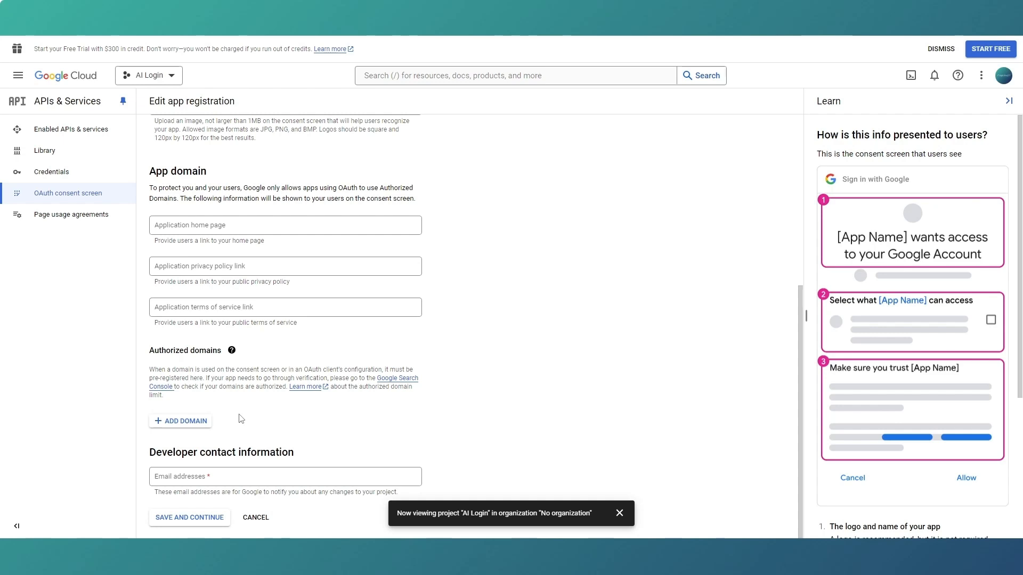
pyautogui.click(235, 476)
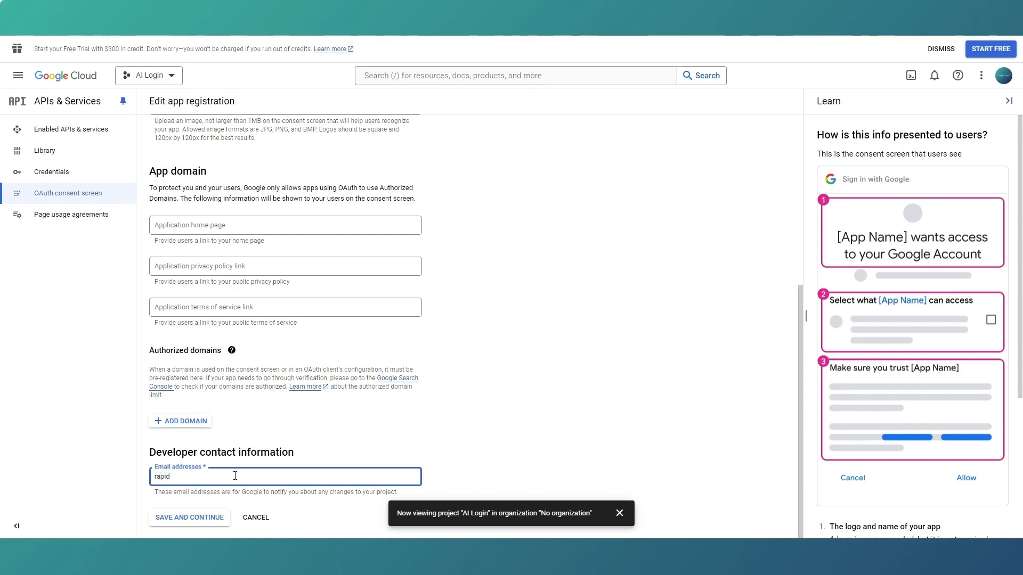
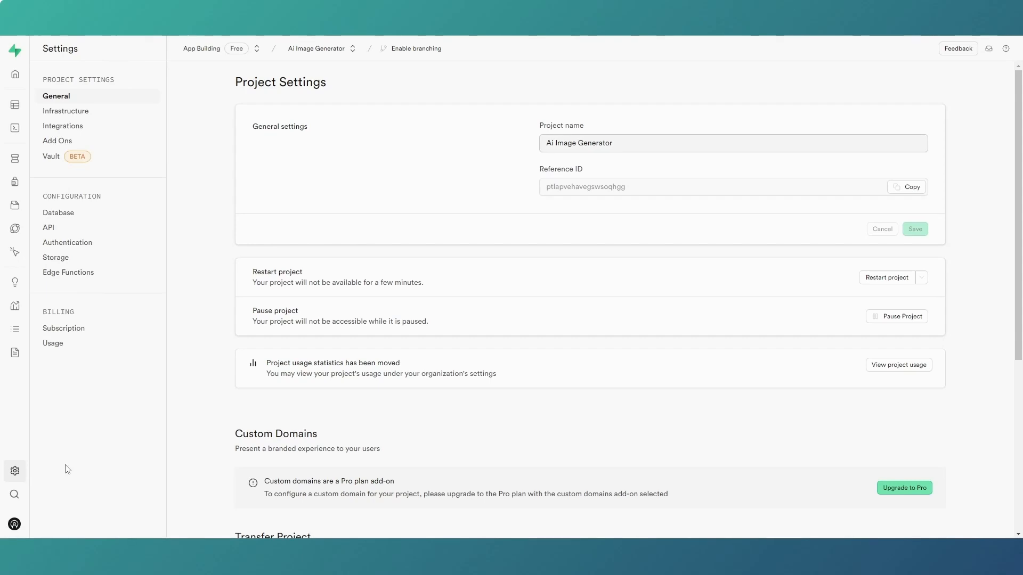
# Copy the project URL from the Supabase project's API settings and enter it as an authorized domain on the Google consent screen.
pyautogui.click(64, 232)
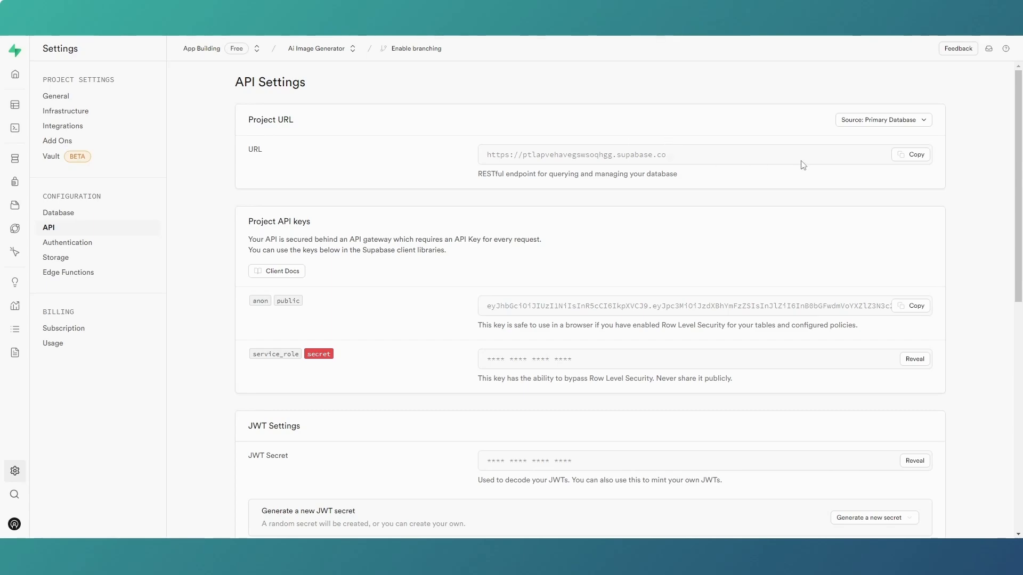
pyautogui.click(913, 156)
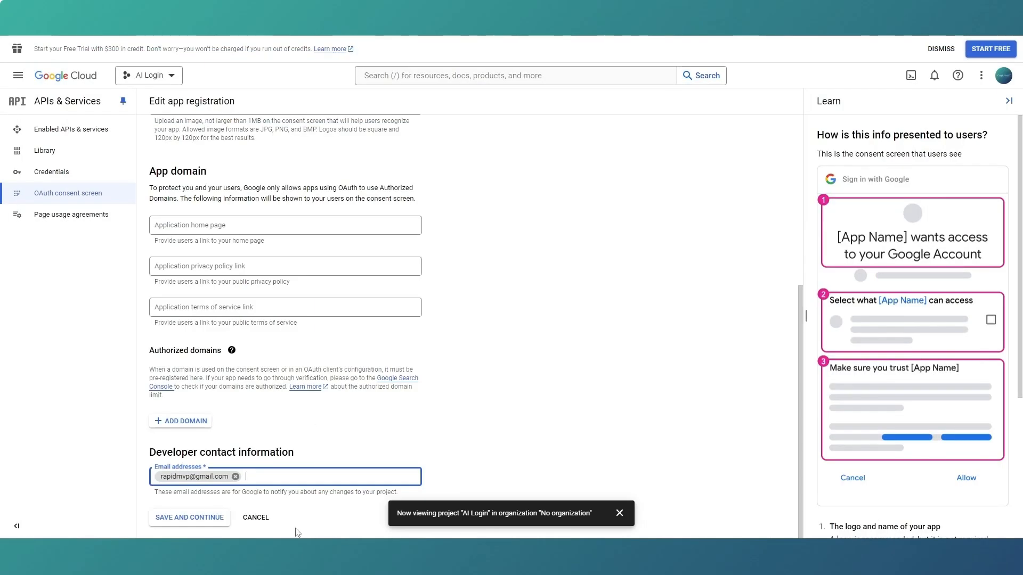
pyautogui.click(189, 422)
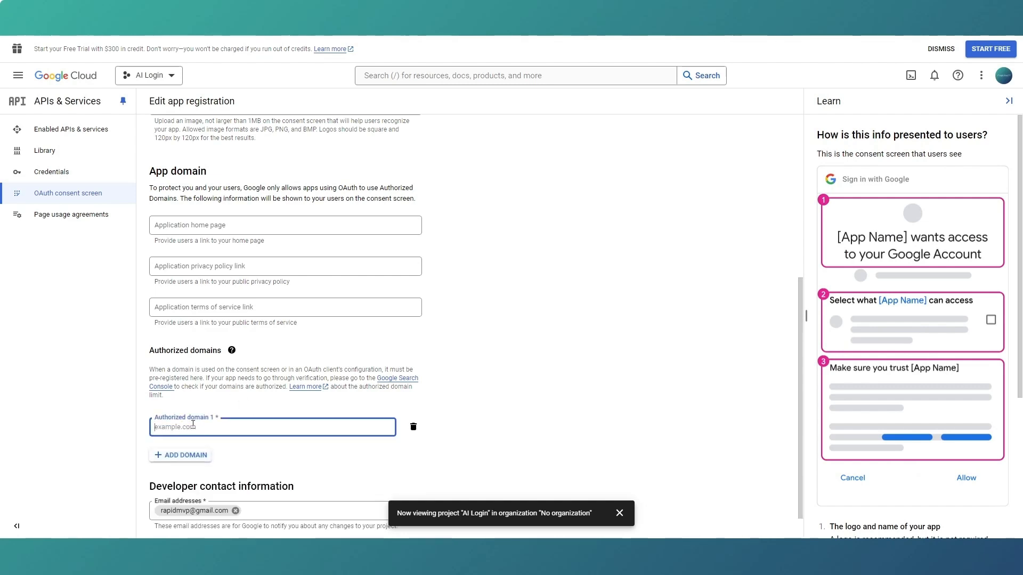
pyautogui.hotkey('ctrl', 'v')
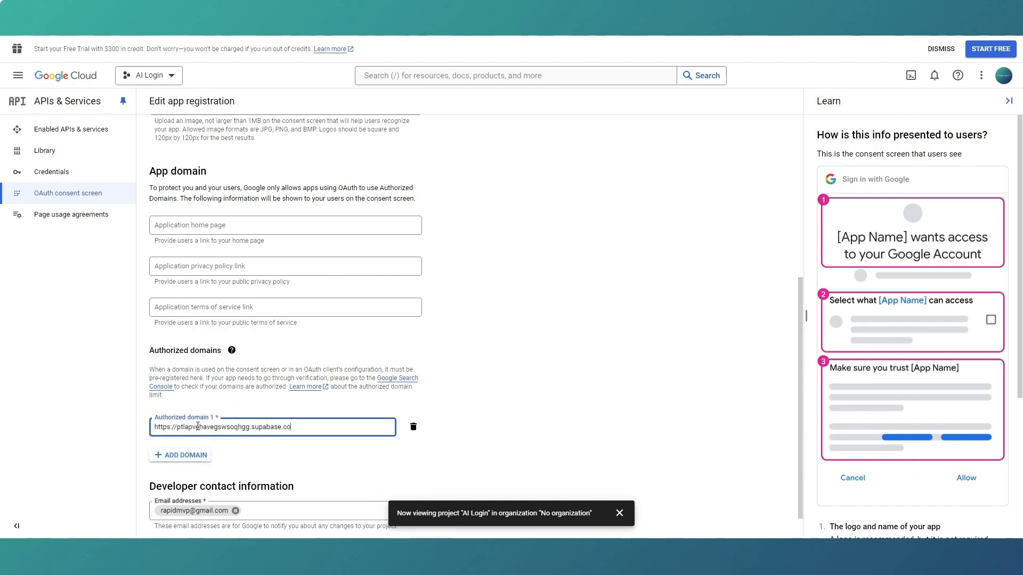
pyautogui.scroll(-1, 441, 400)
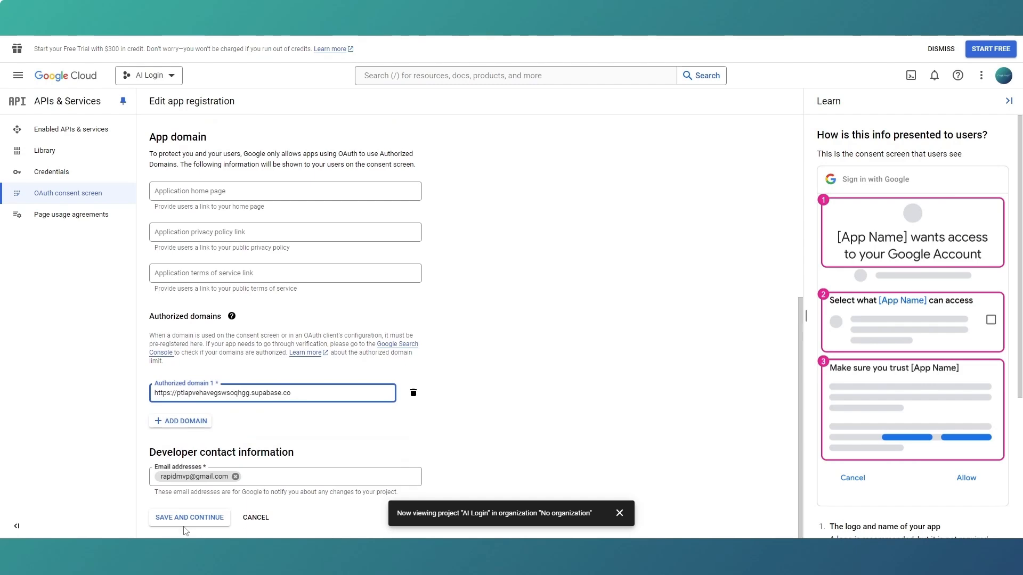
pyautogui.click(195, 520)
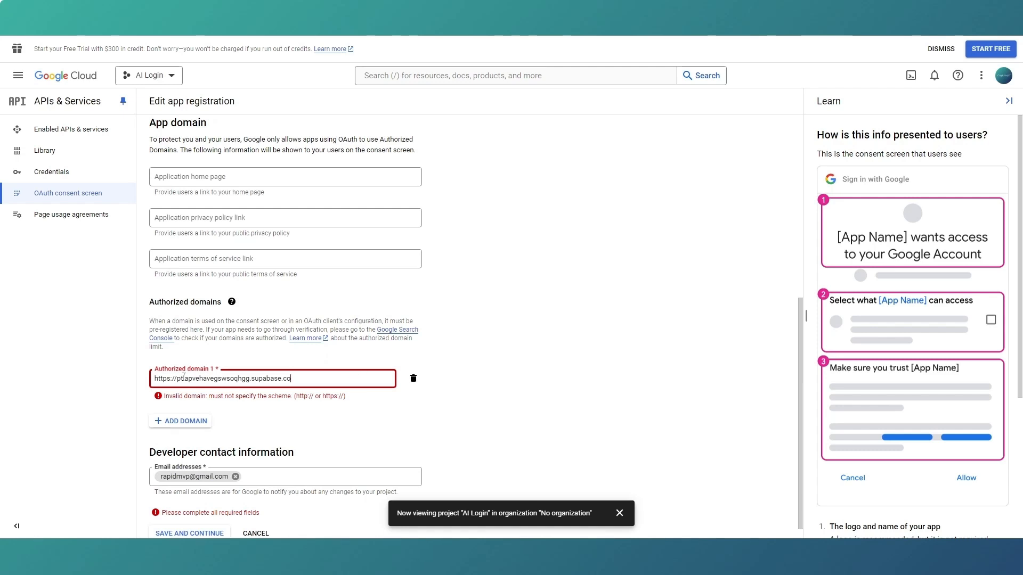
pyautogui.moveTo(178, 379); pyautogui.dragTo(144, 381)
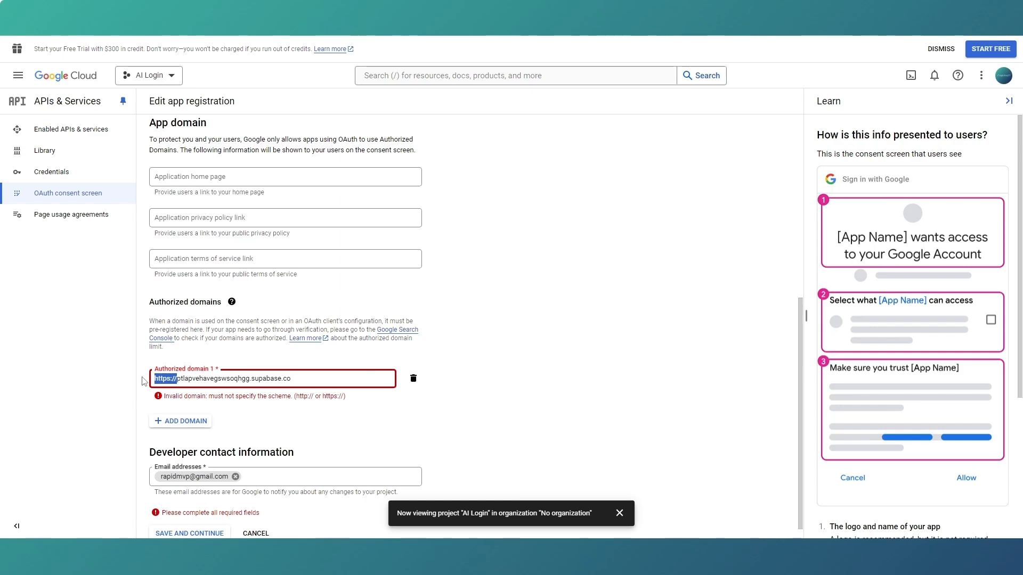
pyautogui.press('BackSpace')
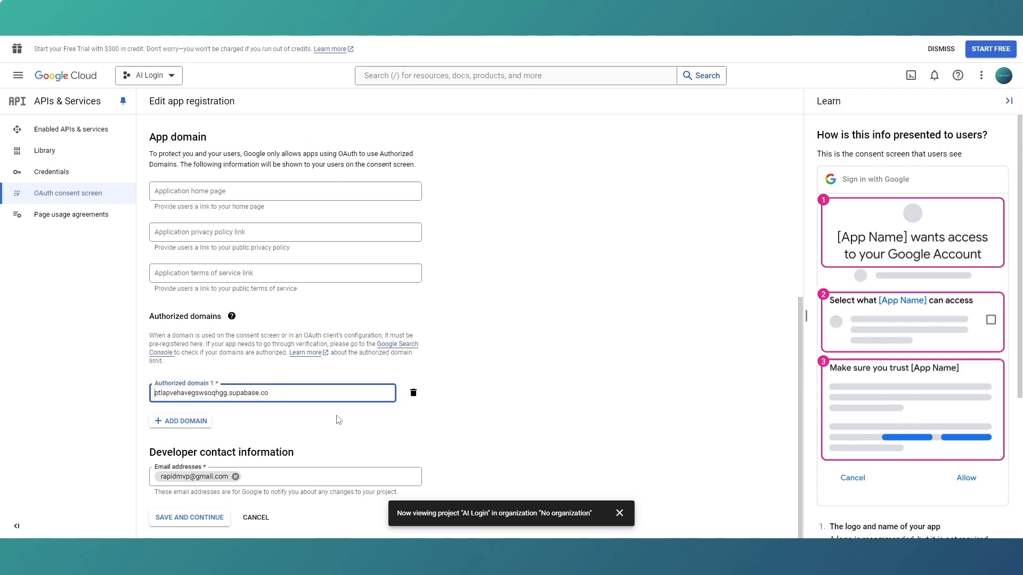
pyautogui.click(195, 517)
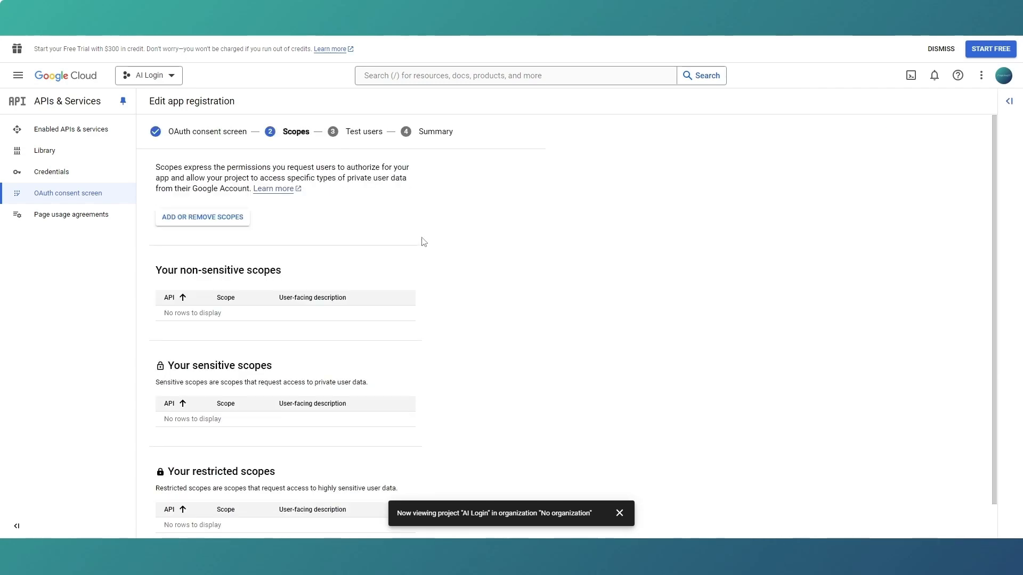
# Add the .../auth/userinfo.email and .../auth/userinfo.profile scopes to the app registration and save them to continue to Test users.
pyautogui.scroll(-1, 334, 220)
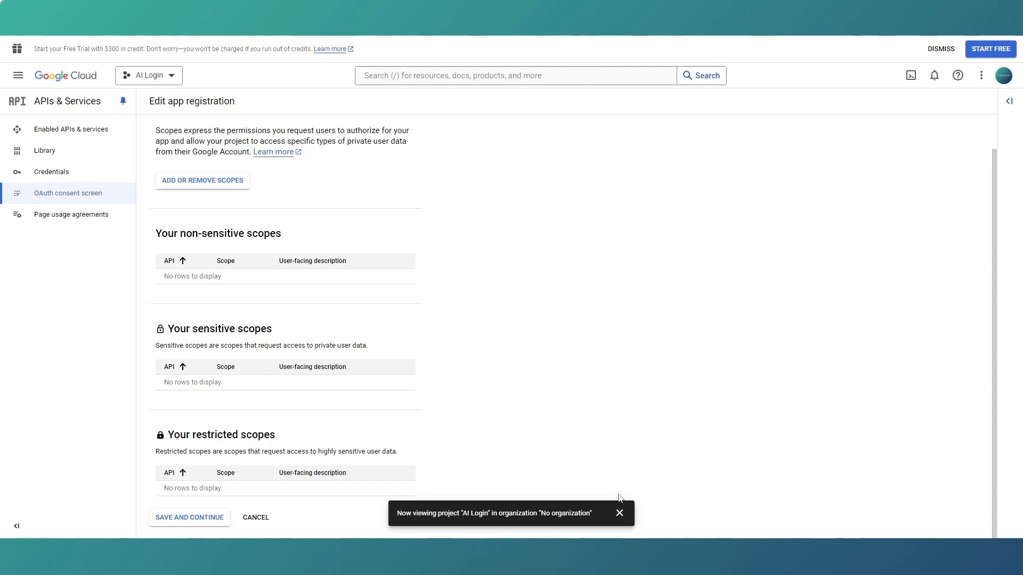
pyautogui.click(619, 513)
pyautogui.scroll(1, 615, 447)
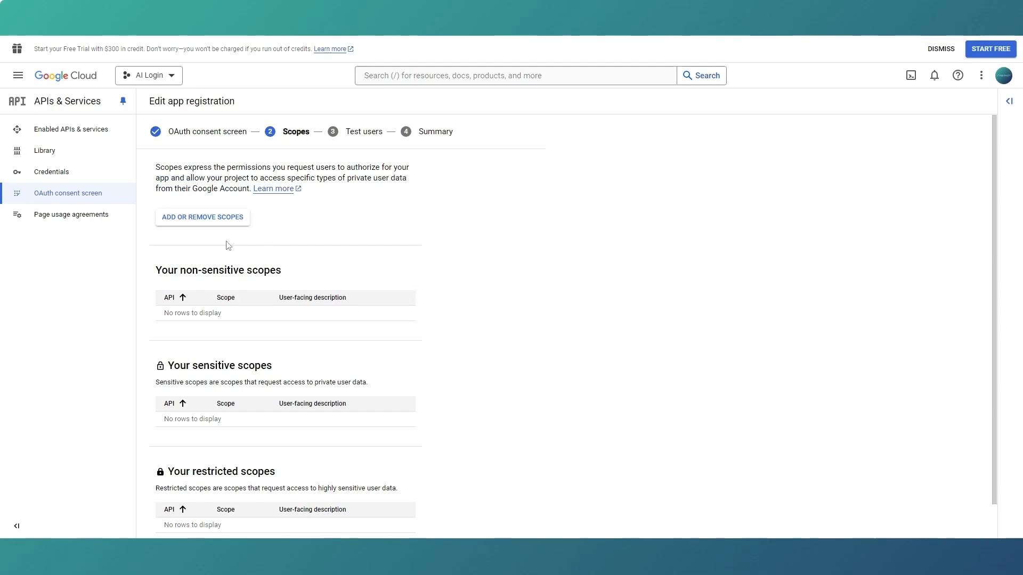
pyautogui.click(207, 220)
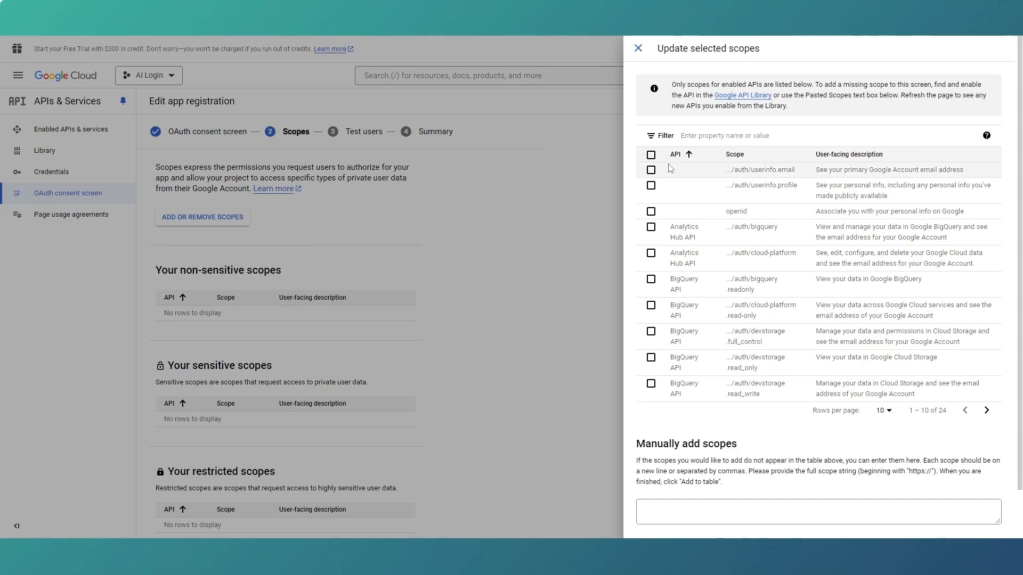
pyautogui.click(651, 171)
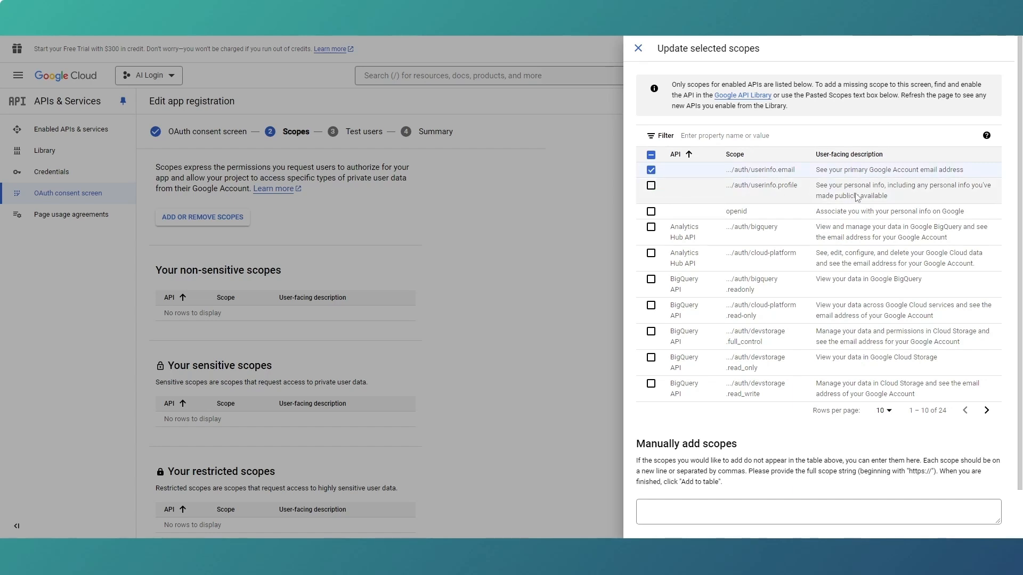
pyautogui.click(651, 186)
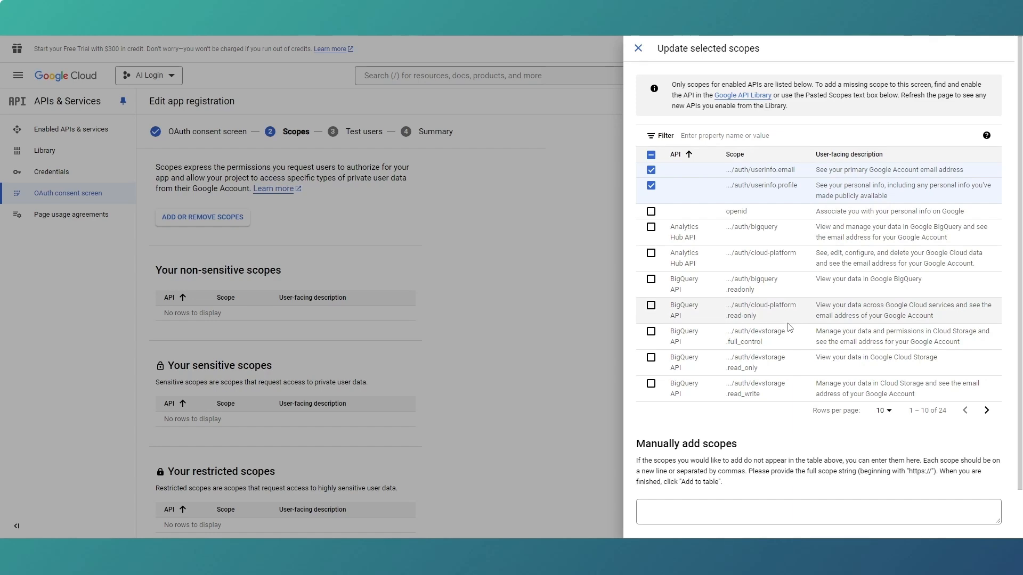
pyautogui.scroll(-1, 788, 319)
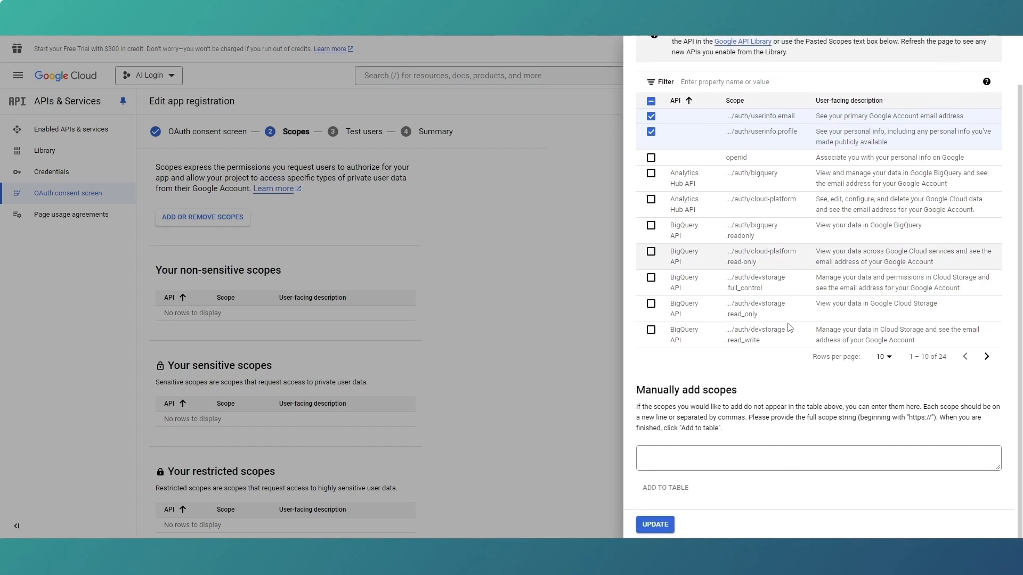
pyautogui.click(654, 524)
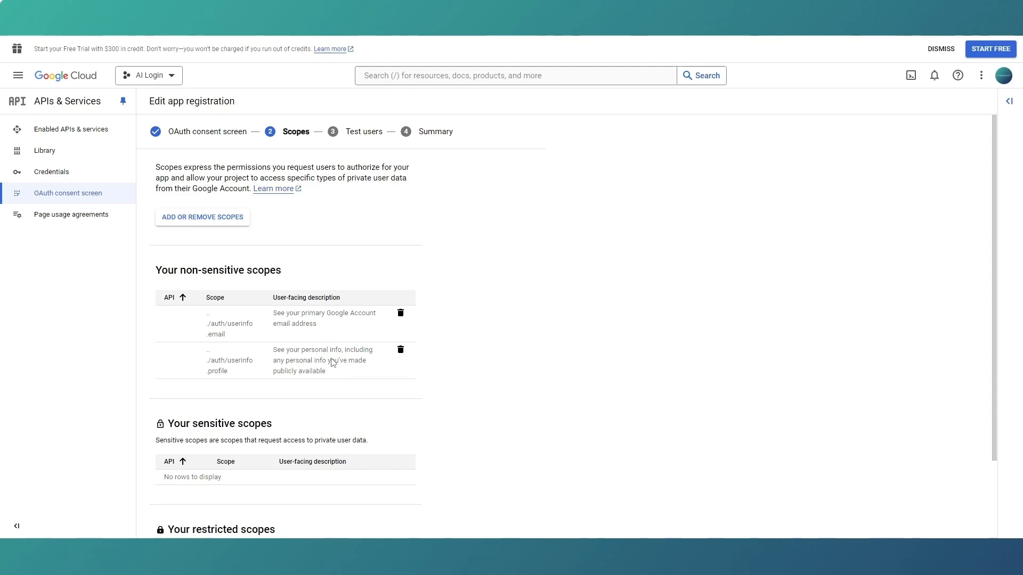
pyautogui.scroll(-2, 332, 363)
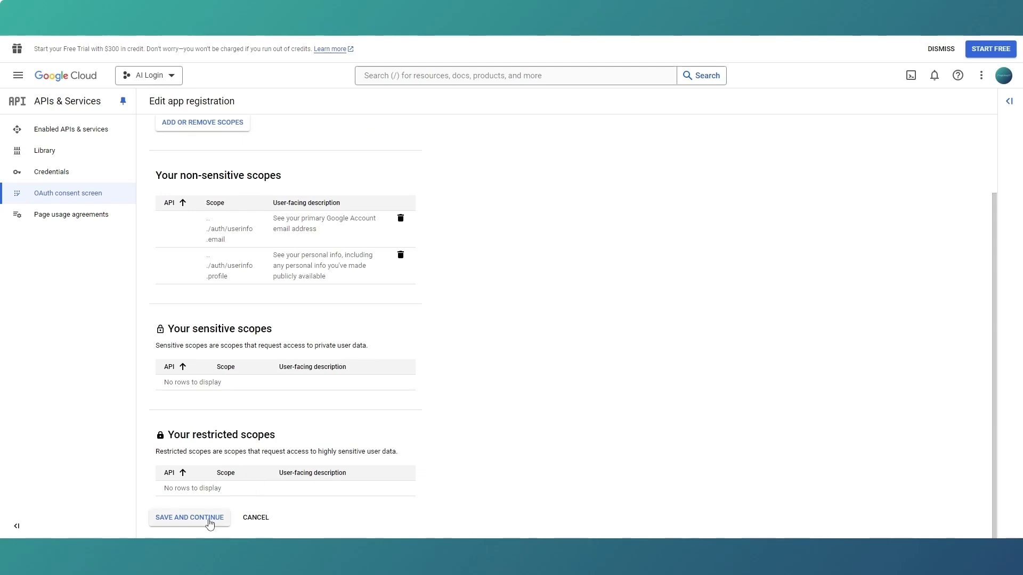
pyautogui.click(208, 520)
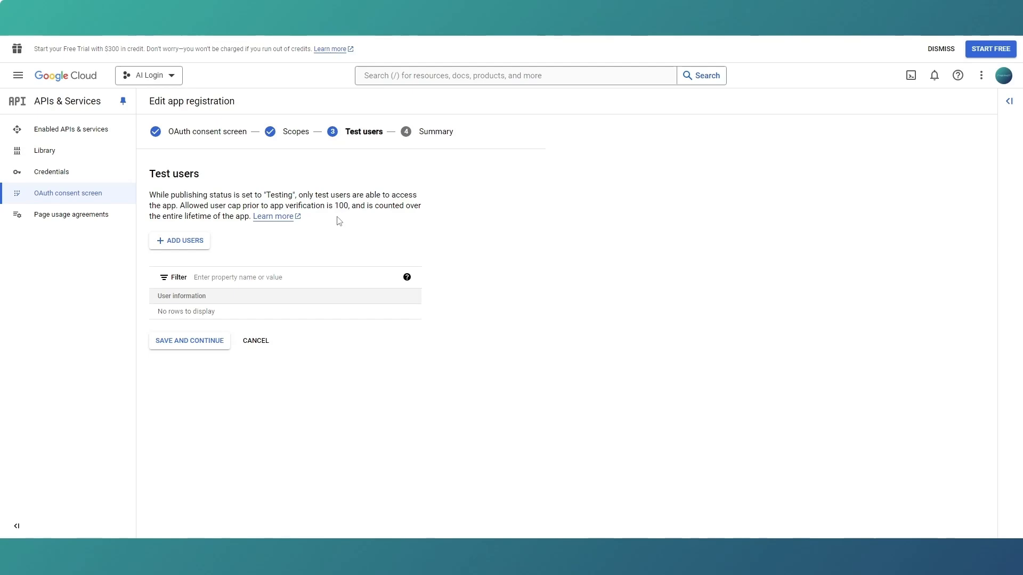
# Add the account's own email address as a test user and save to continue to the Summary.
pyautogui.click(179, 244)
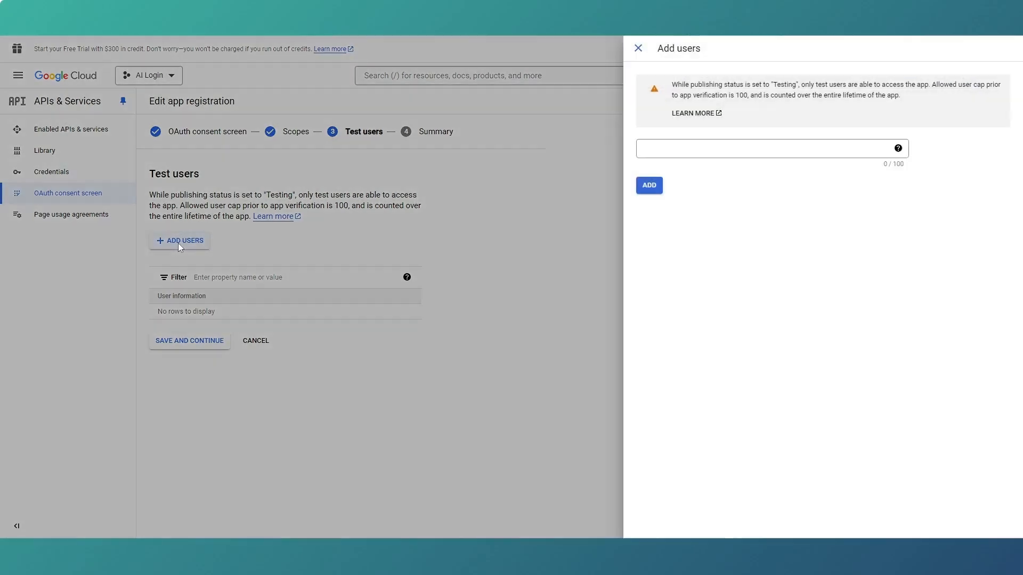
pyautogui.click(674, 152)
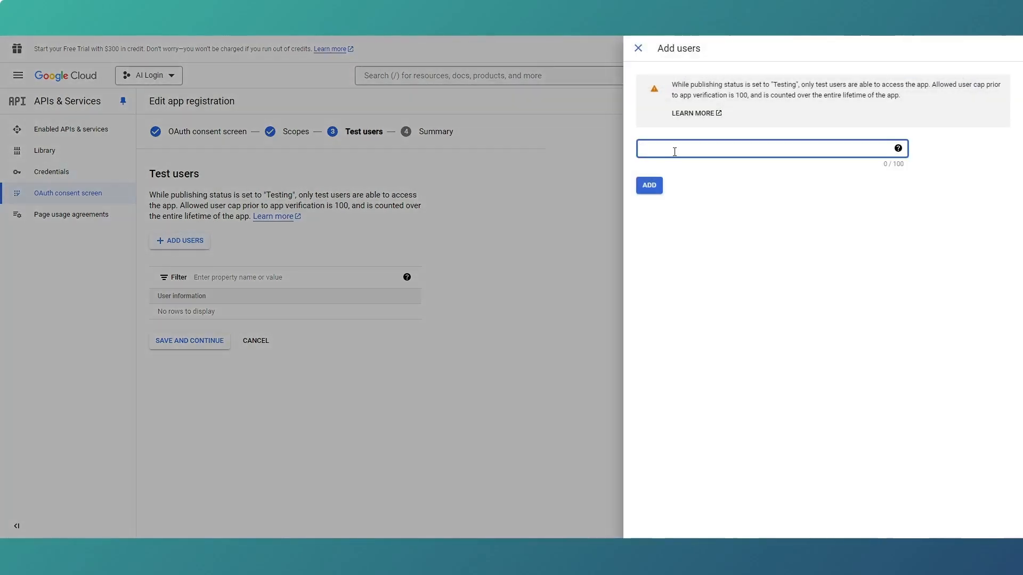
pyautogui.click(655, 190)
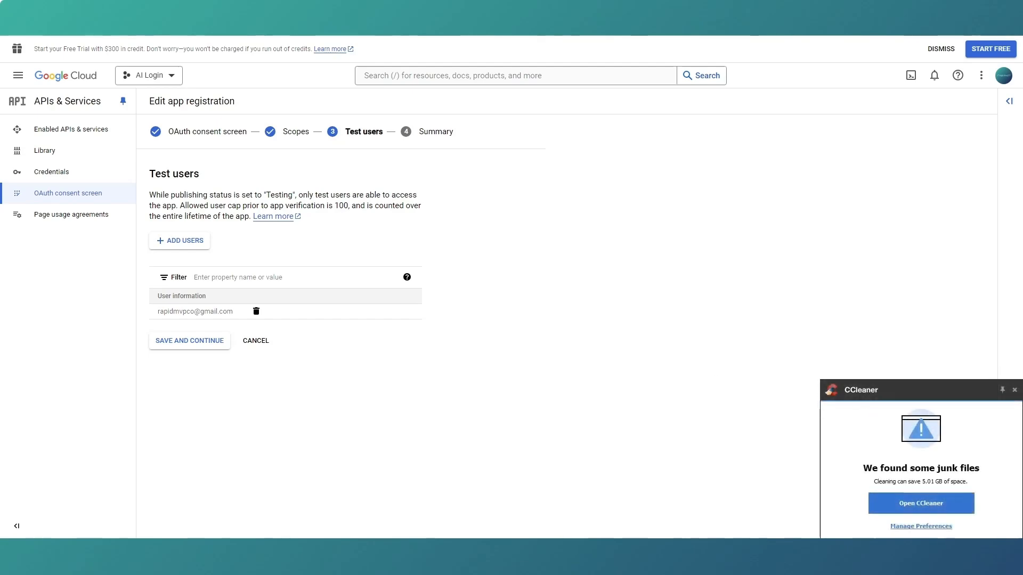
pyautogui.click(1015, 390)
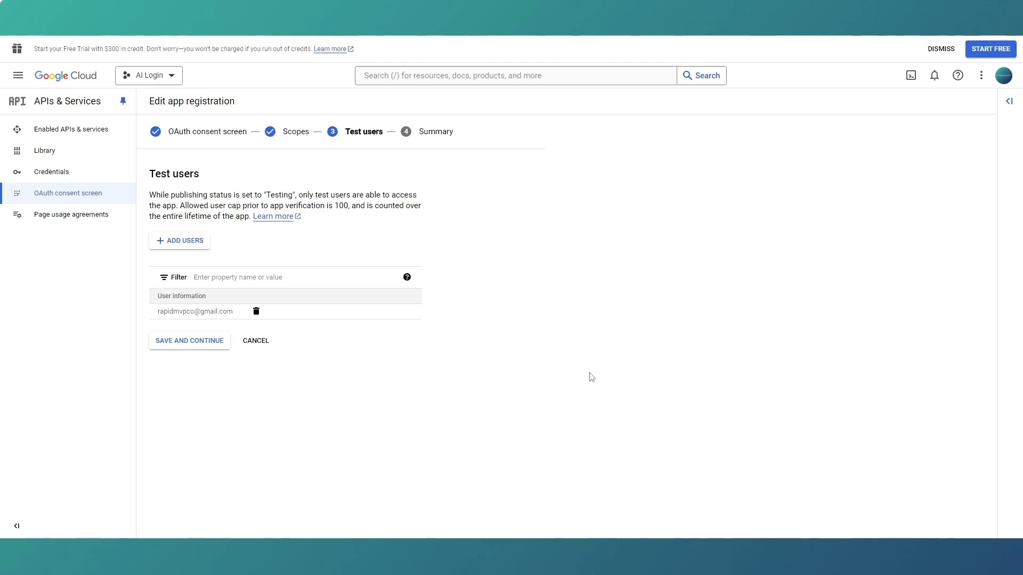
pyautogui.click(174, 346)
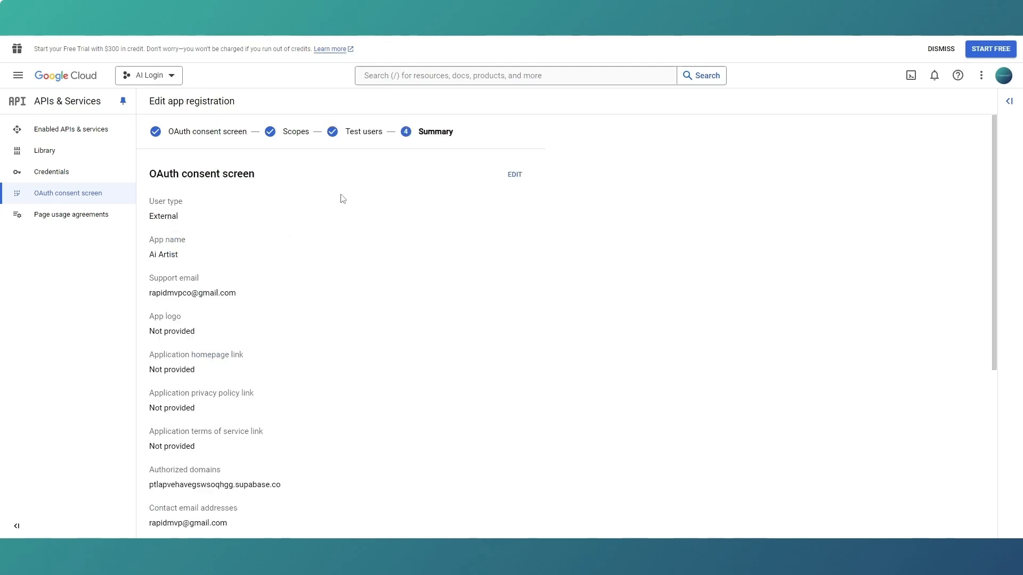
# Review the app registration summary, including authorized domain, scopes and test users, and return to the OAuth consent screen dashboard.
pyautogui.scroll(-2, 342, 199)
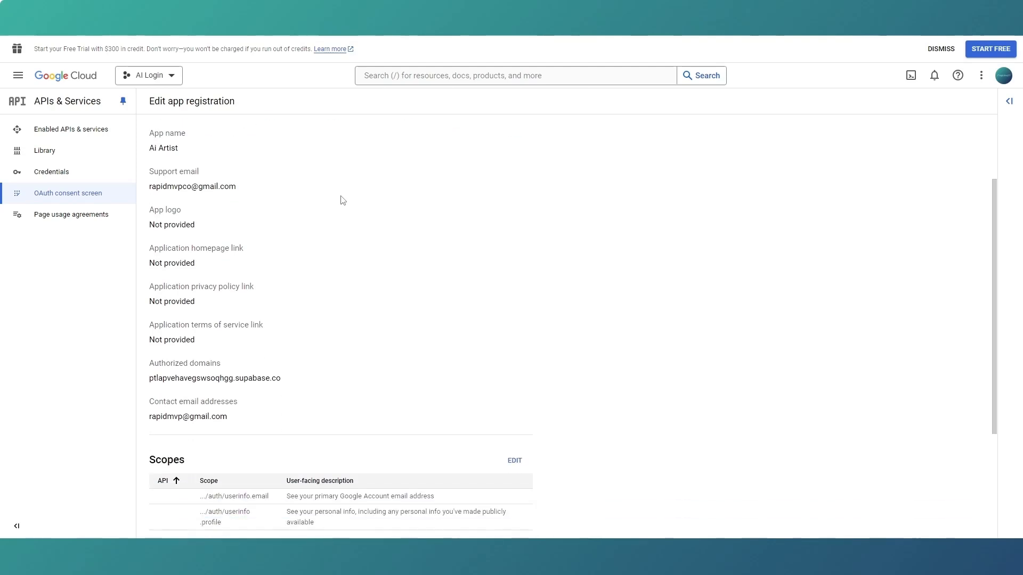
pyautogui.scroll(1, 341, 197)
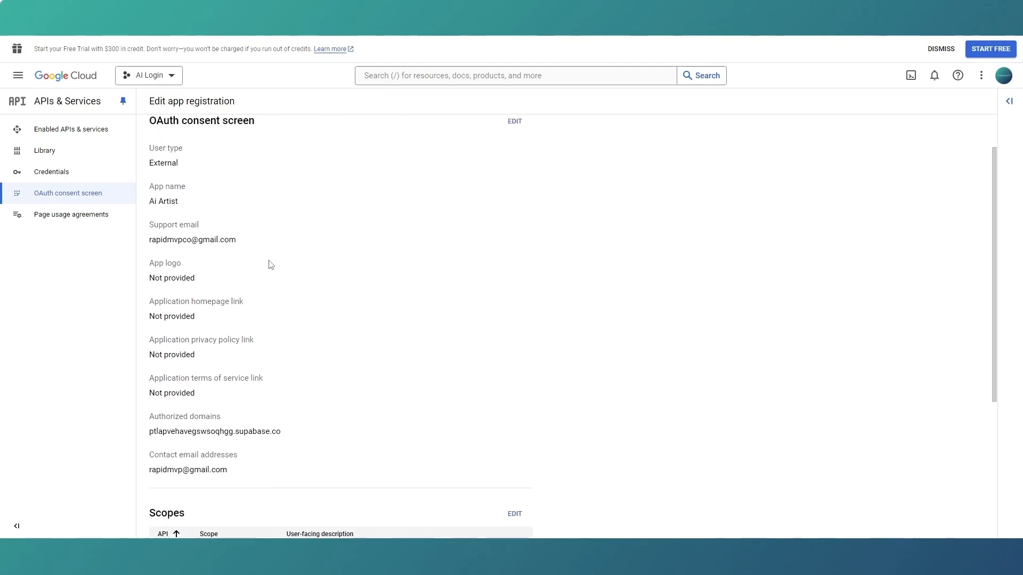
pyautogui.scroll(-1, 278, 357)
pyautogui.scroll(-4, 280, 361)
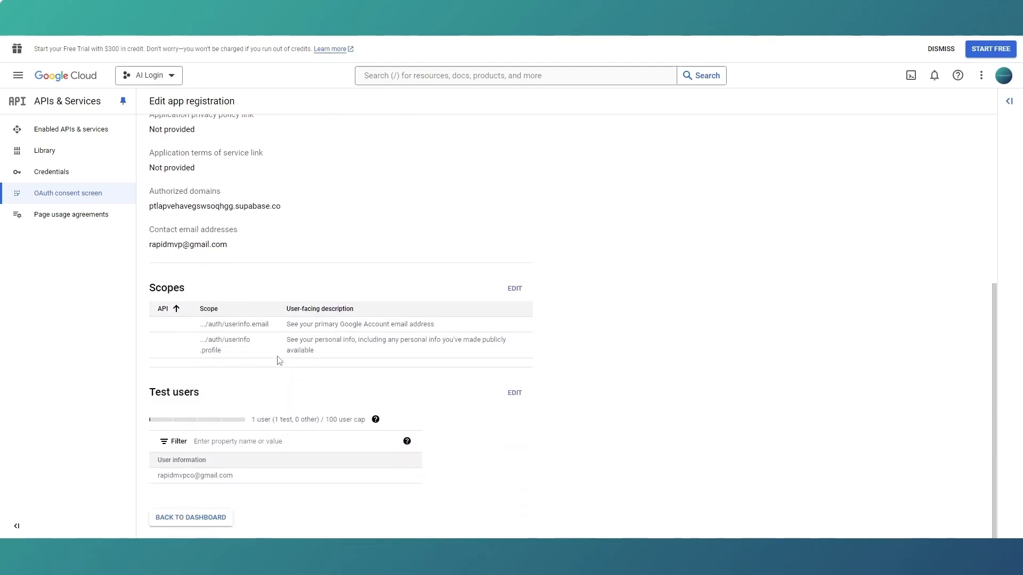
pyautogui.click(209, 527)
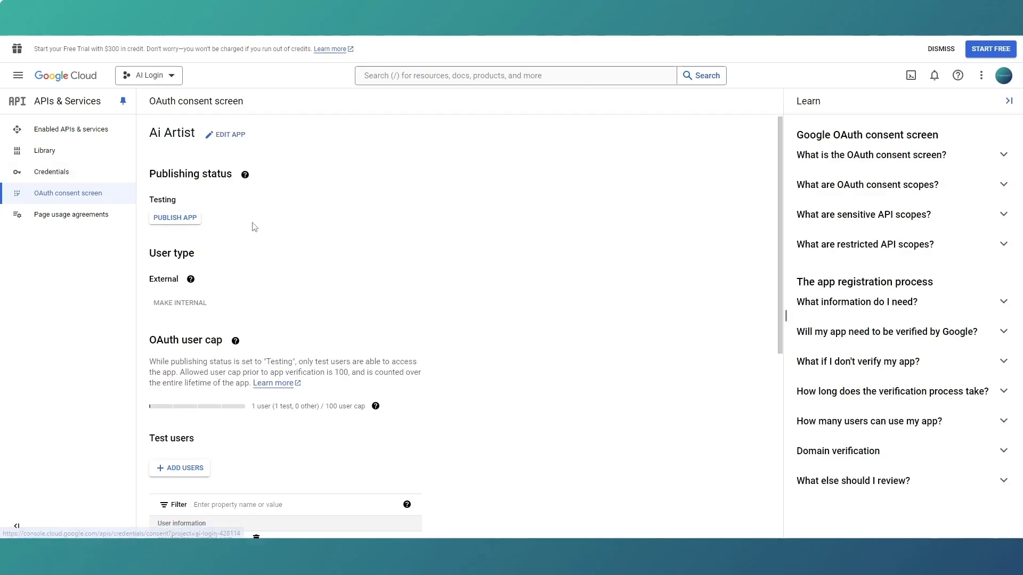
pyautogui.scroll(-3, 253, 226)
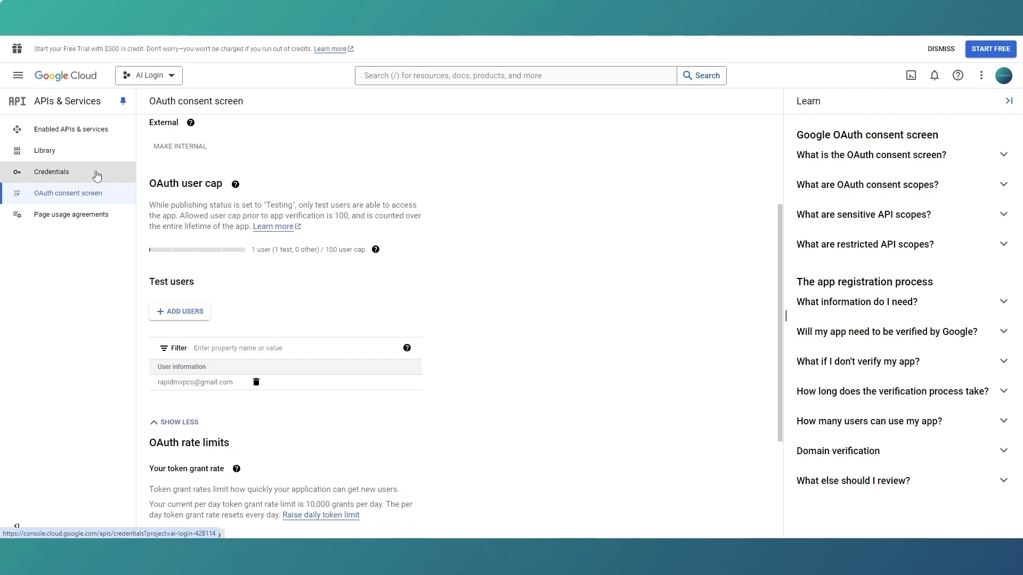
# Start creating an OAuth client ID in the Credentials of APIs & Services with the application type Web application.
pyautogui.click(18, 75)
pyautogui.moveTo(68, 192)
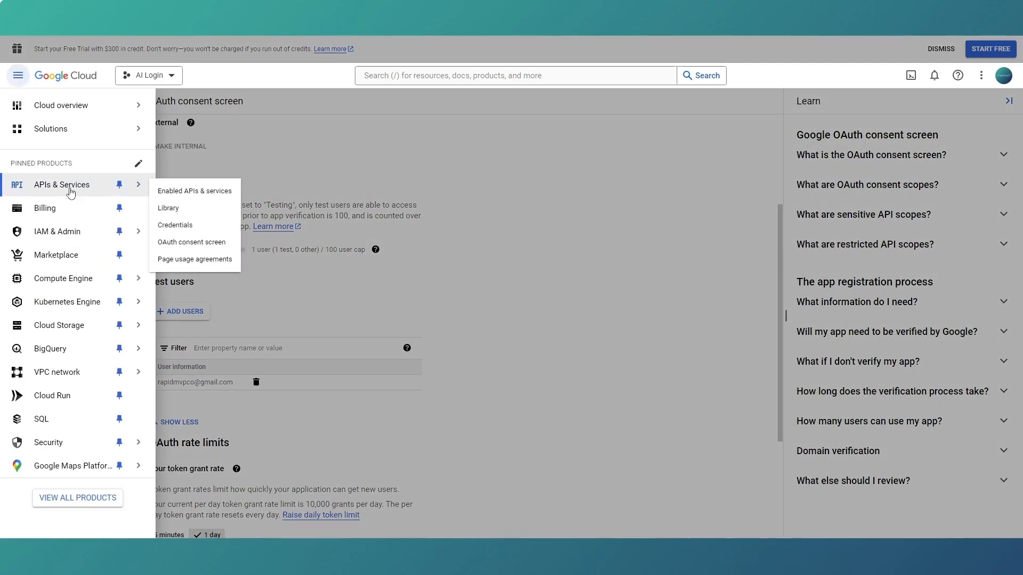
pyautogui.click(185, 227)
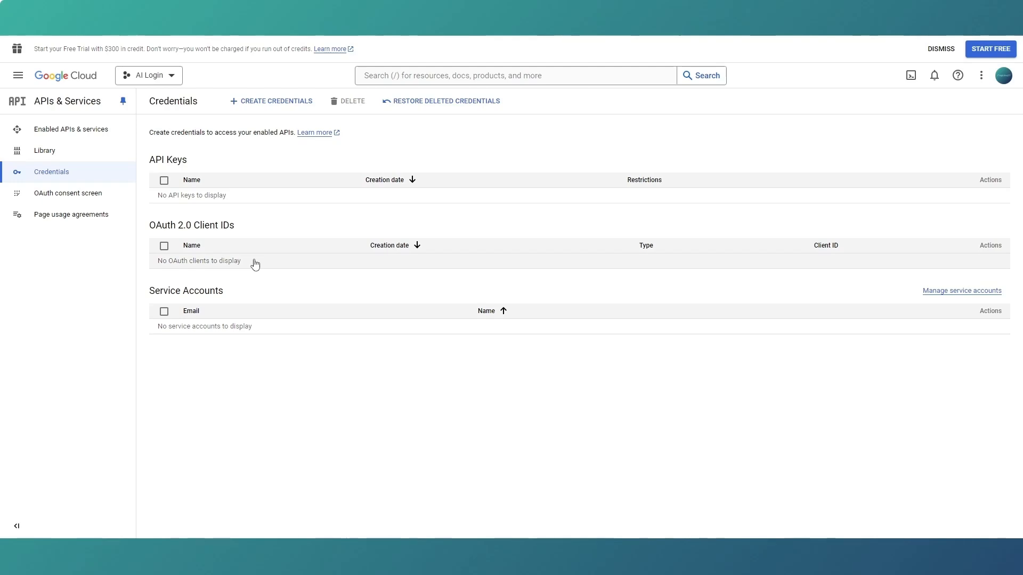
pyautogui.click(273, 106)
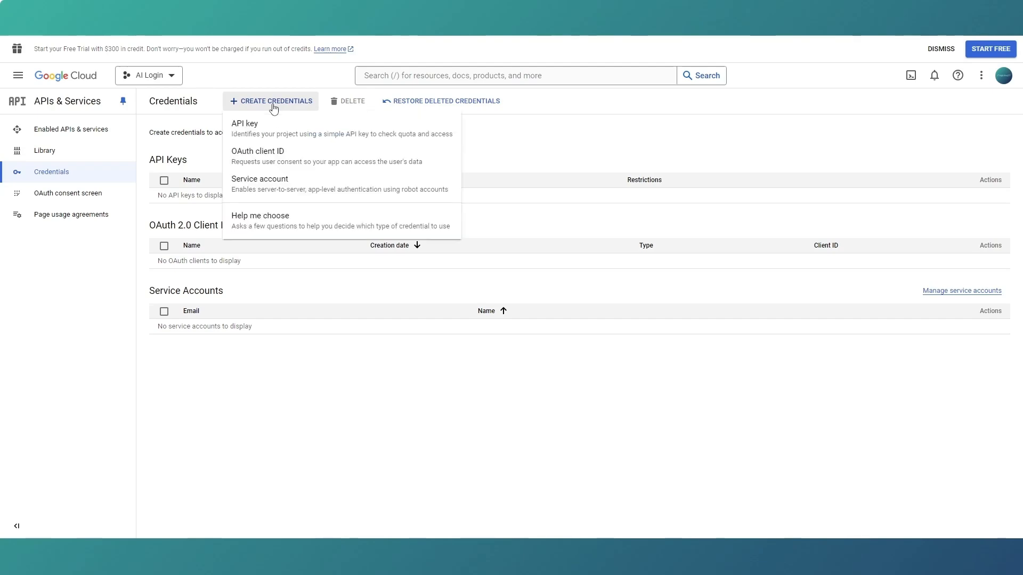
pyautogui.click(278, 158)
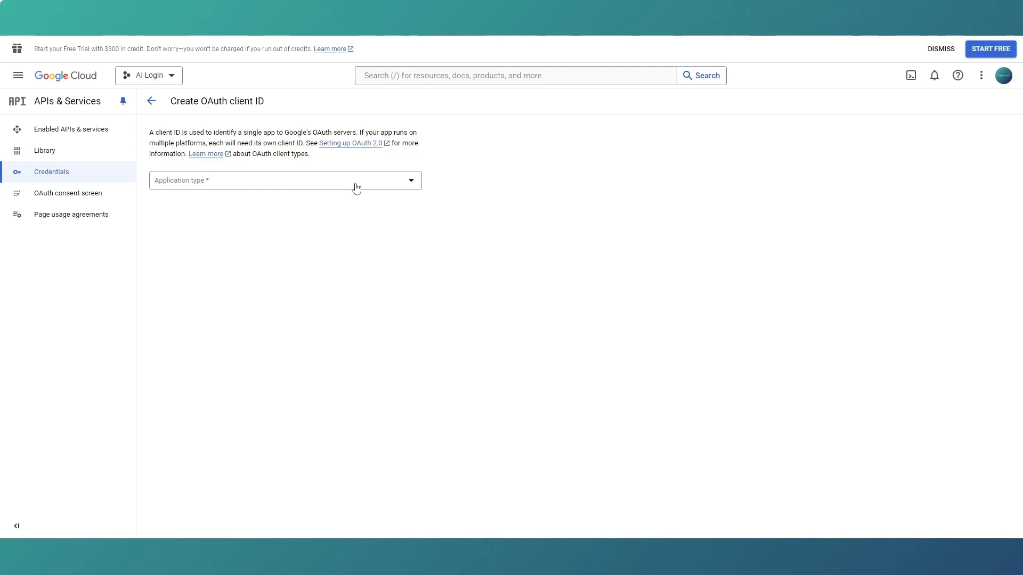
pyautogui.click(357, 188)
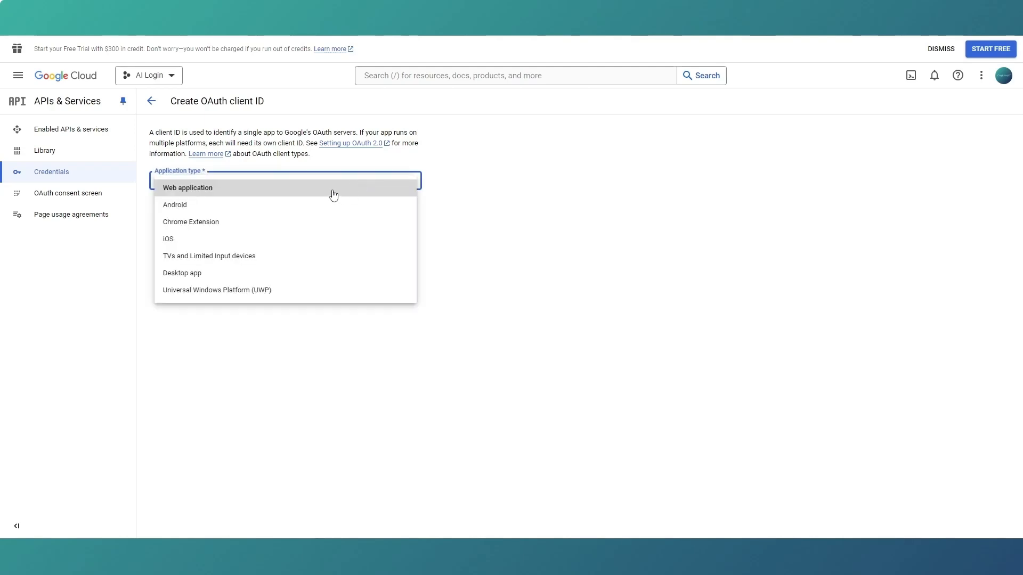
pyautogui.click(334, 195)
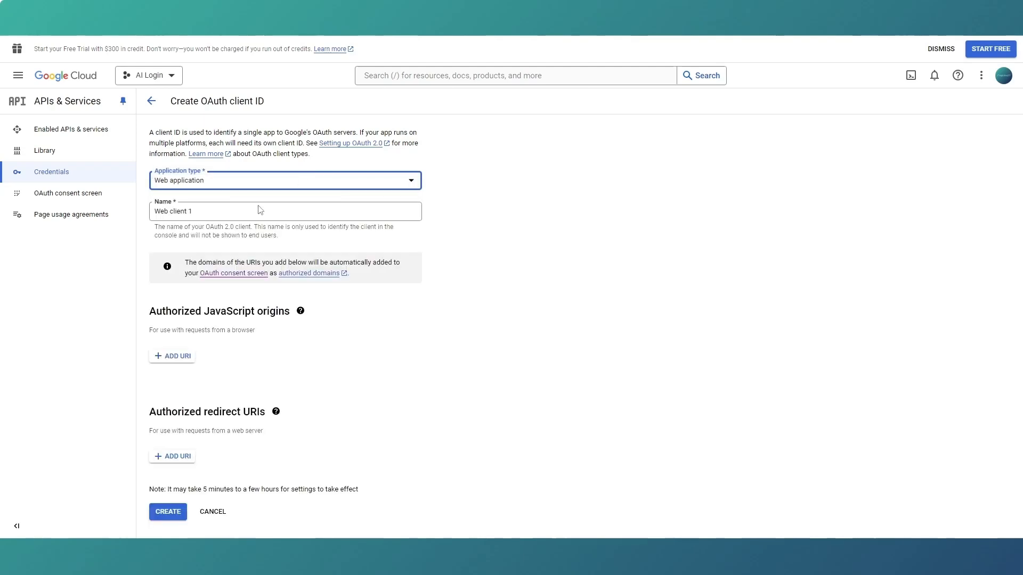
# Name the web application OAuth client Artist Web.
pyautogui.moveTo(230, 210); pyautogui.dragTo(150, 214)
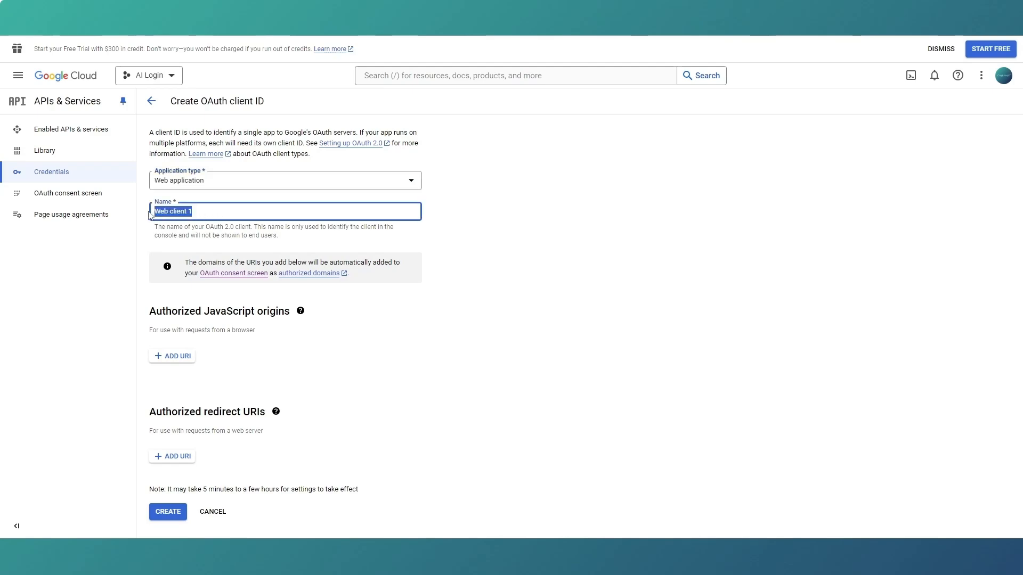
pyautogui.write('Artist ')
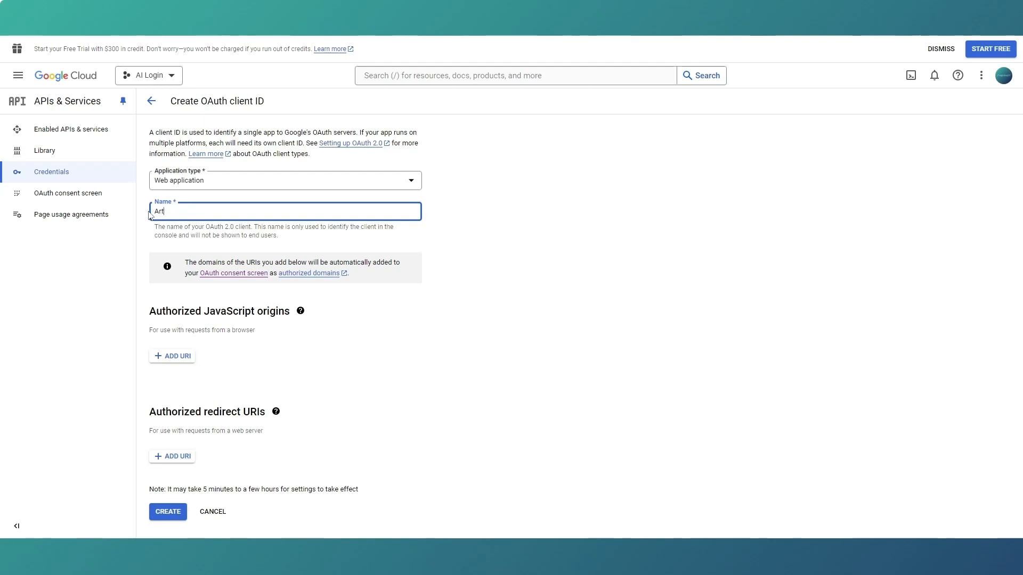
pyautogui.write('Web')
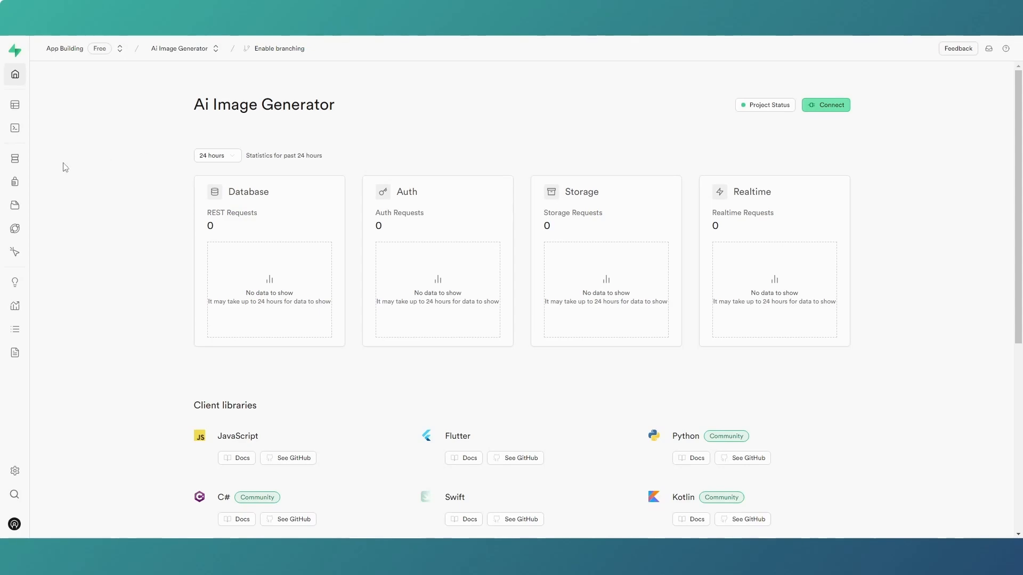
# Switch to the Ai Image Generator project in Supabase, open its authentication providers and look over the list and the Email provider's settings.
pyautogui.moveTo(33, 166)
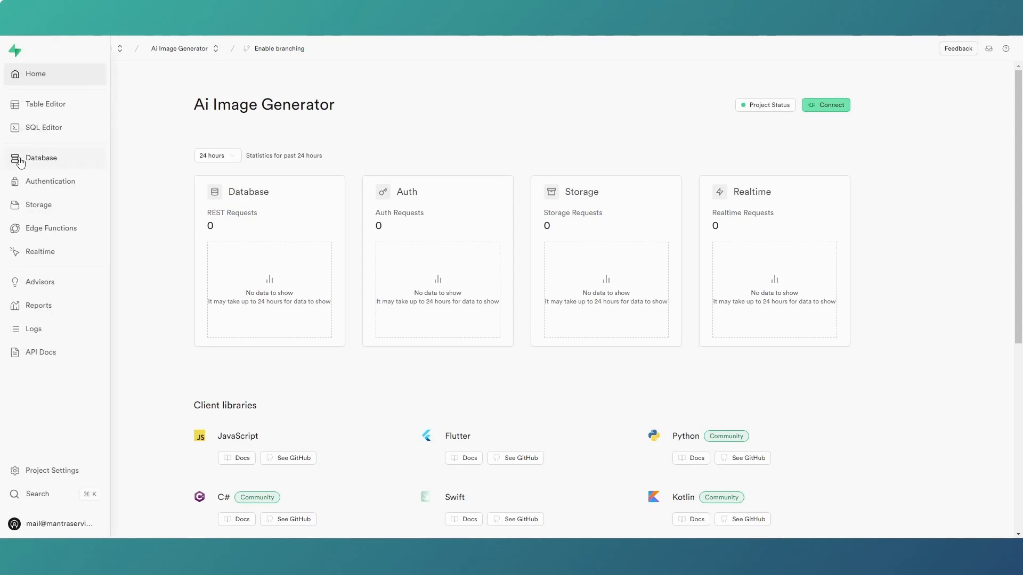
pyautogui.click(54, 188)
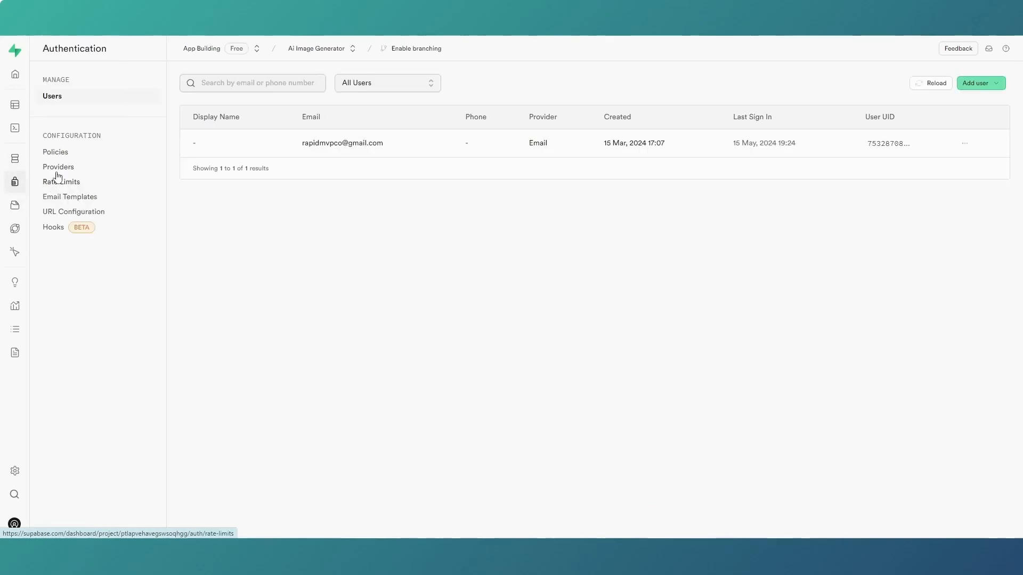
pyautogui.click(63, 170)
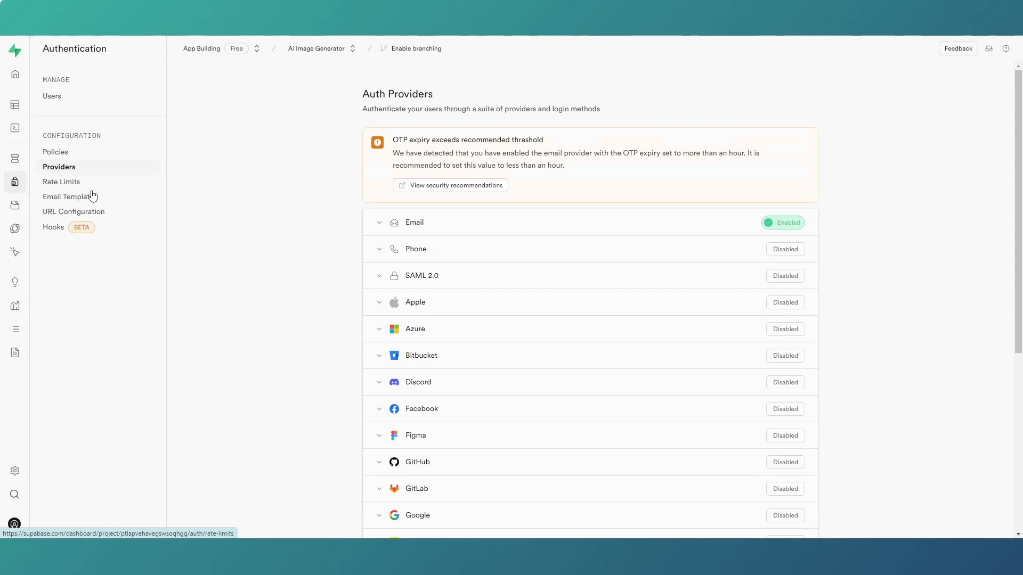
pyautogui.scroll(-5, 554, 251)
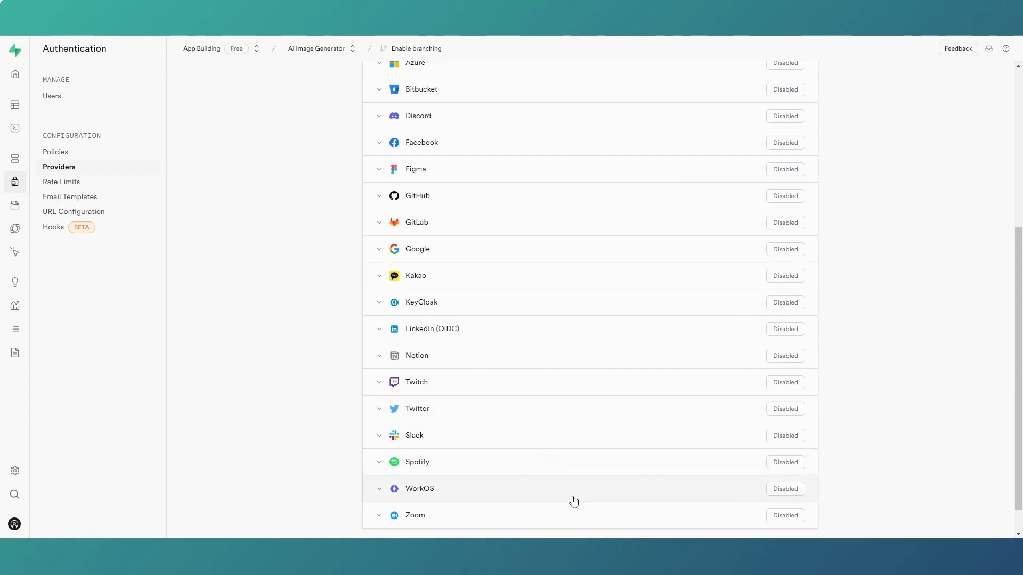
pyautogui.scroll(5, 569, 467)
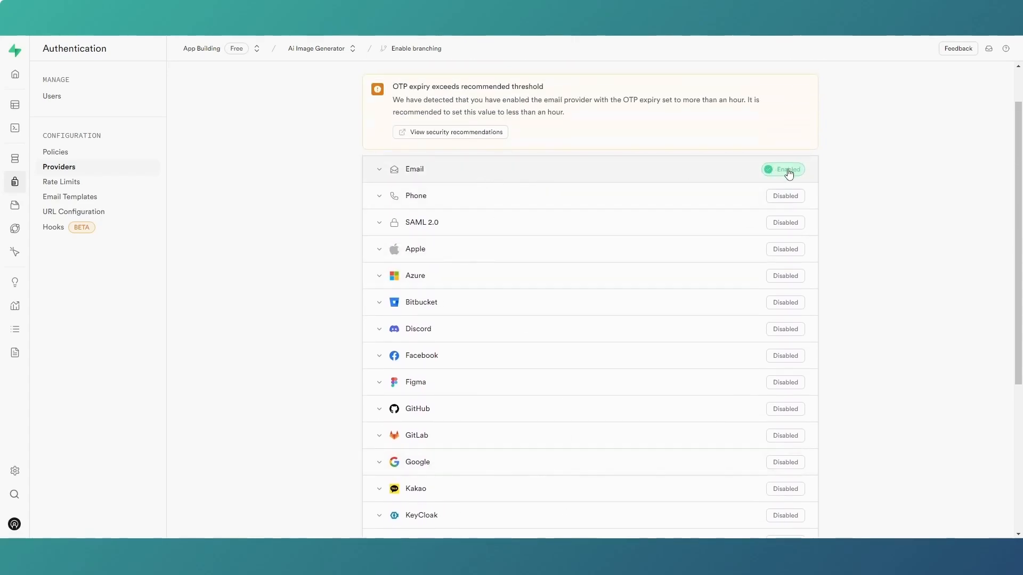
pyautogui.click(379, 174)
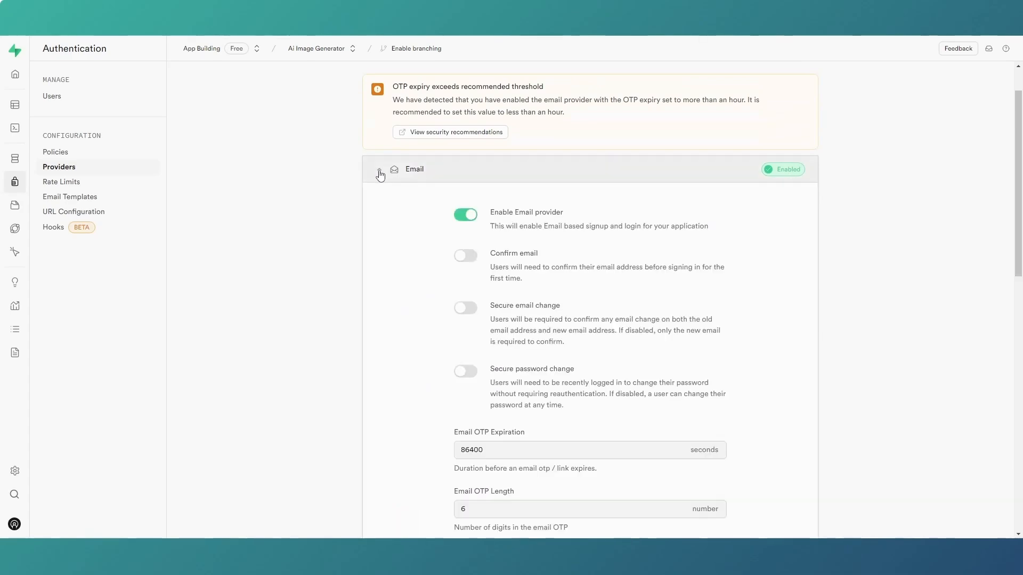
pyautogui.click(379, 173)
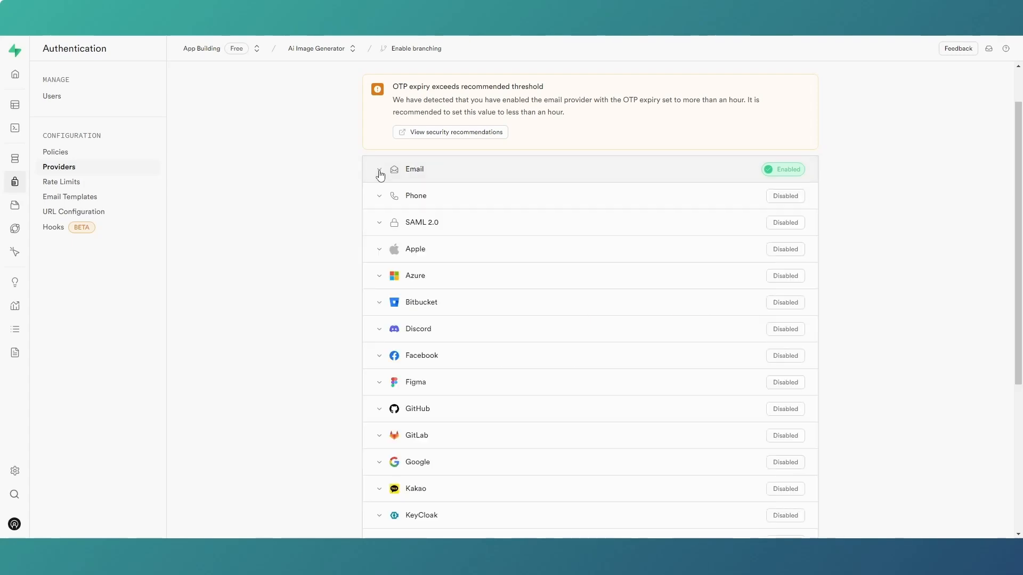
# Expand the Google provider's settings and copy its OAuth callback URL.
pyautogui.scroll(-2, 384, 178)
pyautogui.scroll(-1, 386, 182)
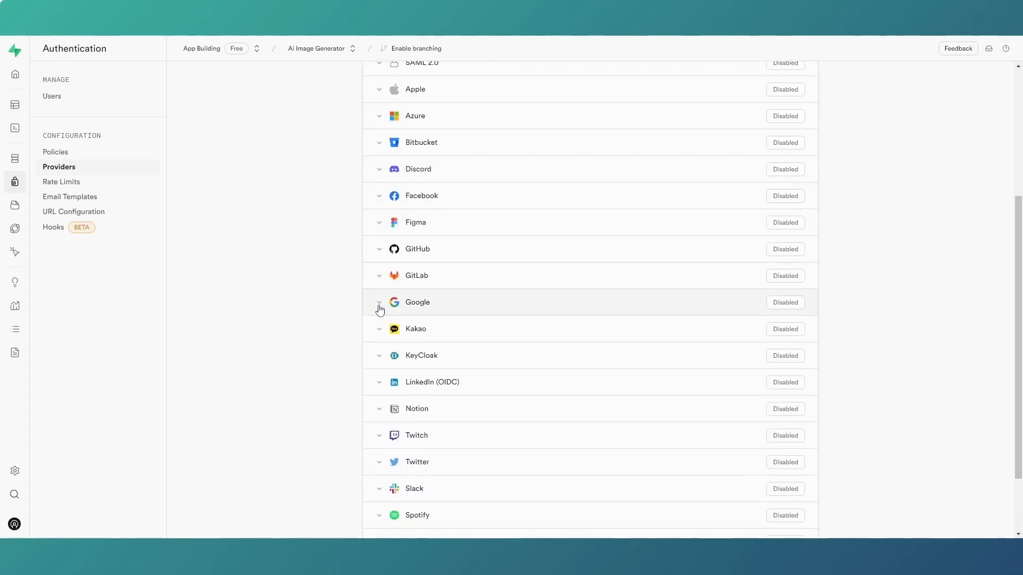
pyautogui.click(379, 306)
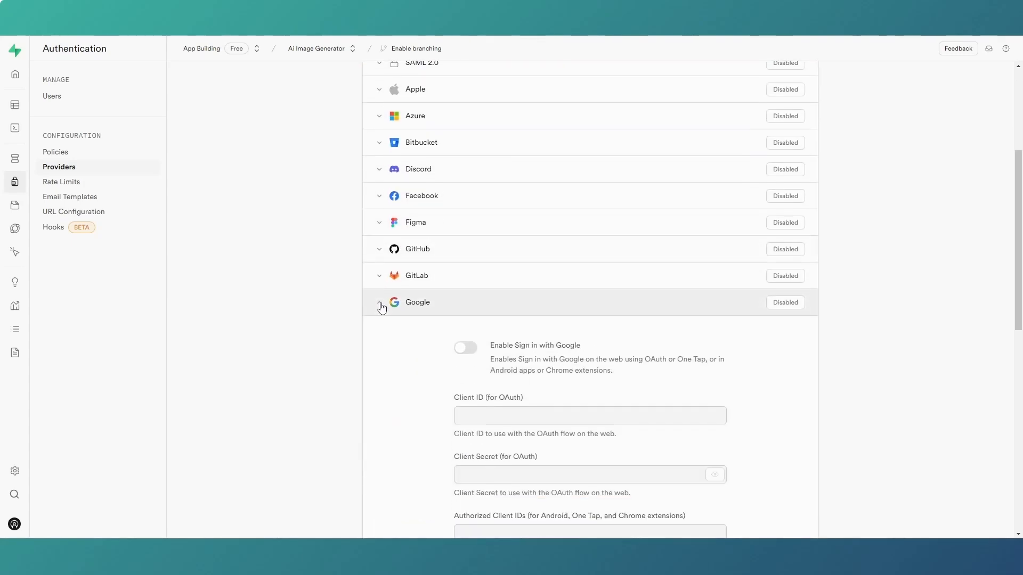
pyautogui.scroll(-4, 383, 303)
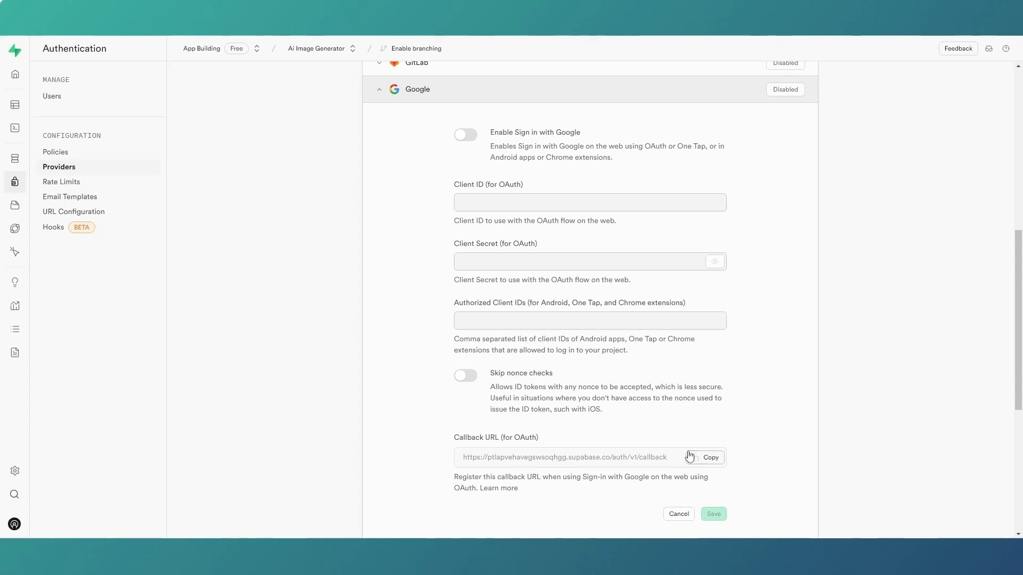
pyautogui.click(711, 462)
# Switch to Google Cloud, enter the copied Supabase callback URL as Artist Web's authorized redirect URI, save the client and close the credentials dialog.
pyautogui.hotkey('alt', 'Tab')
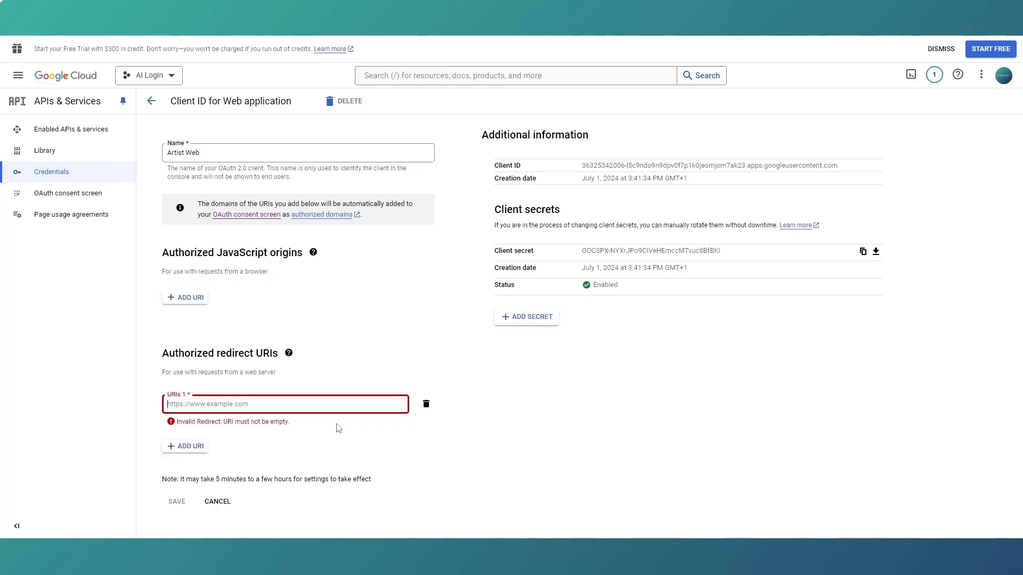
pyautogui.click(259, 406)
pyautogui.hotkey('ctrl', 'v')
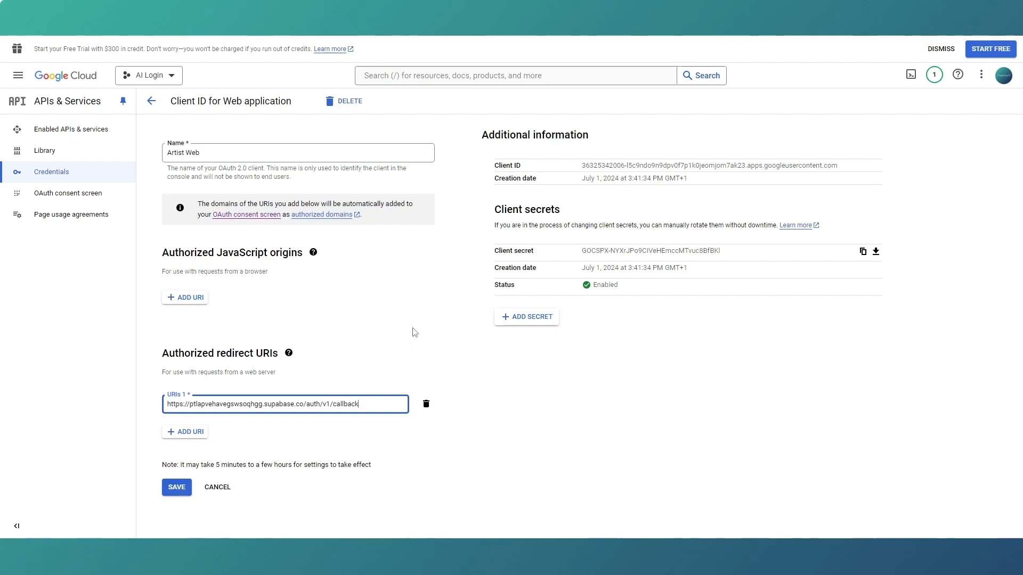
pyautogui.click(176, 487)
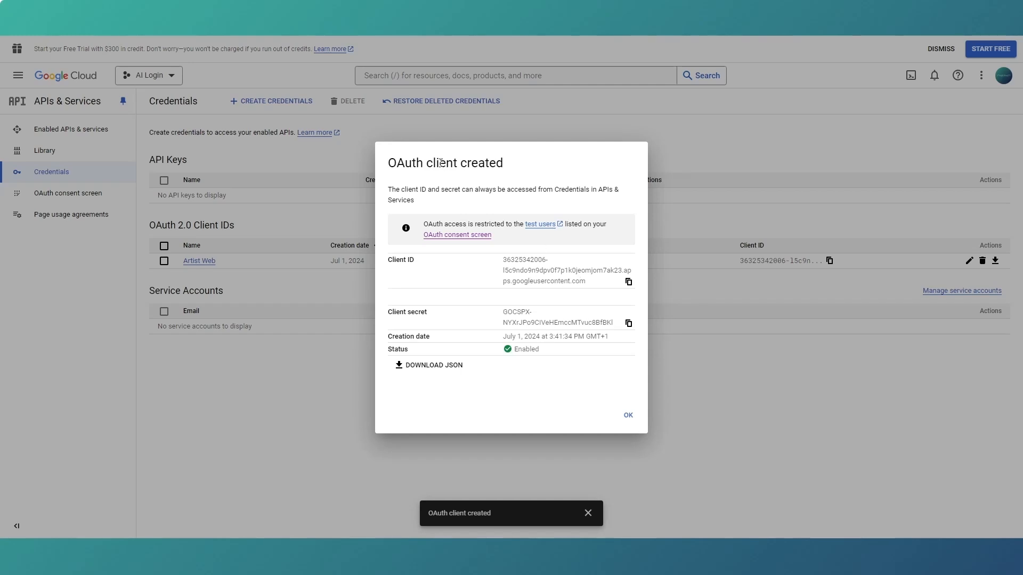
pyautogui.click(628, 416)
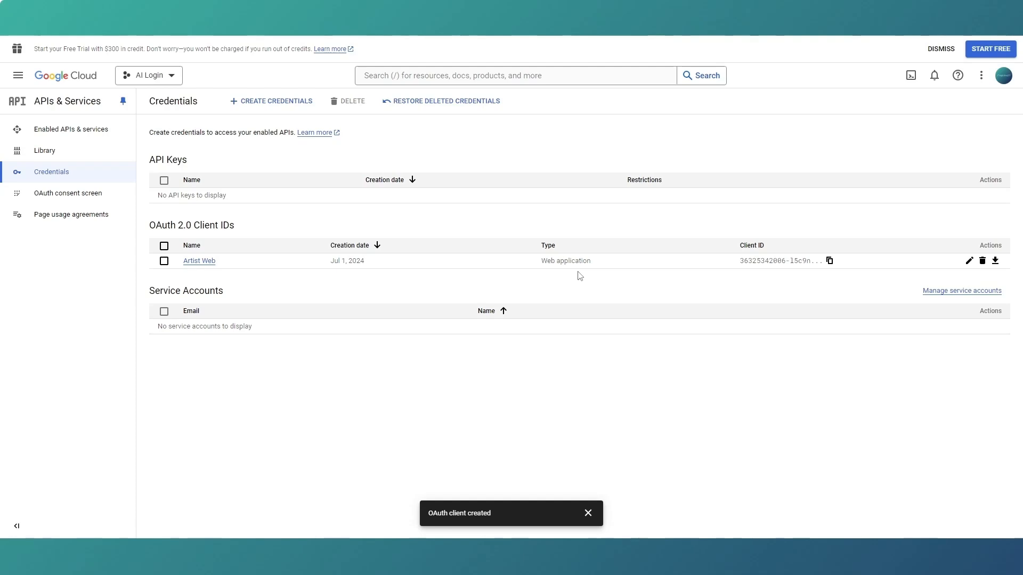
# Start creating another OAuth client ID with the application type Android.
pyautogui.click(275, 104)
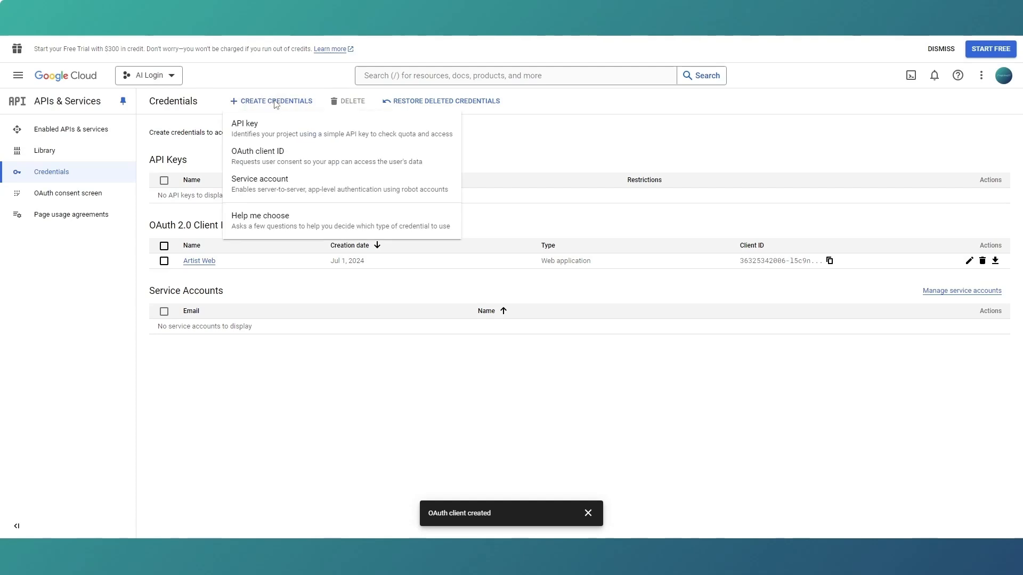
pyautogui.click(278, 159)
pyautogui.click(309, 188)
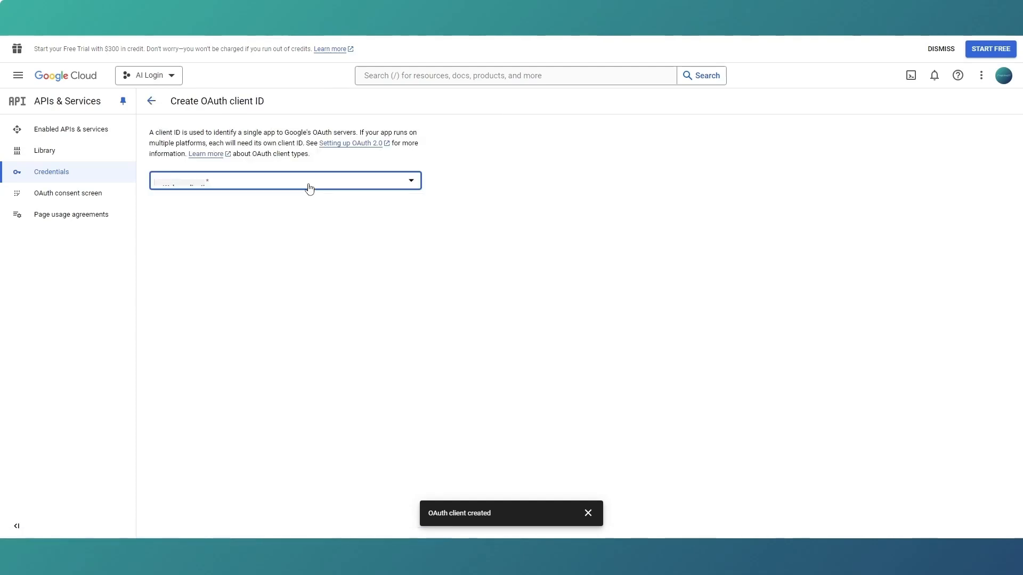
pyautogui.click(252, 208)
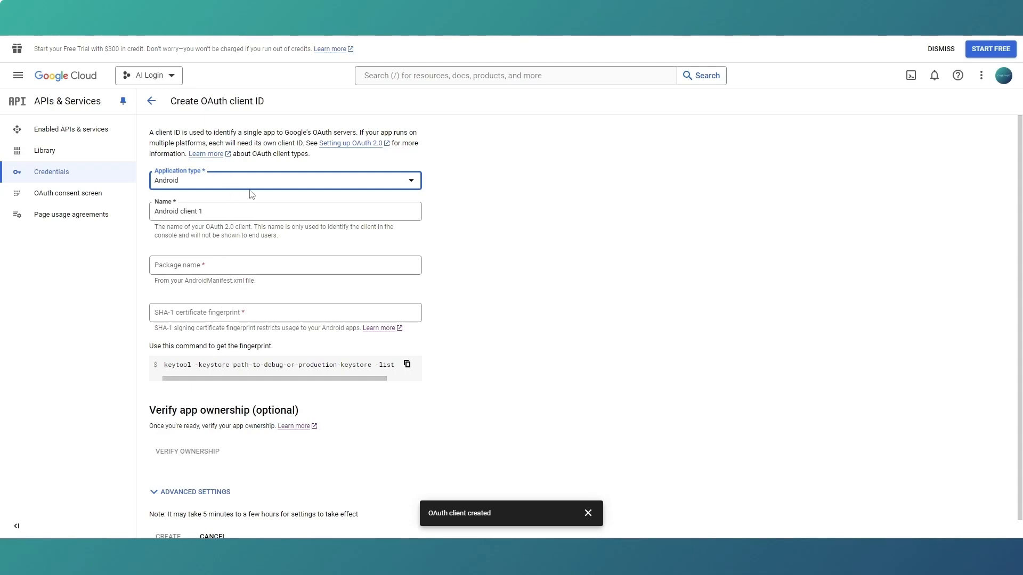
# Name the Android OAuth client Ai Android.
pyautogui.moveTo(229, 211); pyautogui.dragTo(152, 212)
pyautogui.write('Ai ')
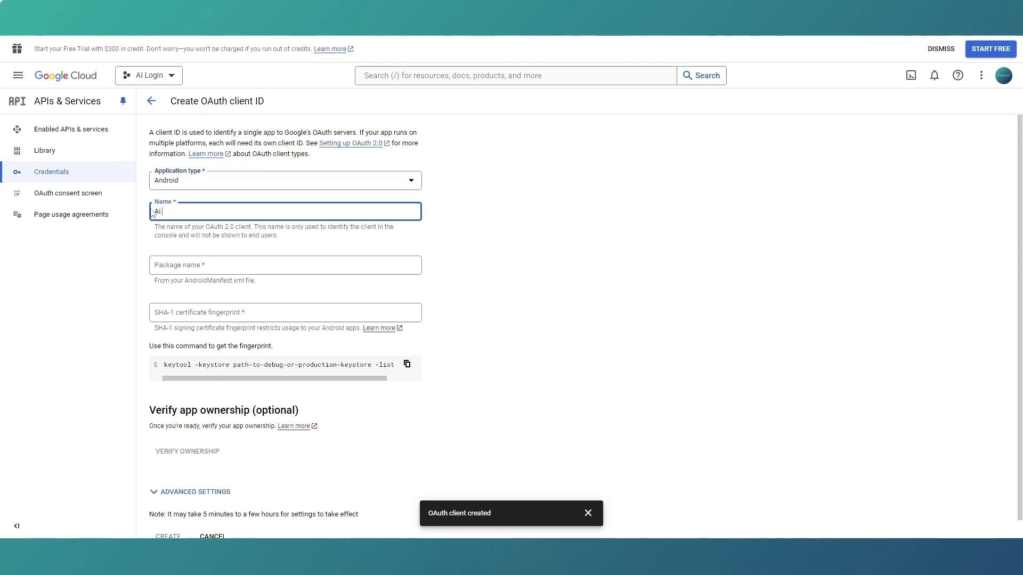
pyautogui.write('Androind')
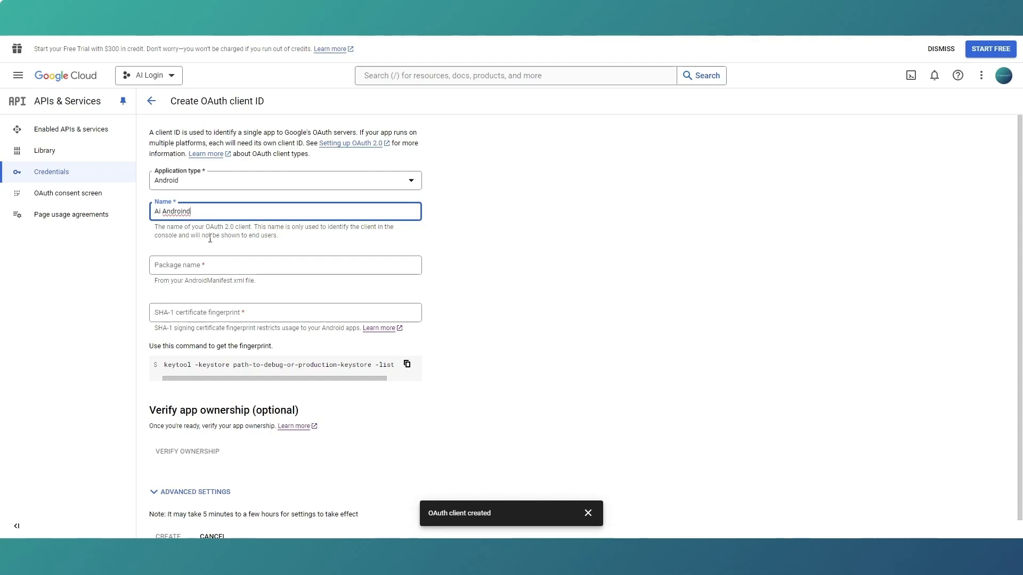
pyautogui.press('BackSpace')
pyautogui.press('BackSpace')
pyautogui.click(616, 282)
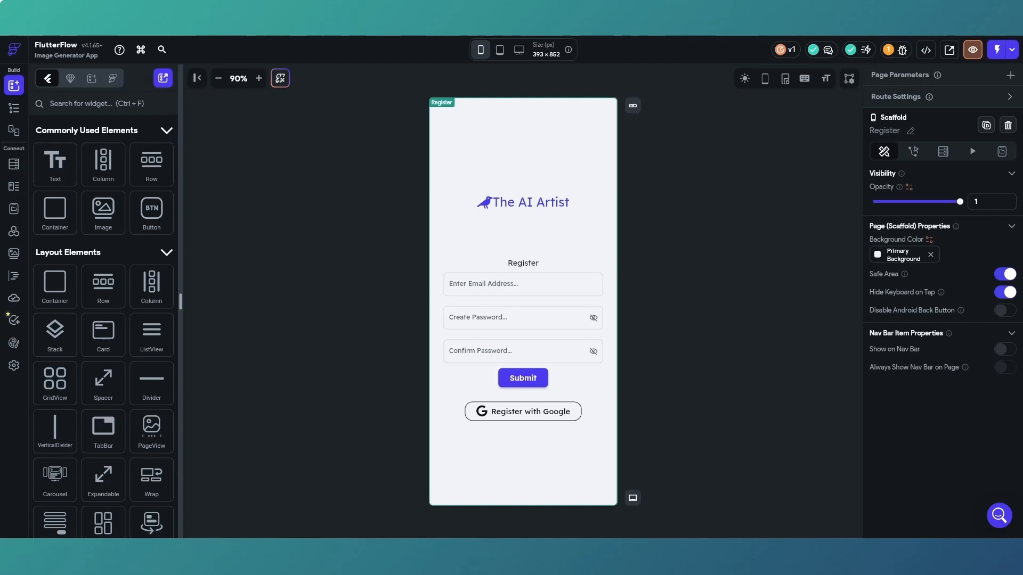
# Copy the package name com.mycompany.imagegeneratorapp from the Image Generator App's details in FlutterFlow and enter it as the Android client's package name in Google Cloud.
pyautogui.click(14, 366)
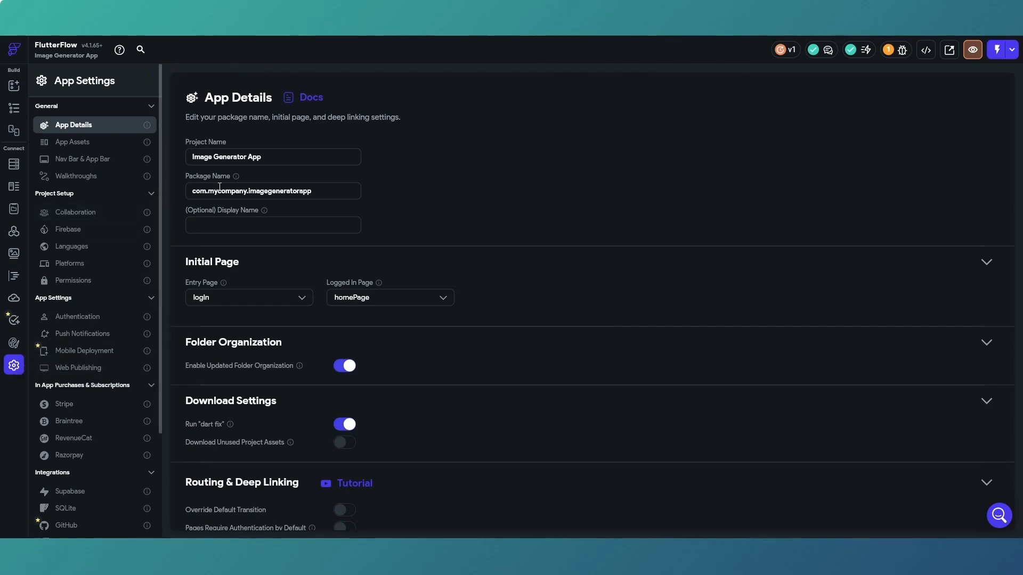
pyautogui.moveTo(237, 180)
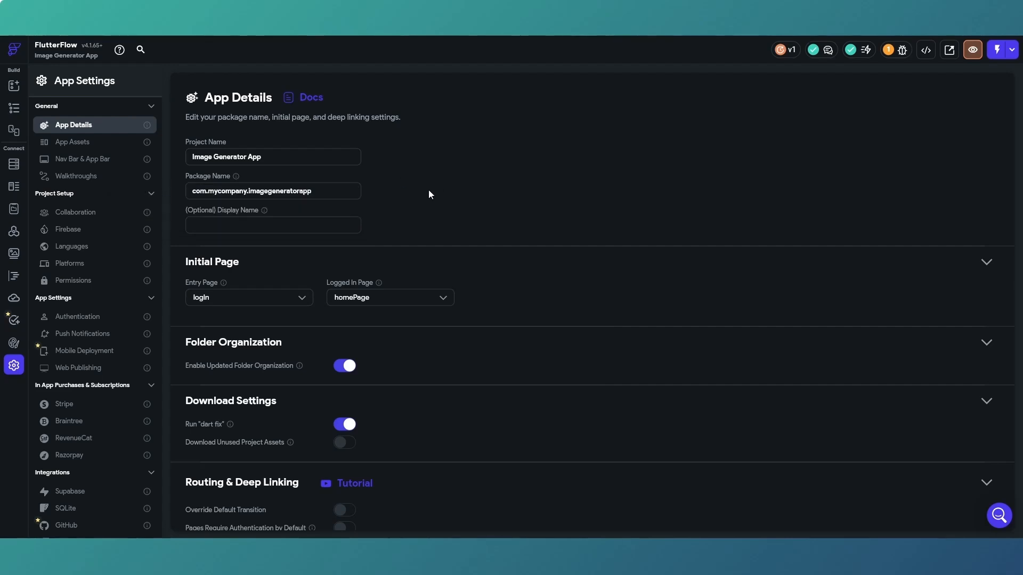
pyautogui.moveTo(322, 192); pyautogui.dragTo(190, 190)
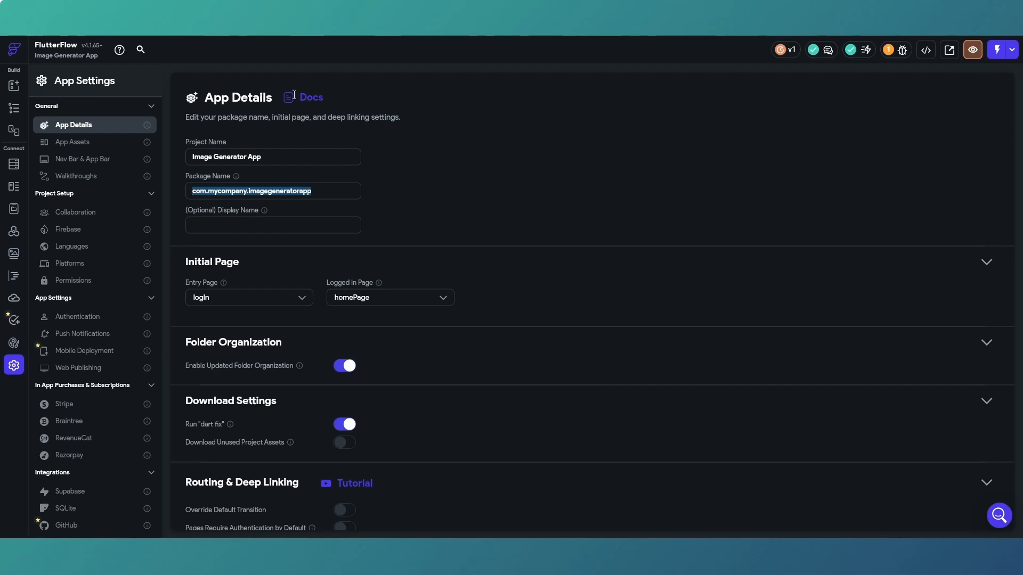
pyautogui.hotkey('ctrl', 'Tab')
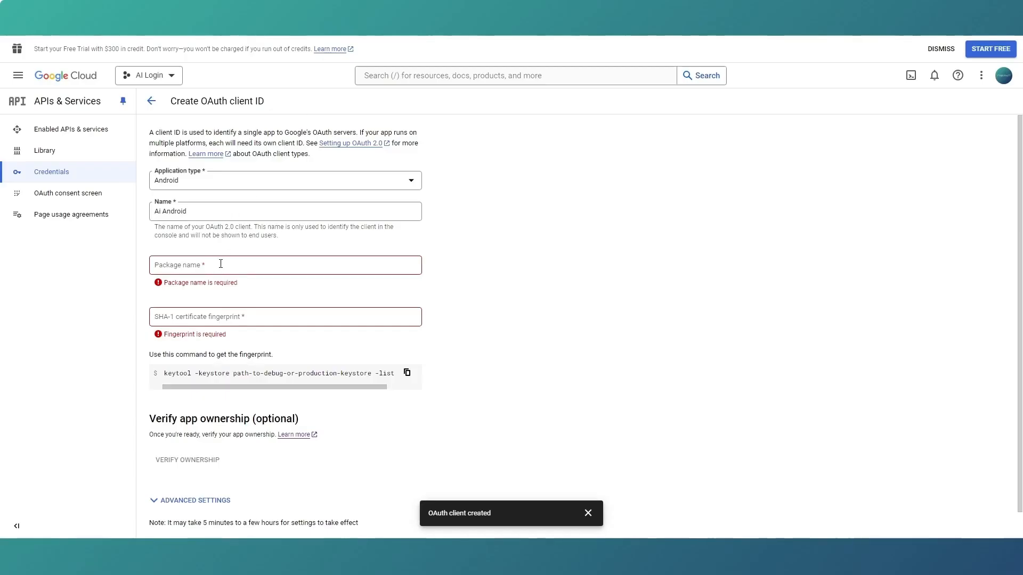
pyautogui.click(221, 264)
pyautogui.hotkey('ctrl', 'v')
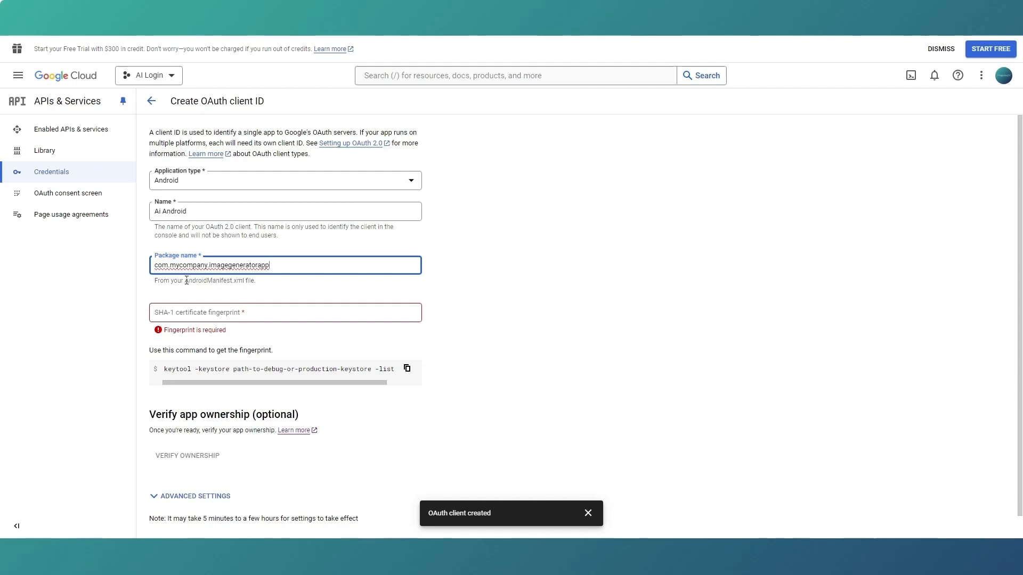
pyautogui.moveTo(187, 280); pyautogui.dragTo(244, 280)
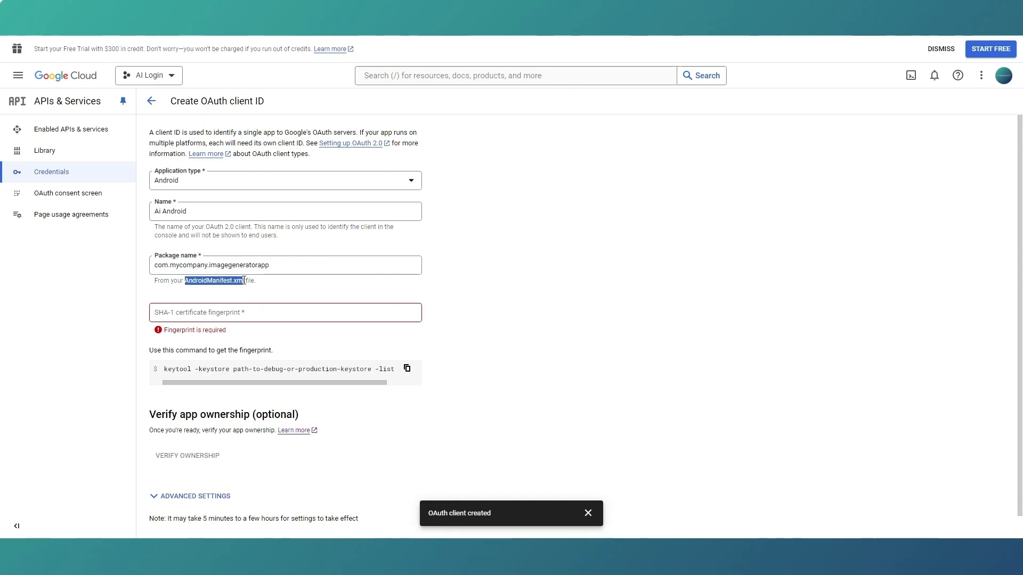
pyautogui.click(268, 299)
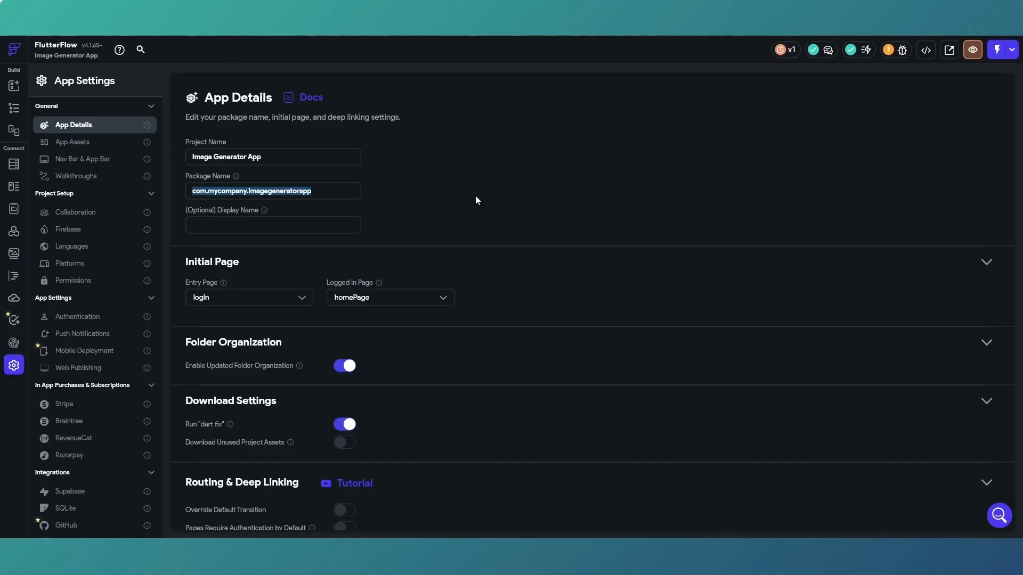
# Switch to FlutterFlow, view the developer options of the Image Generator App and choose to download its APK.
pyautogui.click(476, 200)
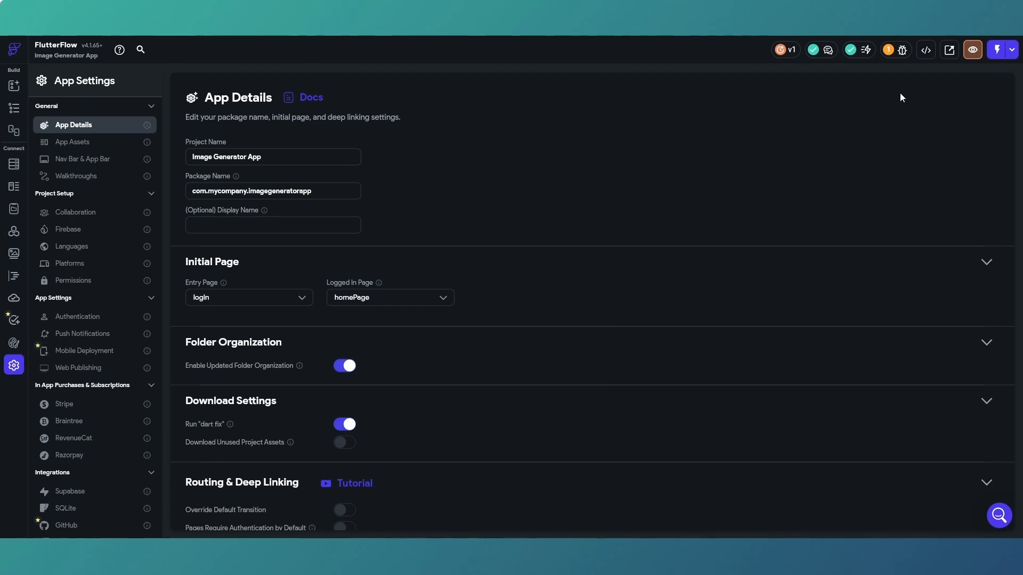
pyautogui.click(932, 57)
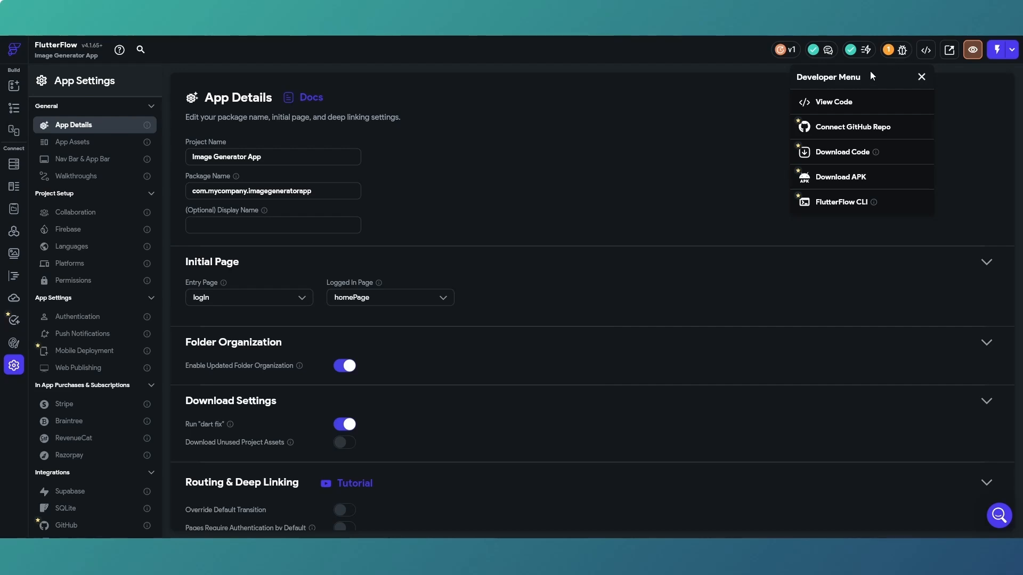
pyautogui.click(619, 207)
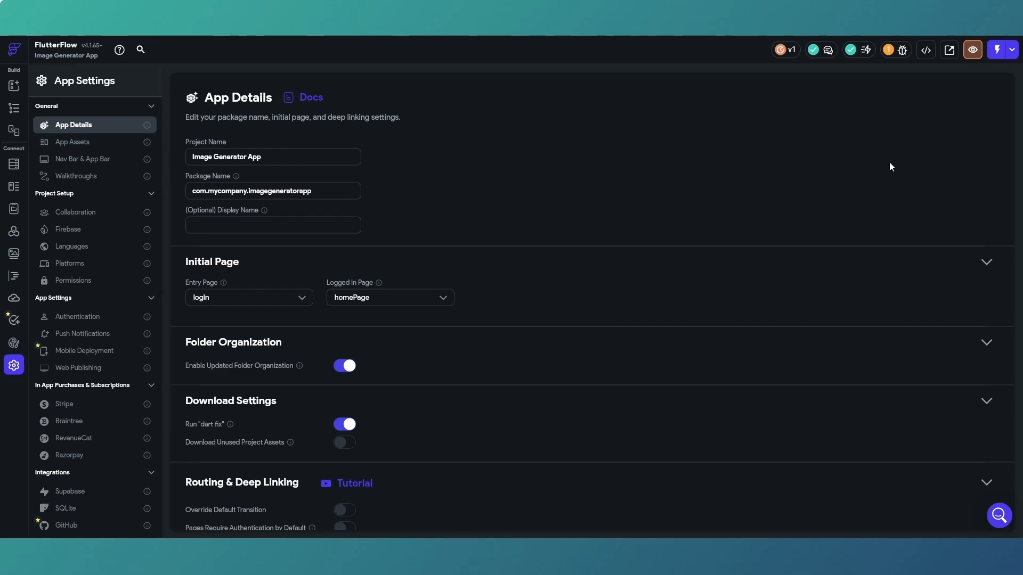
pyautogui.click(926, 50)
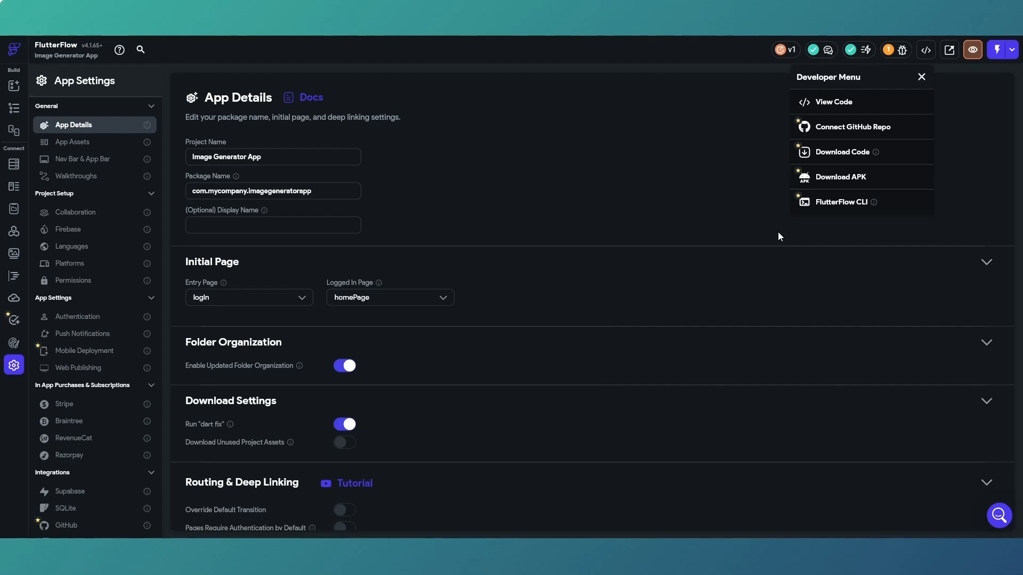
pyautogui.click(841, 178)
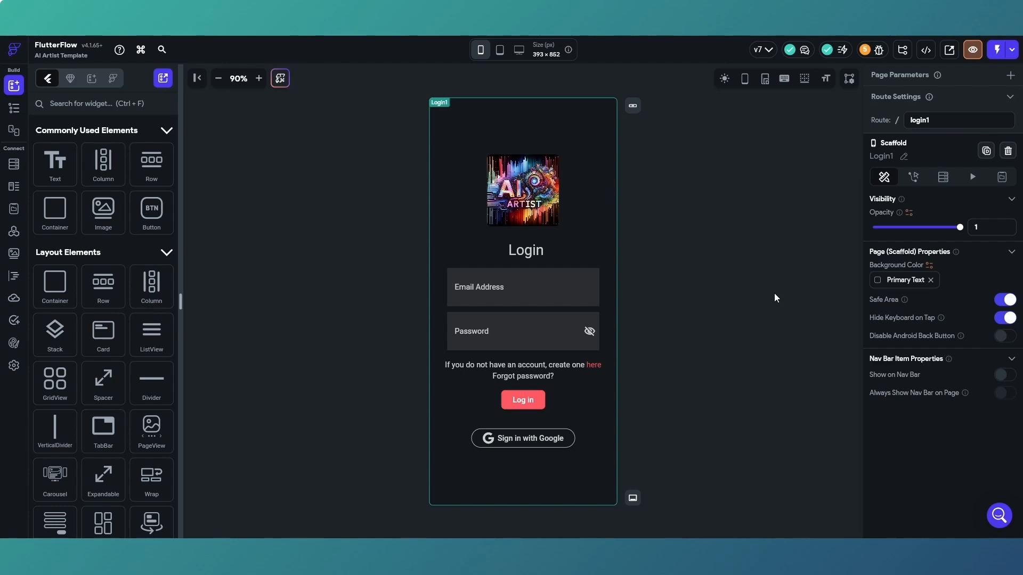
pyautogui.click(925, 50)
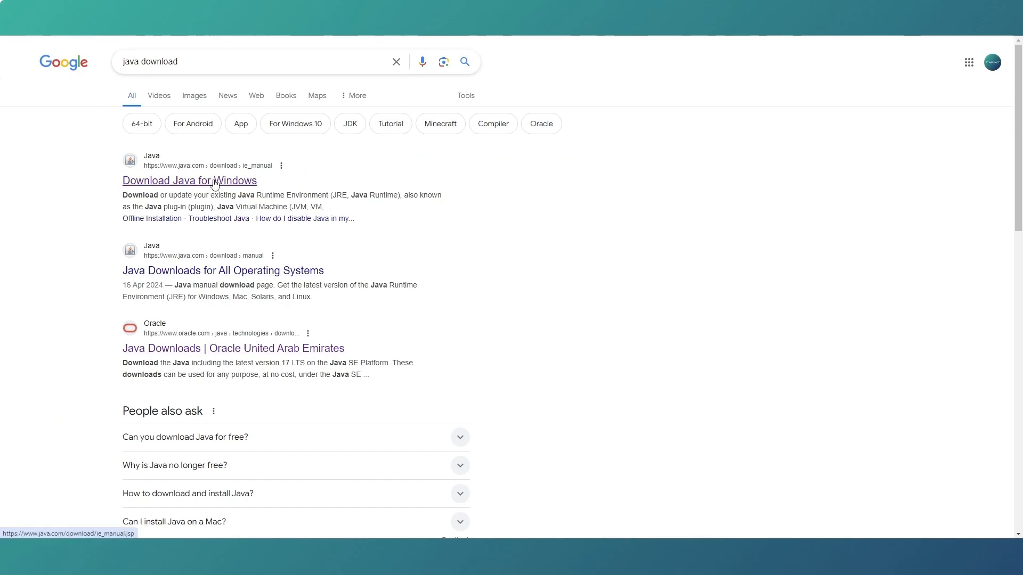
# Open the Download Java for Windows page from the search results and read through its installation instructions.
pyautogui.click(215, 182)
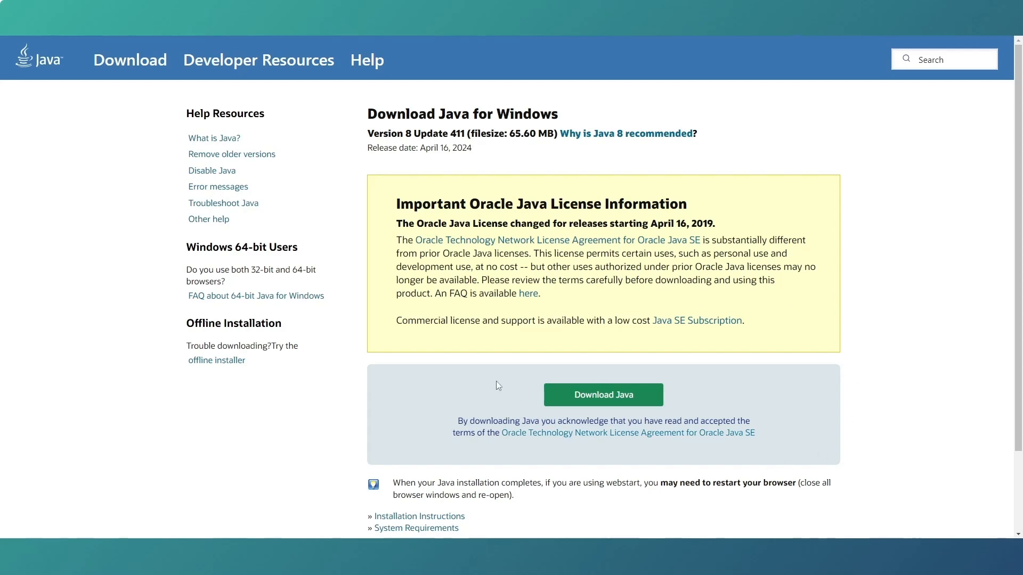
pyautogui.scroll(-1, 479, 458)
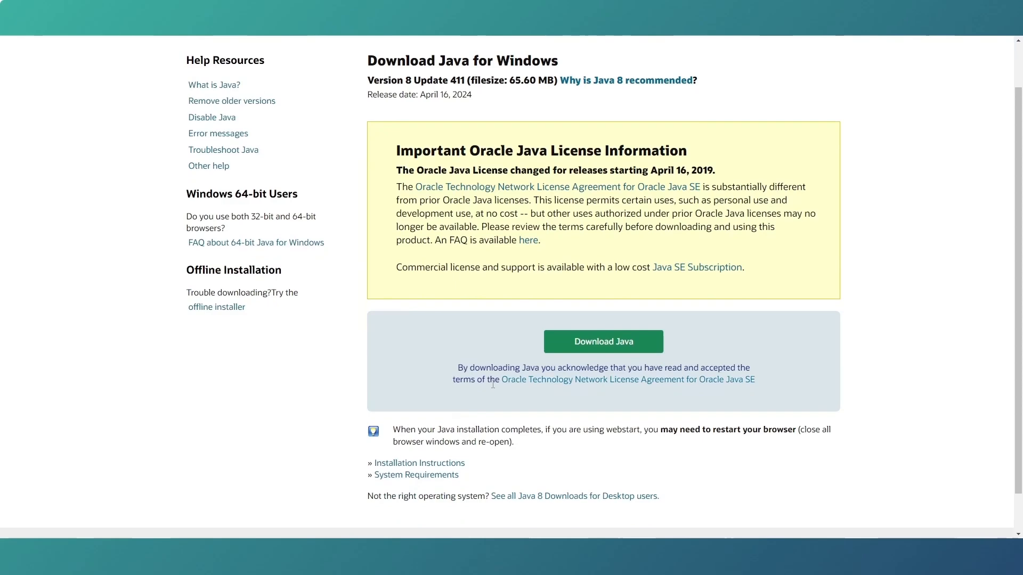
pyautogui.click(457, 463)
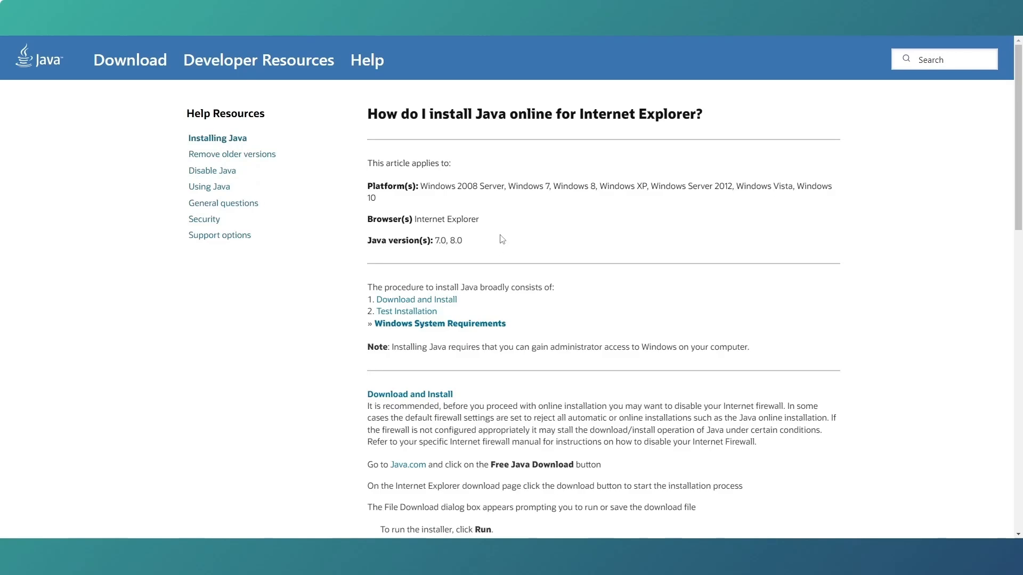
pyautogui.scroll(-5, 565, 218)
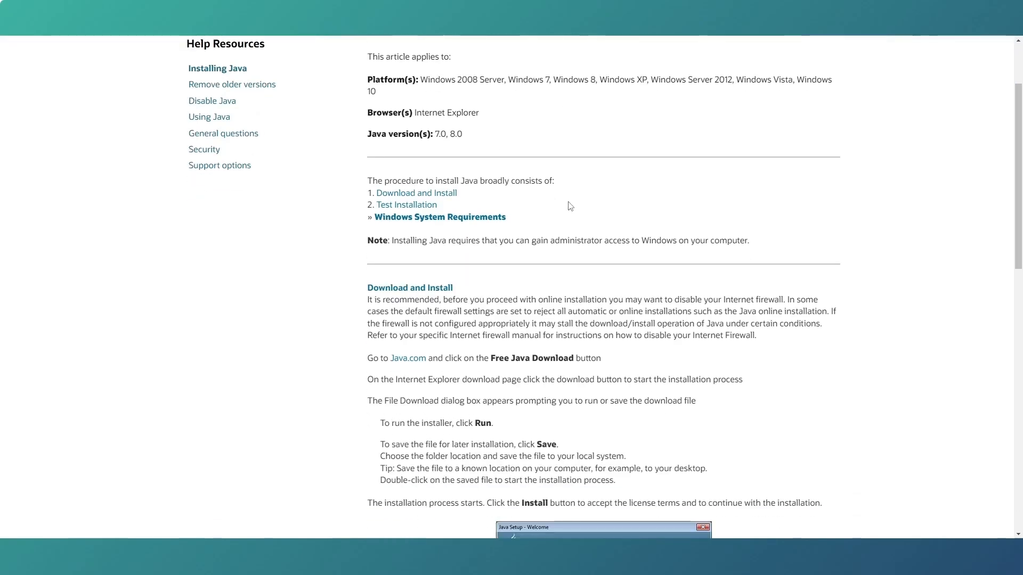
pyautogui.scroll(-2, 563, 223)
pyautogui.scroll(-6, 554, 326)
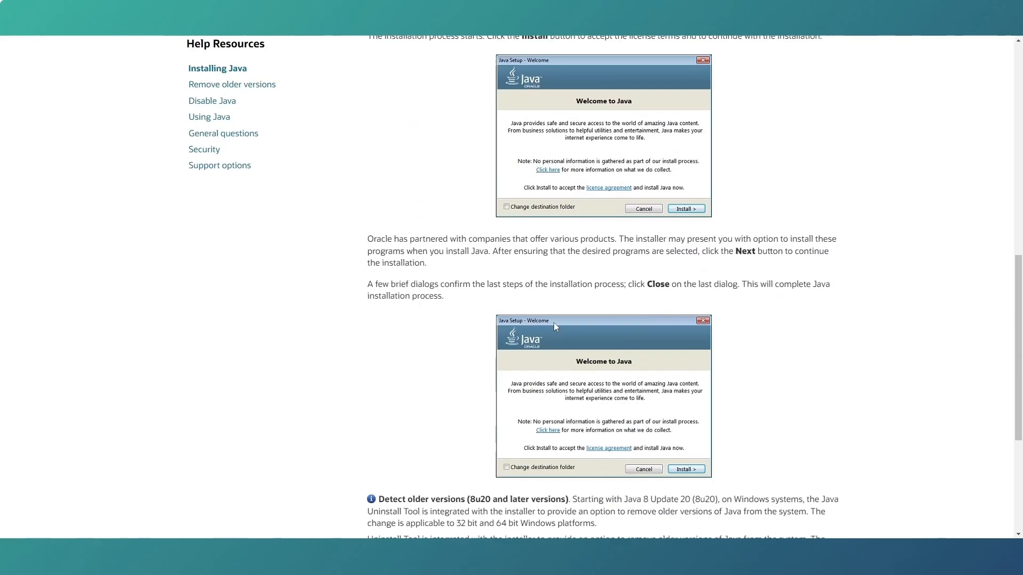
pyautogui.scroll(-1, 554, 326)
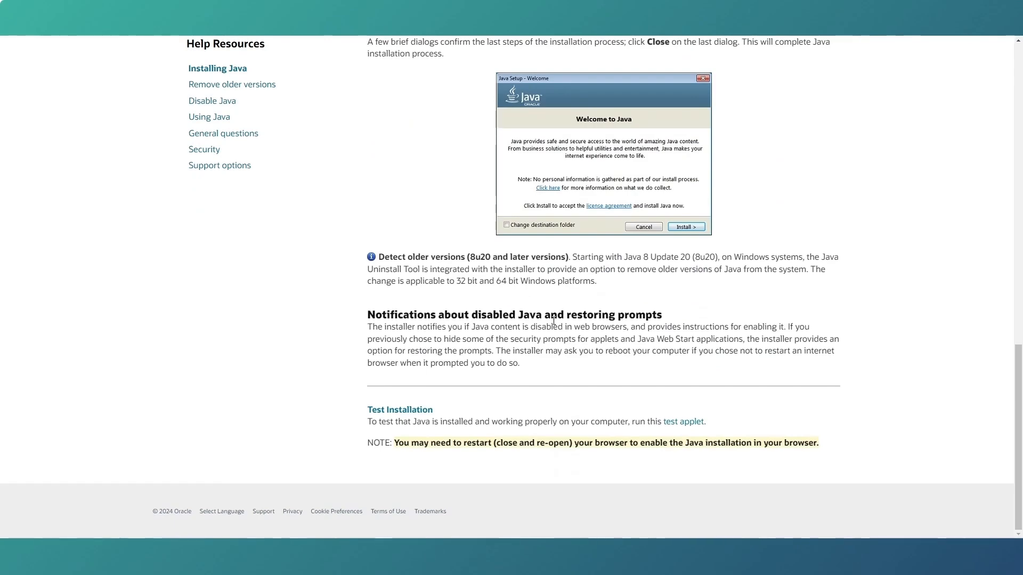
pyautogui.scroll(2, 616, 266)
pyautogui.scroll(1, 618, 267)
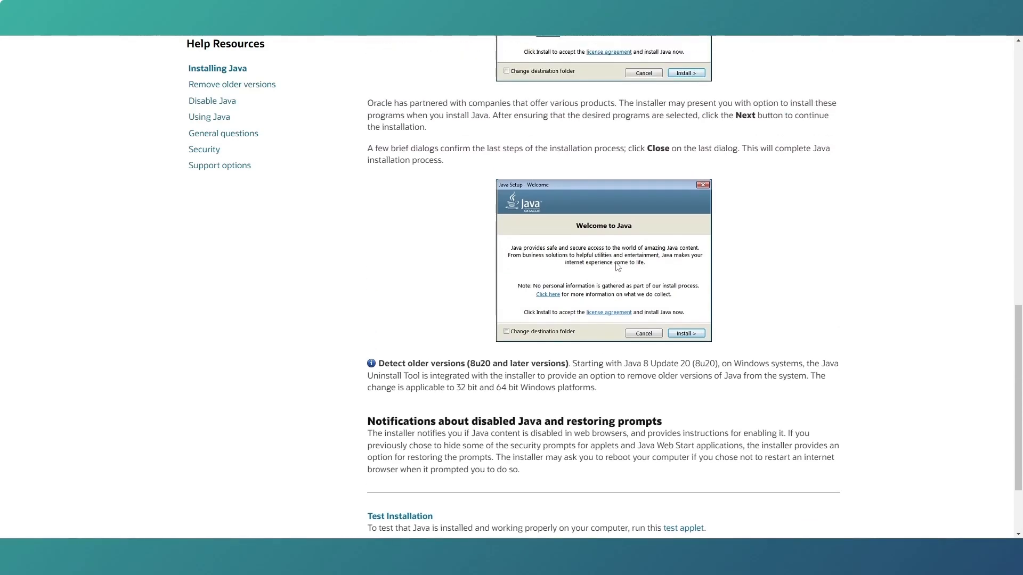
pyautogui.scroll(5, 618, 266)
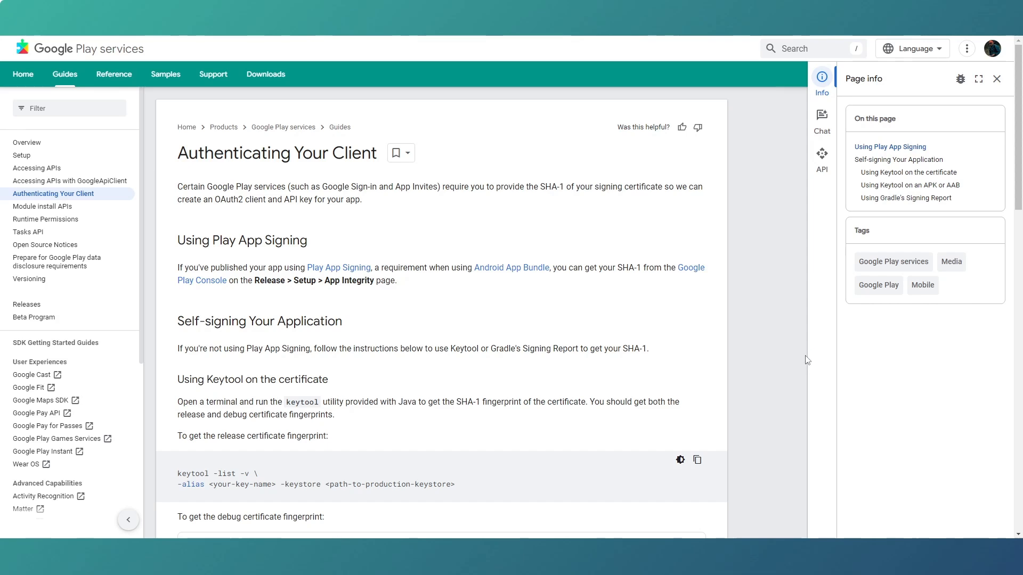
# Find the APK section of the Authenticating Your Client guide and copy the command keytool -printcert -jarfile app.apk.
pyautogui.scroll(-2, 380, 213)
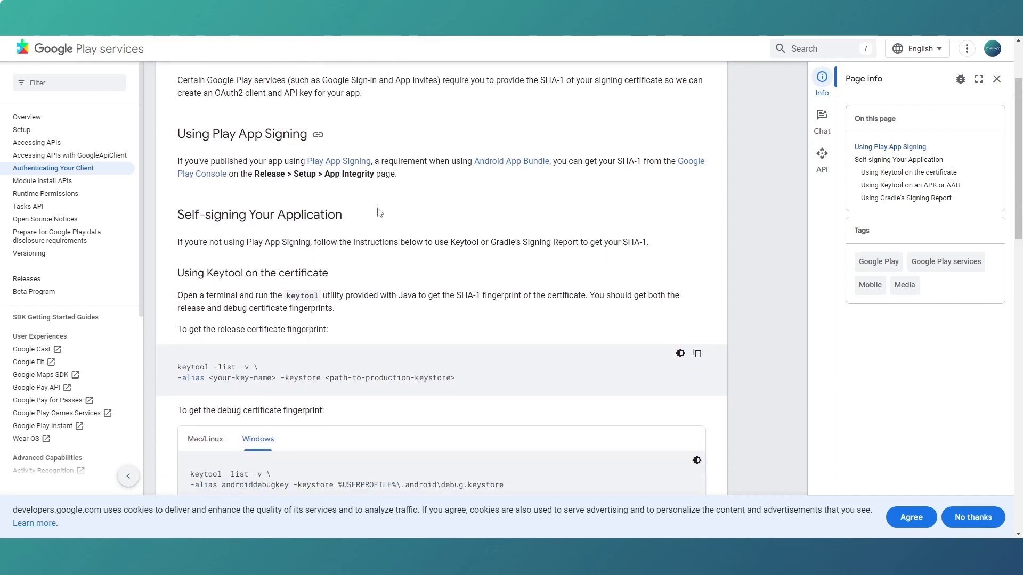
pyautogui.scroll(-5, 380, 213)
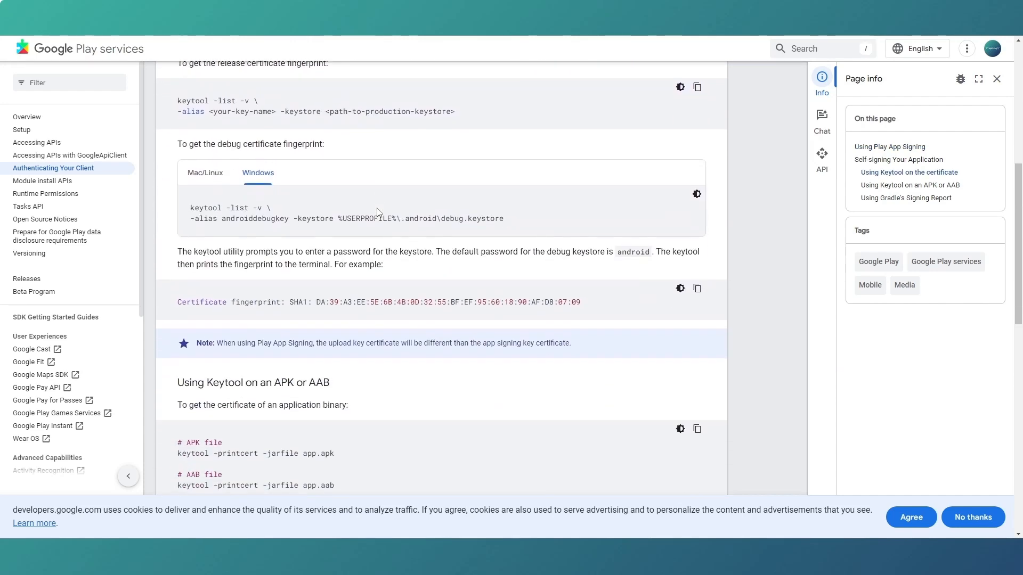
pyautogui.scroll(-1, 377, 212)
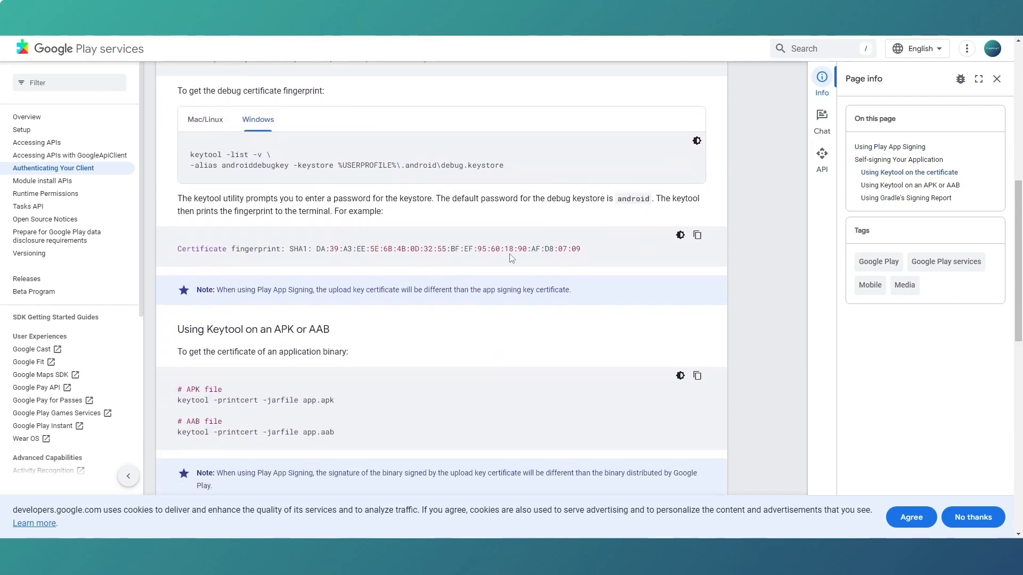
pyautogui.scroll(-2, 512, 258)
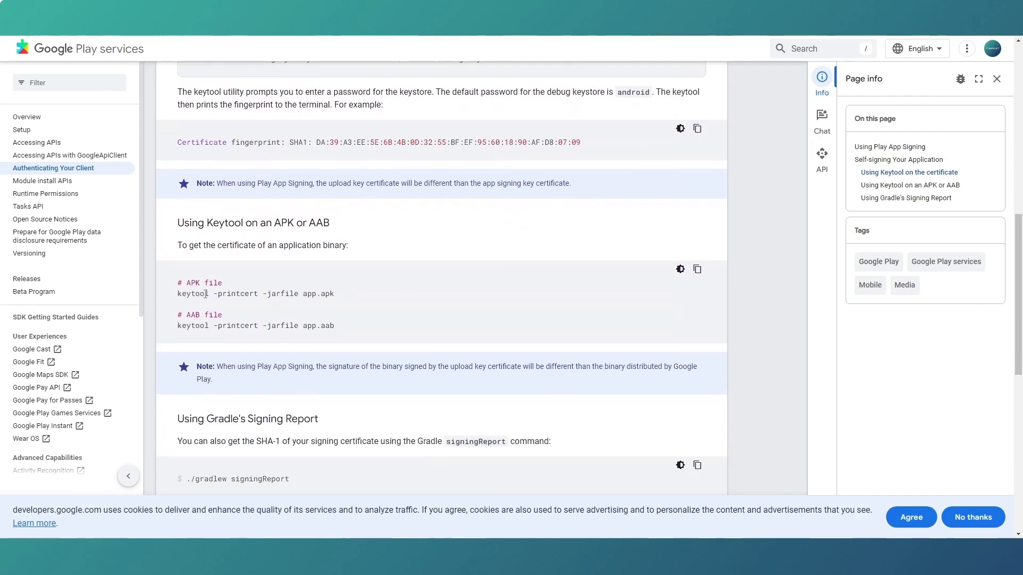
pyautogui.moveTo(178, 294); pyautogui.dragTo(333, 297)
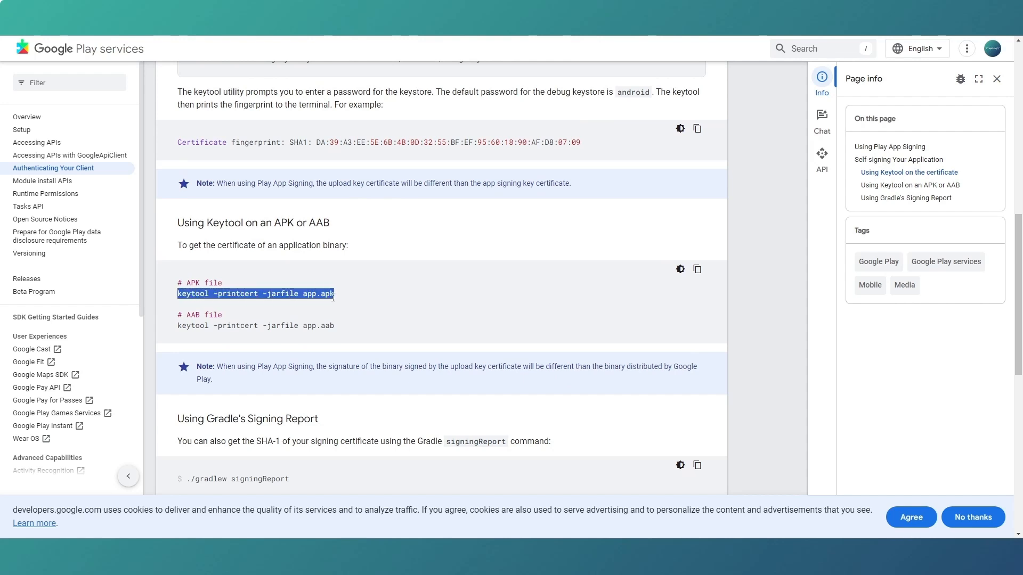
pyautogui.rightClick(262, 293)
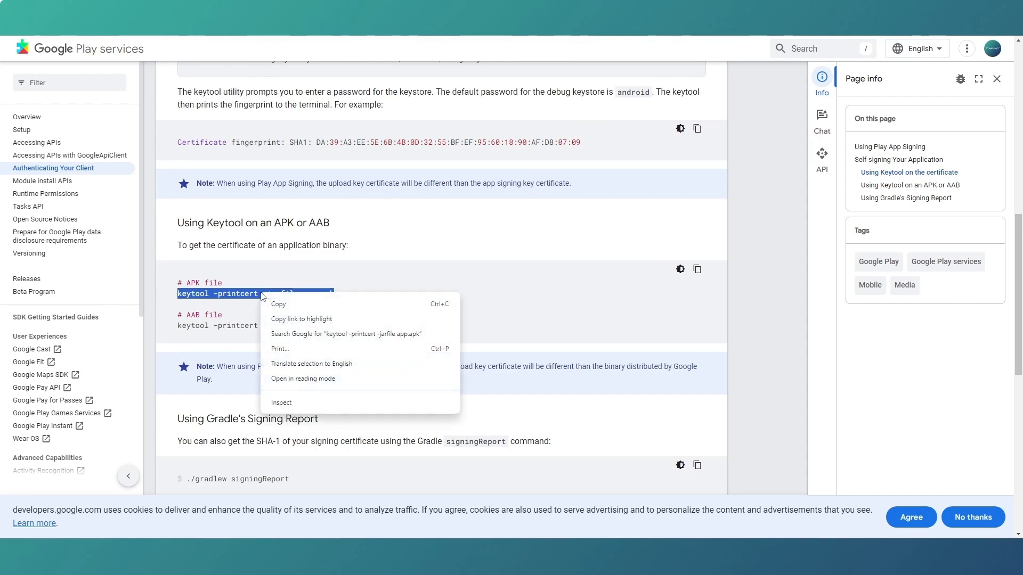
pyautogui.click(279, 305)
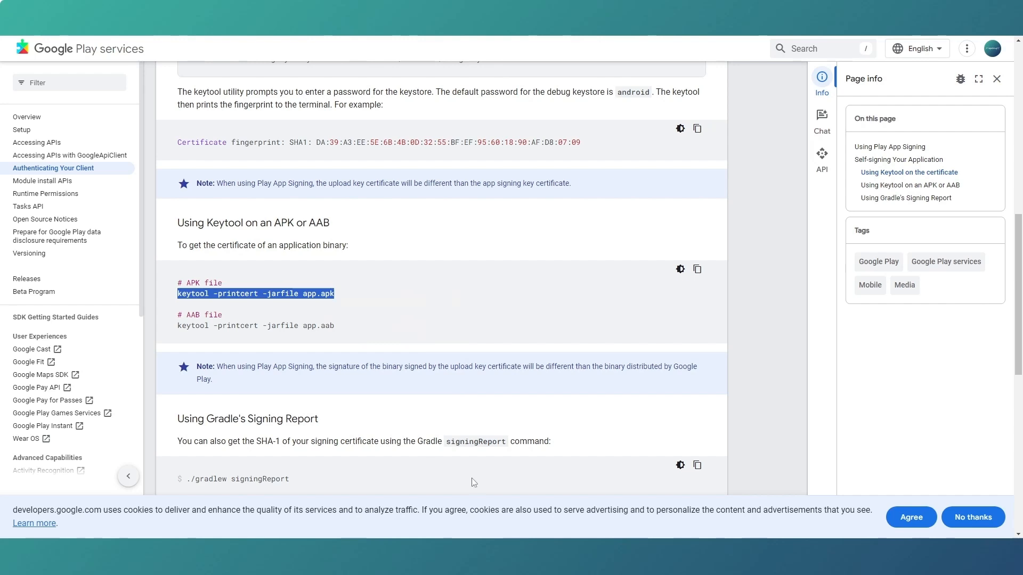
# Open a terminal in the Ai Artist folder in Downloads and paste the copied keytool command.
pyautogui.press('super+e')
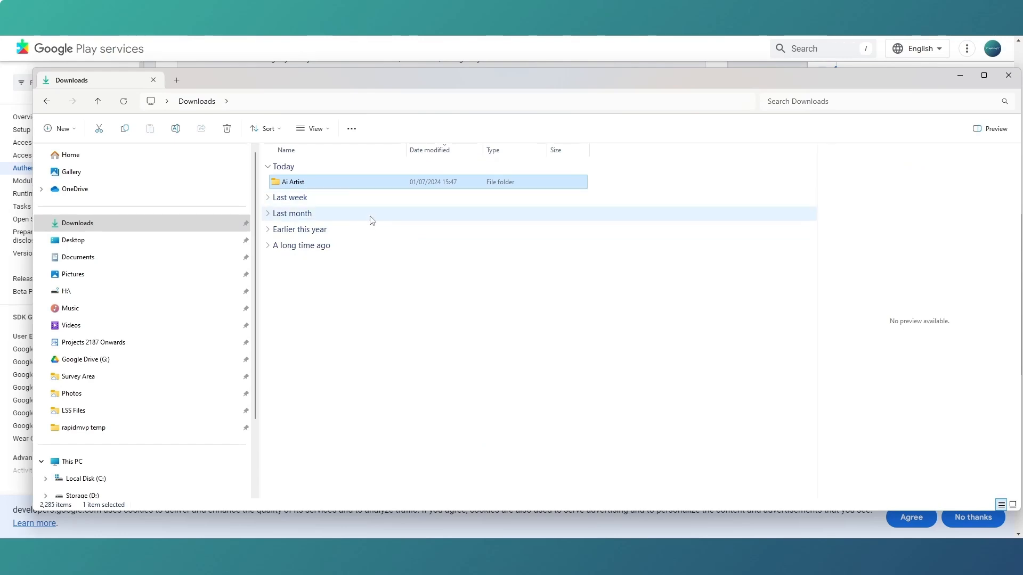
pyautogui.rightClick(357, 189)
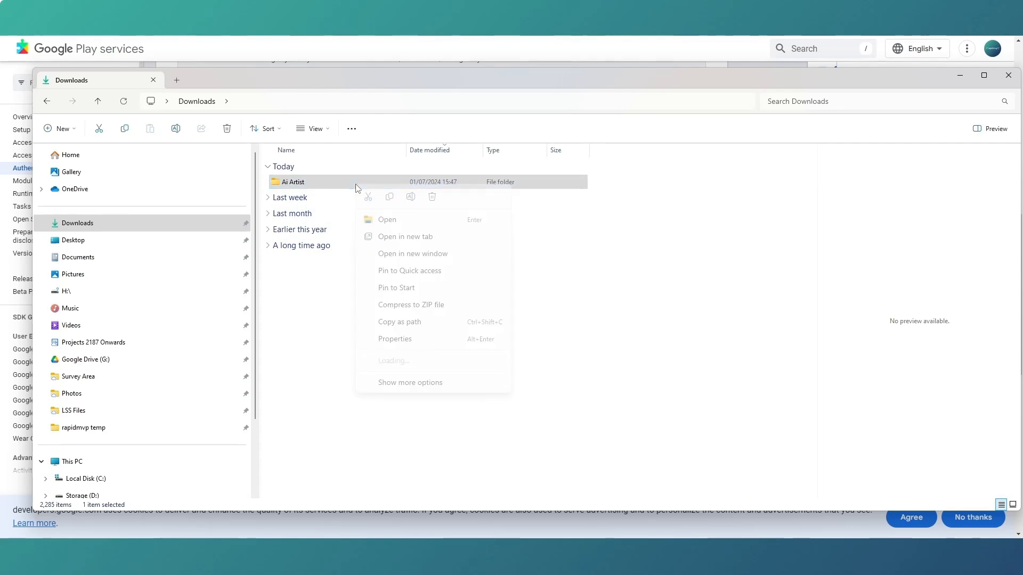
pyautogui.click(410, 361)
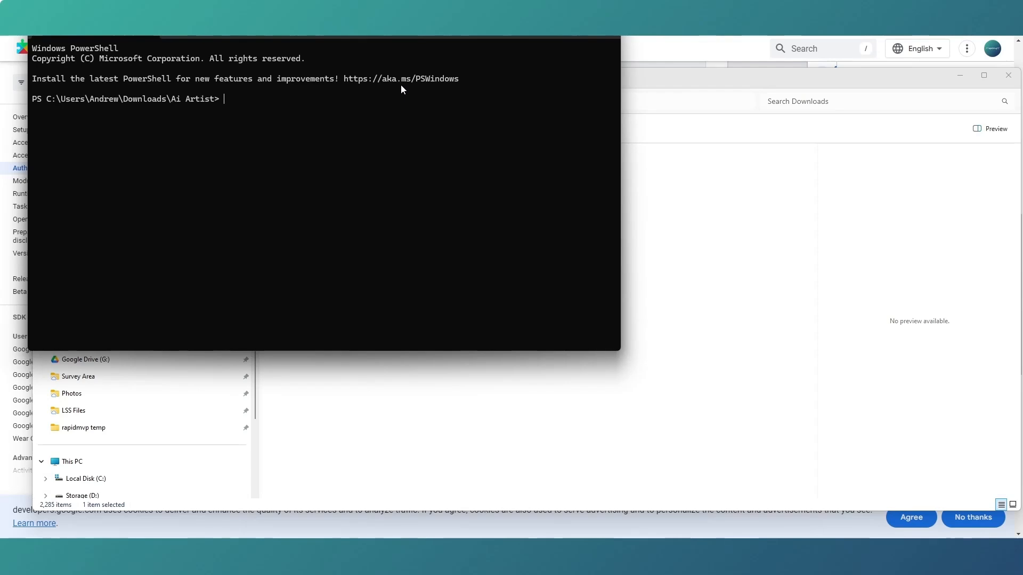
pyautogui.hotkey('ctrl', 'v')
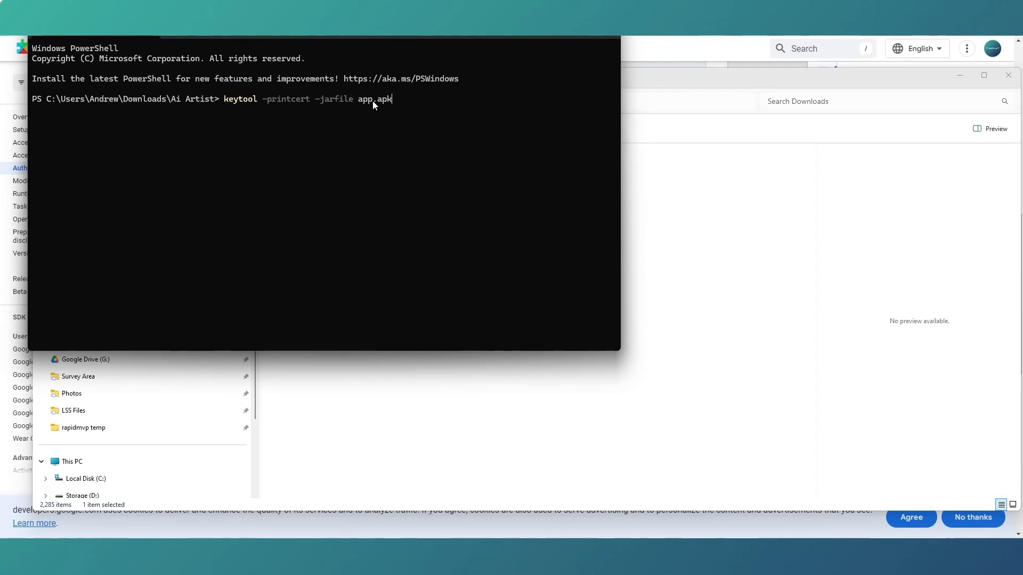
# Change the APK file name in the pasted keytool command to aiartist.apk.
pyautogui.press('Left')
pyautogui.press('Left')
pyautogui.press('Left')
pyautogui.press('BackSpace')
pyautogui.press('BackSpace')
pyautogui.press('BackSpace')
pyautogui.write('aiartist')
# Check the APK's file name in the Ai Artist folder and run the keytool command in the terminal.
pyautogui.click(601, 506)
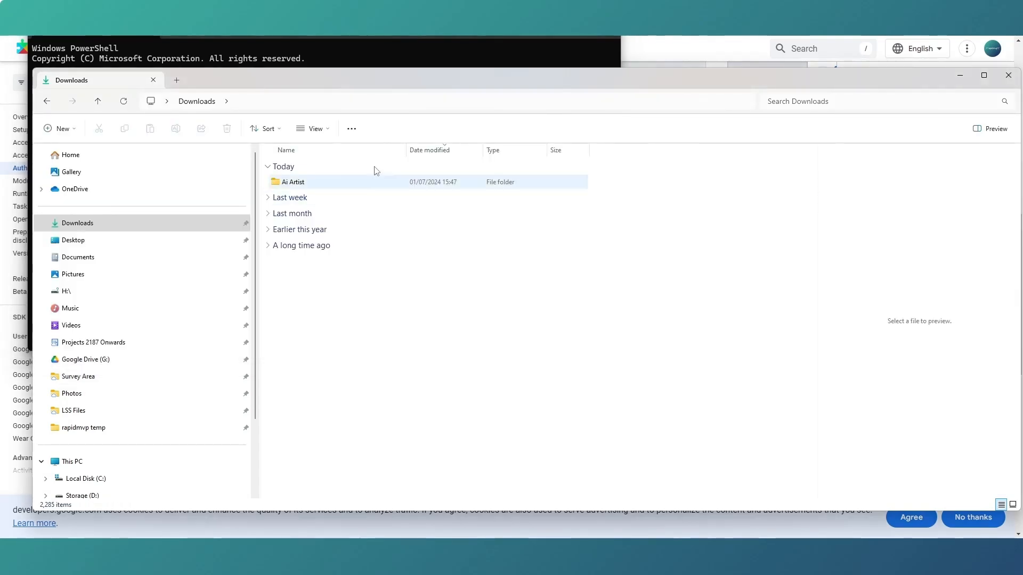
pyautogui.doubleClick(348, 182)
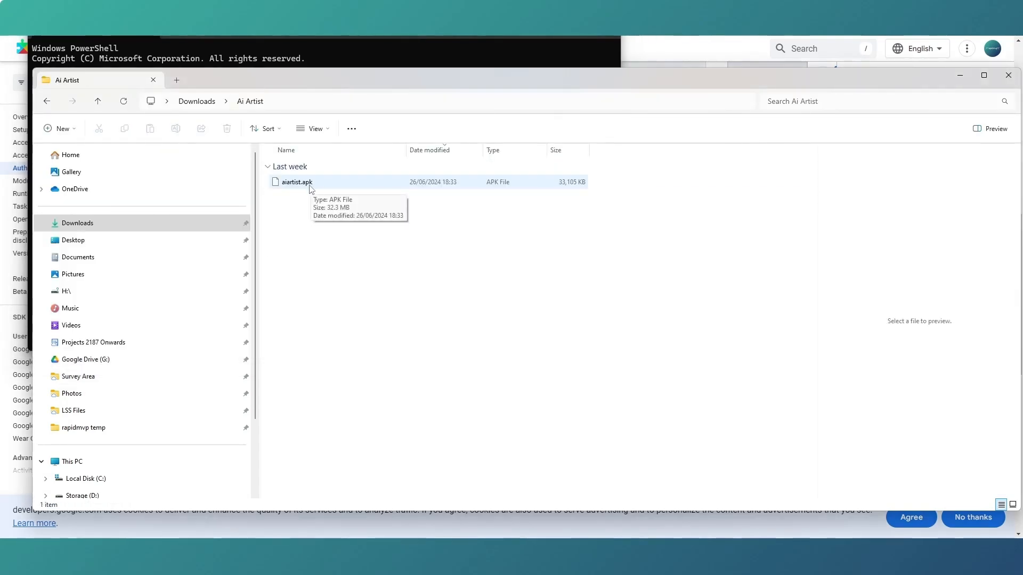
pyautogui.click(343, 40)
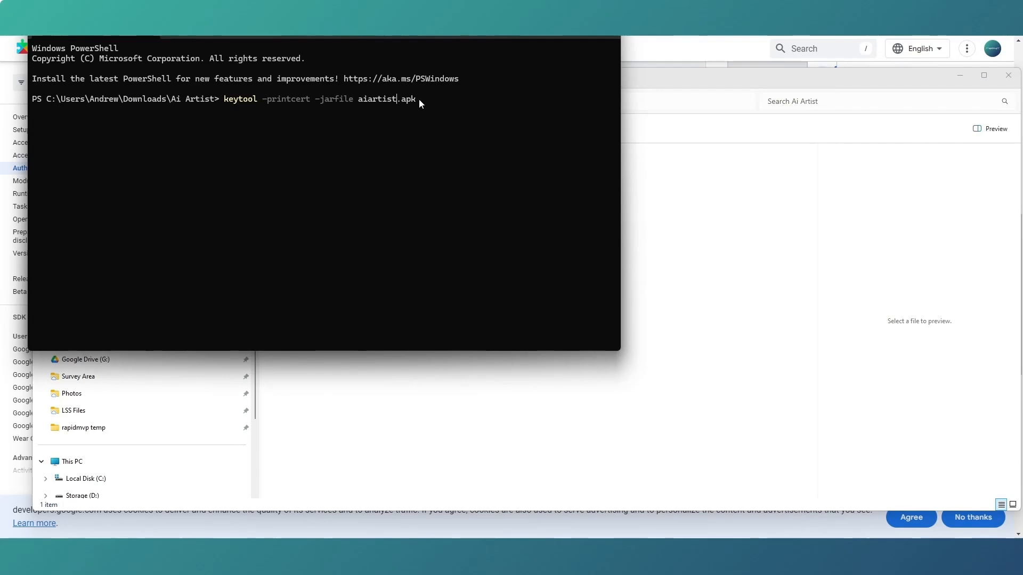
pyautogui.press('Right')
pyautogui.press('Return')
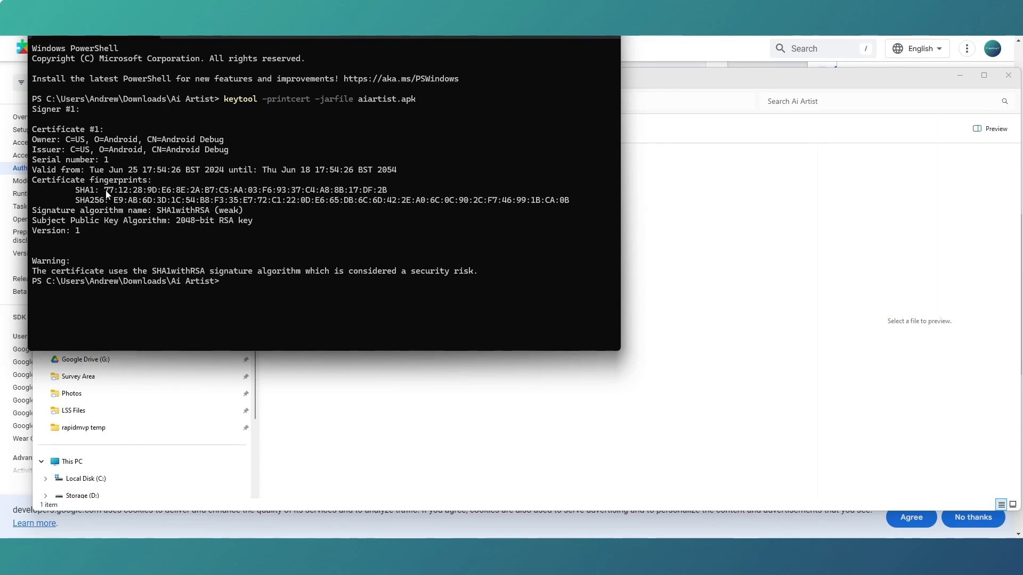
# Copy the SHA1 fingerprint from the terminal output and enter it as the Android client's SHA-1 certificate fingerprint in Google Cloud.
pyautogui.moveTo(106, 191); pyautogui.dragTo(387, 194)
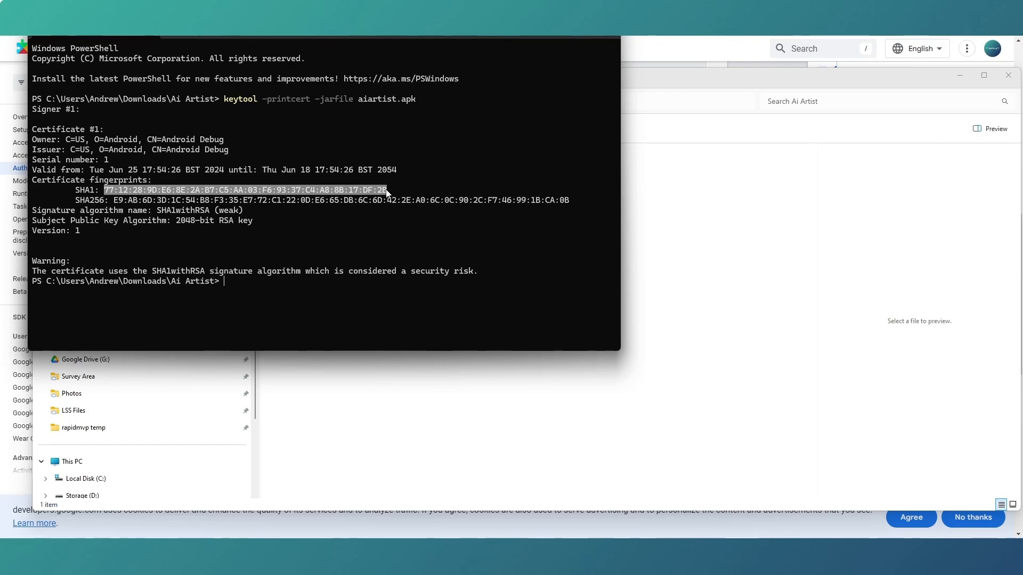
pyautogui.hotkey('ctrl', 'c')
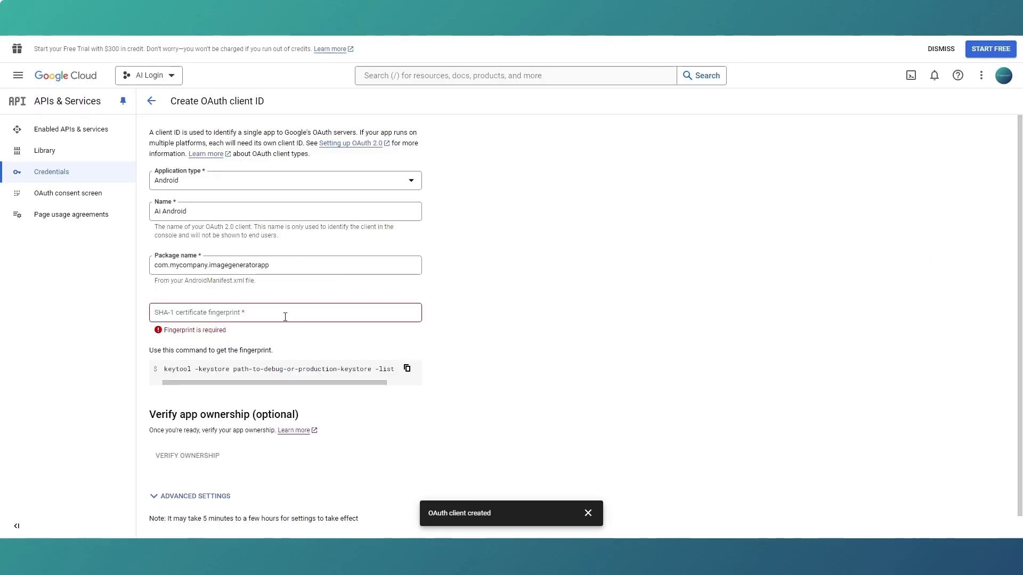
pyautogui.click(284, 313)
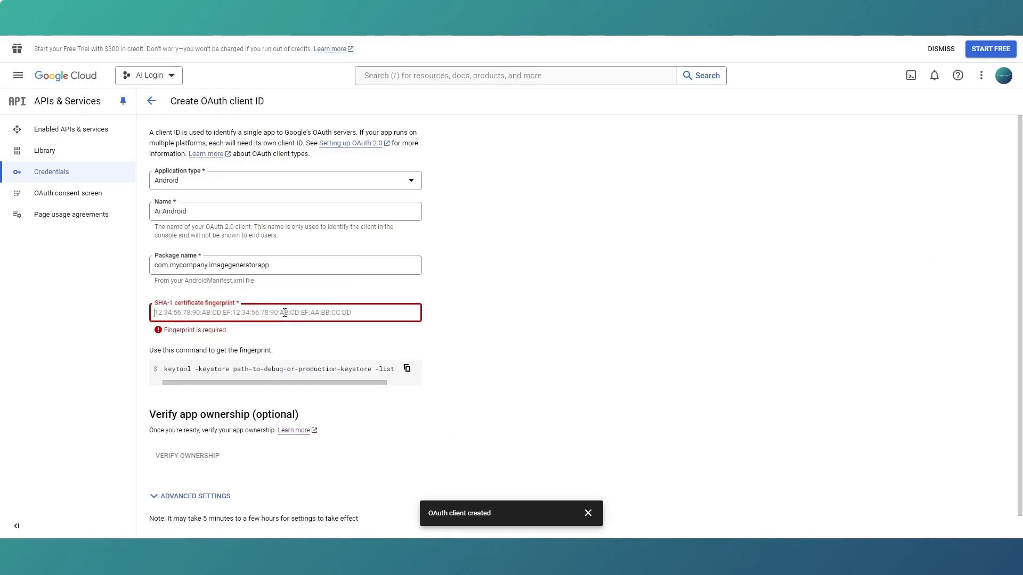
pyautogui.hotkey('ctrl', 'v')
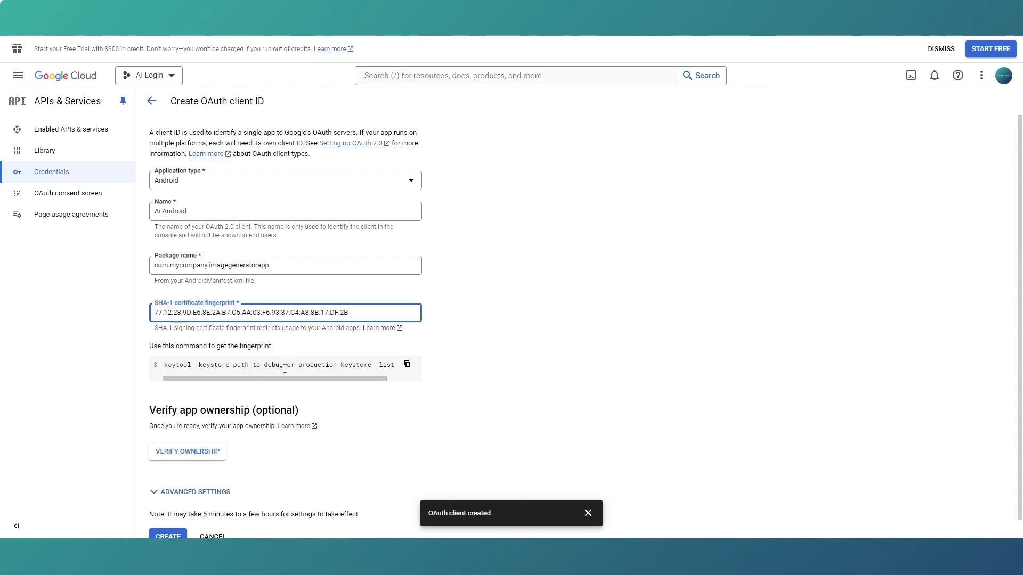
# Create the Ai Android OAuth client and close its creation confirmation.
pyautogui.scroll(-1, 286, 368)
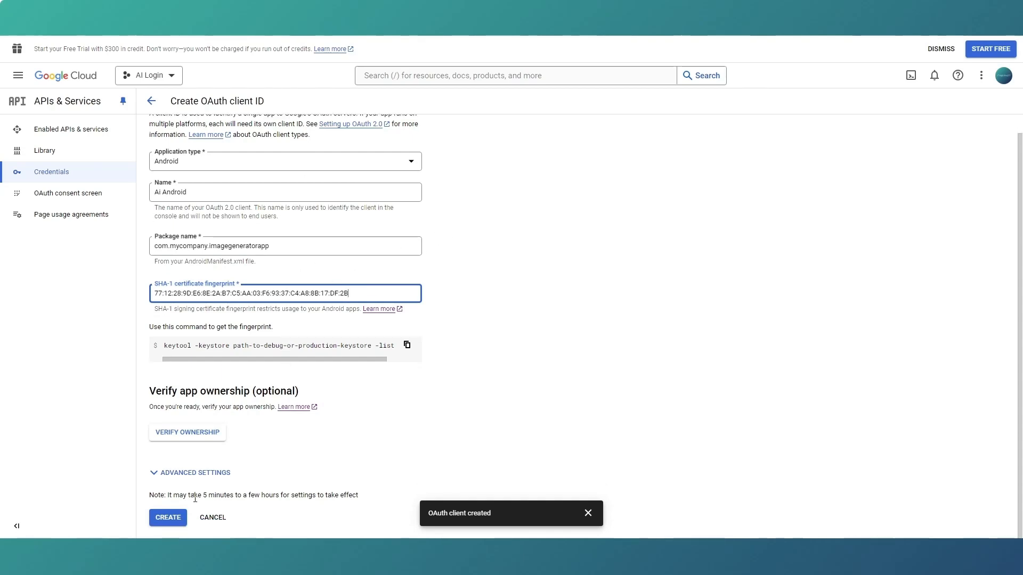
pyautogui.click(167, 519)
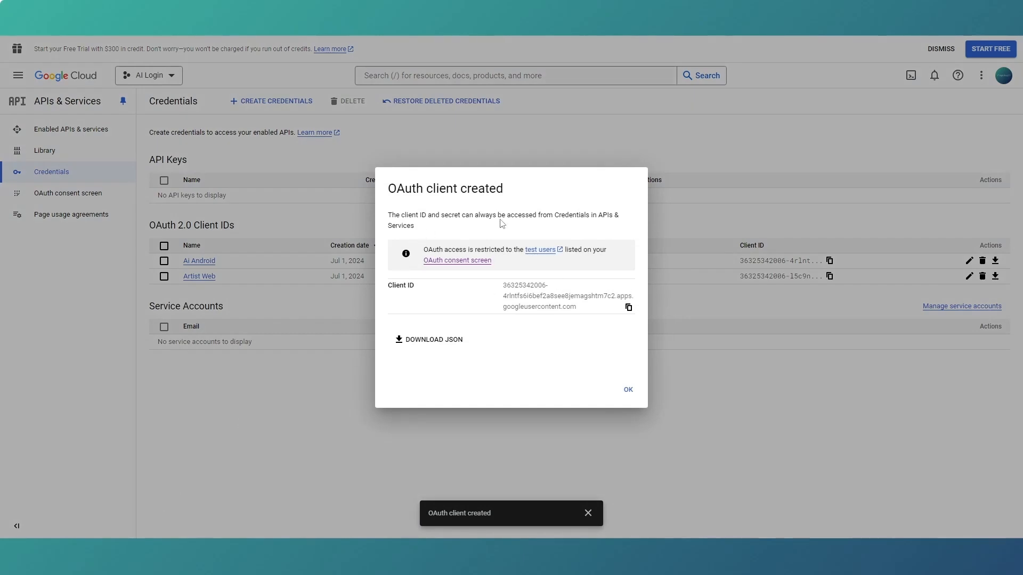
pyautogui.click(629, 392)
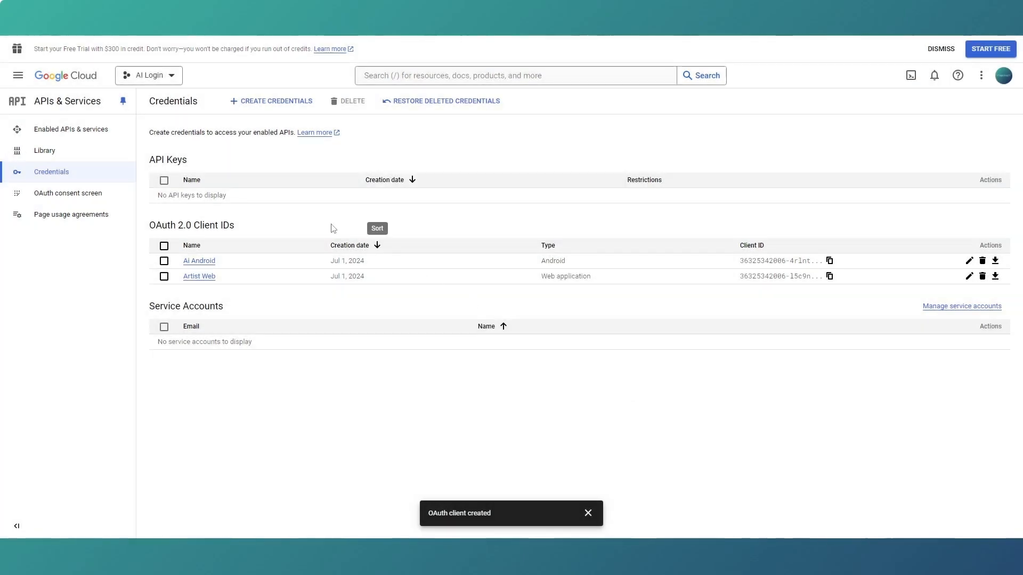
# Start creating another OAuth client ID with the application type iOS.
pyautogui.click(266, 105)
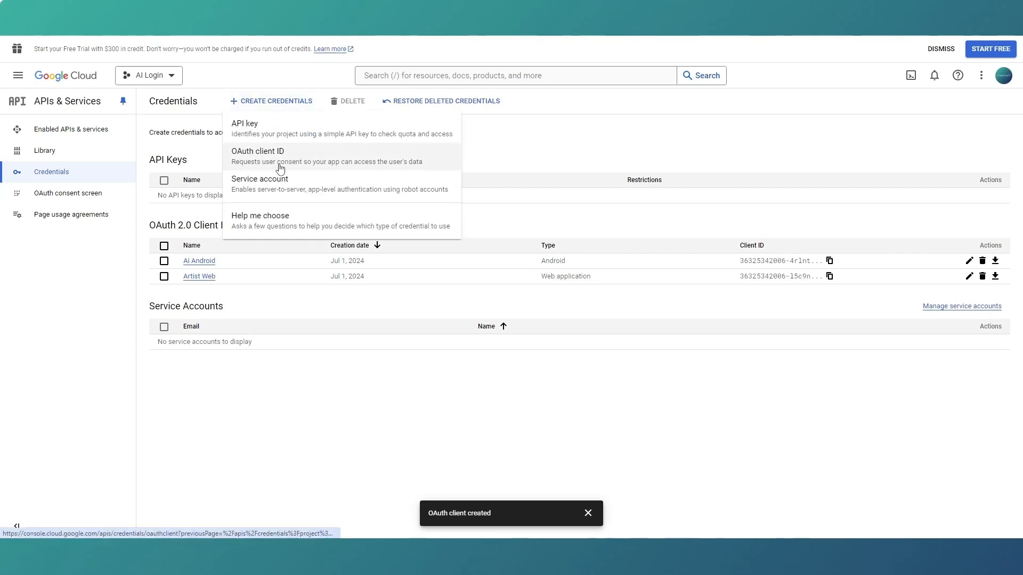
pyautogui.click(276, 160)
pyautogui.click(305, 180)
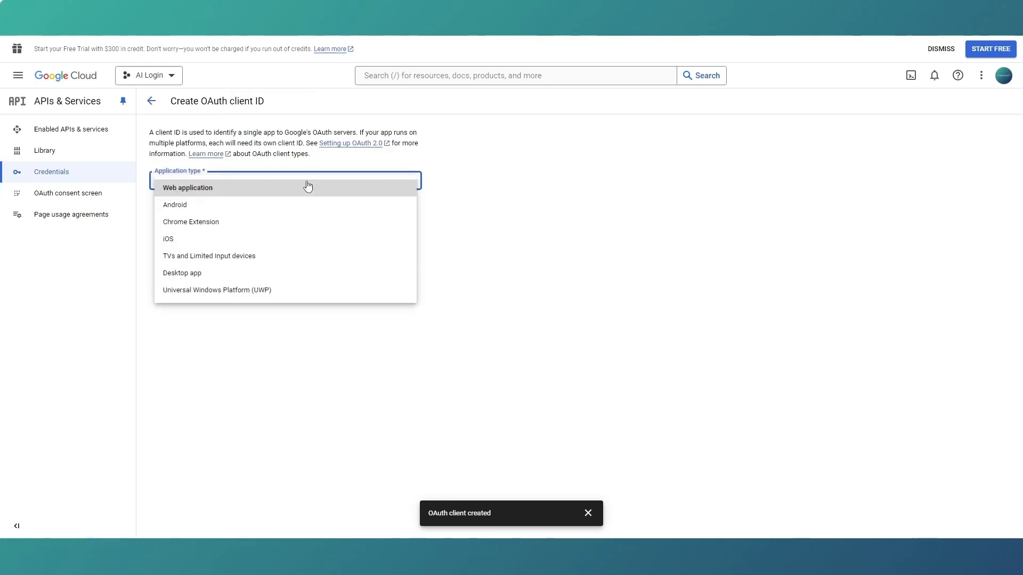
pyautogui.click(241, 239)
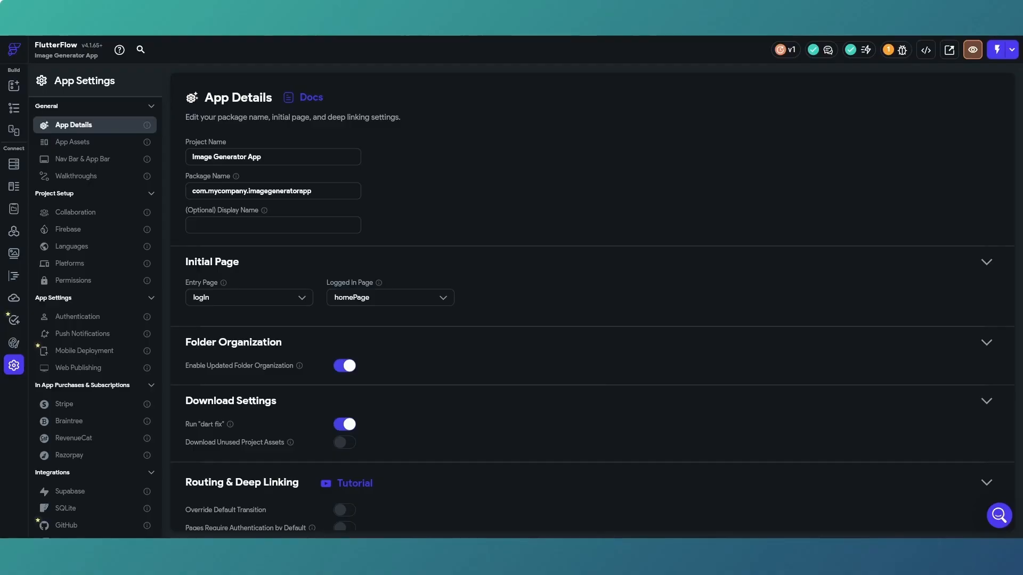
# Copy the package name com.mycompany.imagegeneratorapp from FlutterFlow and enter it as the iOS client's Bundle ID in Google Cloud.
pyautogui.moveTo(313, 190); pyautogui.dragTo(193, 195)
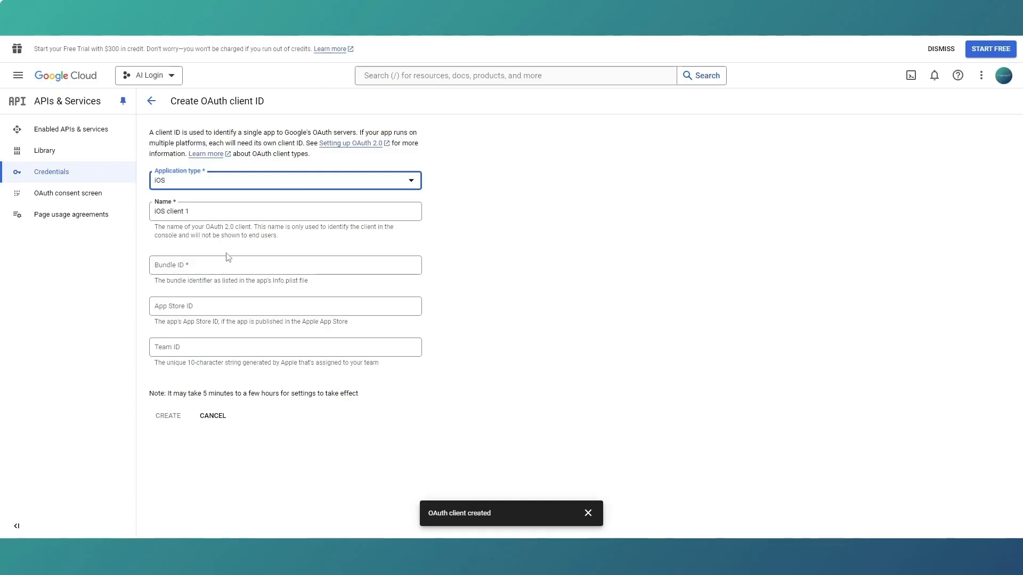
pyautogui.click(220, 265)
pyautogui.hotkey('ctrl', 'v')
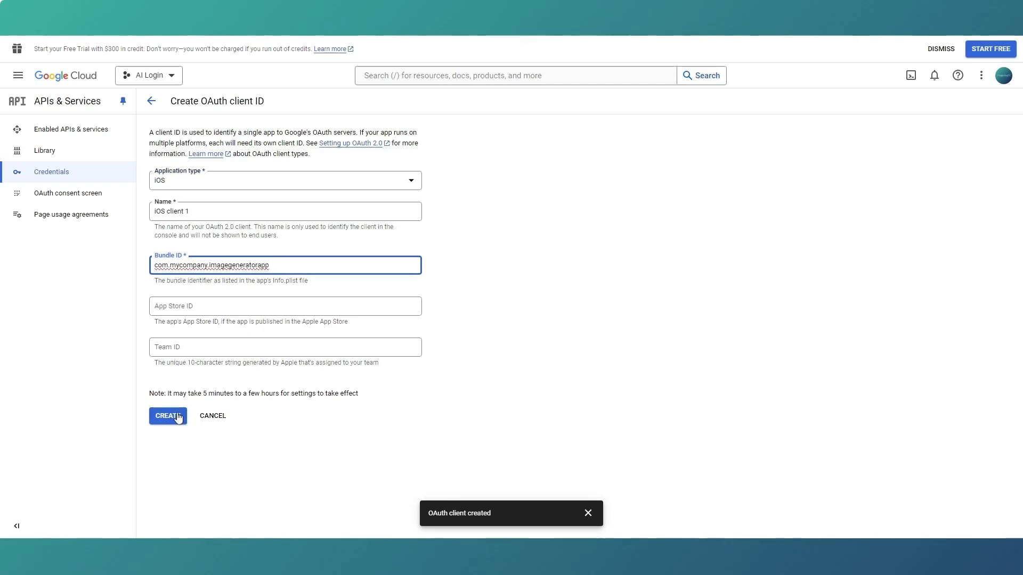
# Name the iOS OAuth client "ai ios", create it and close its creation confirmation.
pyautogui.moveTo(190, 212); pyautogui.dragTo(146, 209)
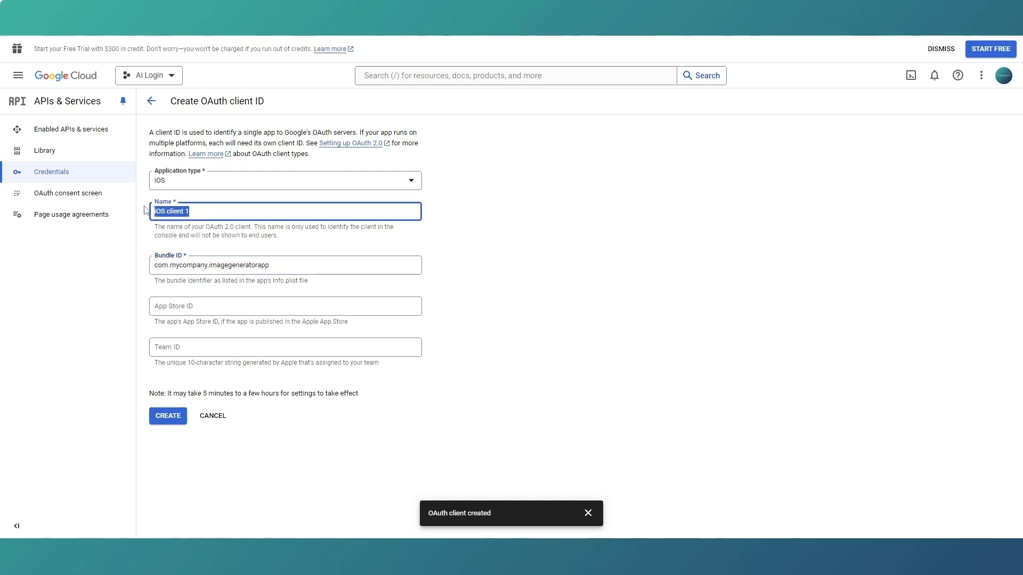
pyautogui.write('ai ios')
pyautogui.click(171, 416)
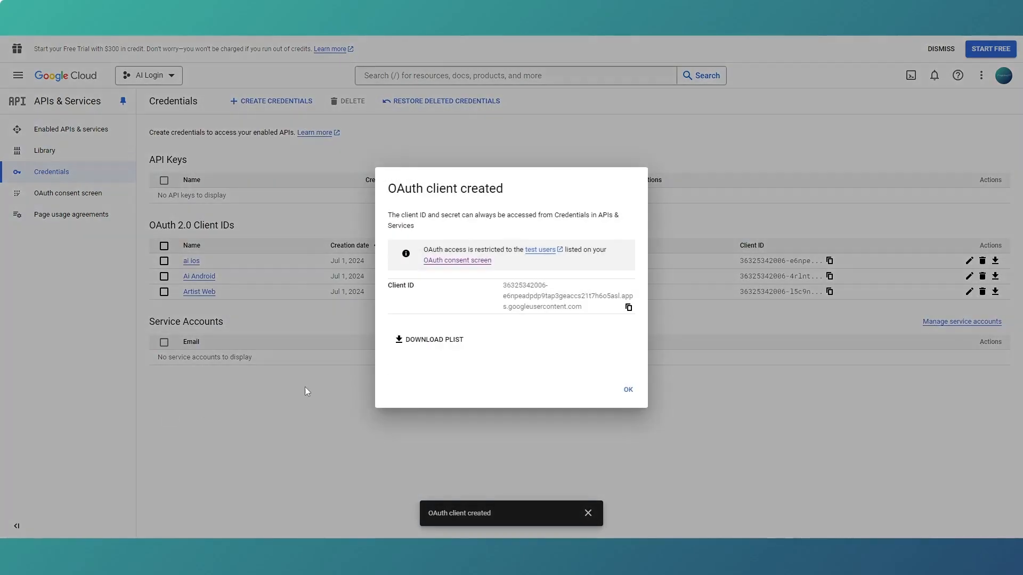
pyautogui.click(629, 390)
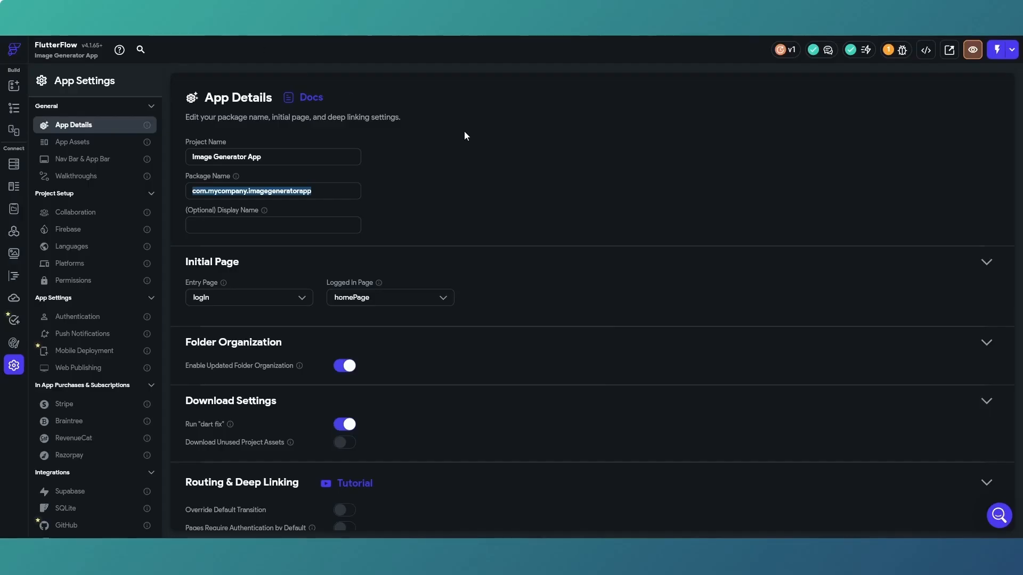
# Switch to FlutterFlow and fetch the schema again in the Supabase integration settings.
pyautogui.click(506, 155)
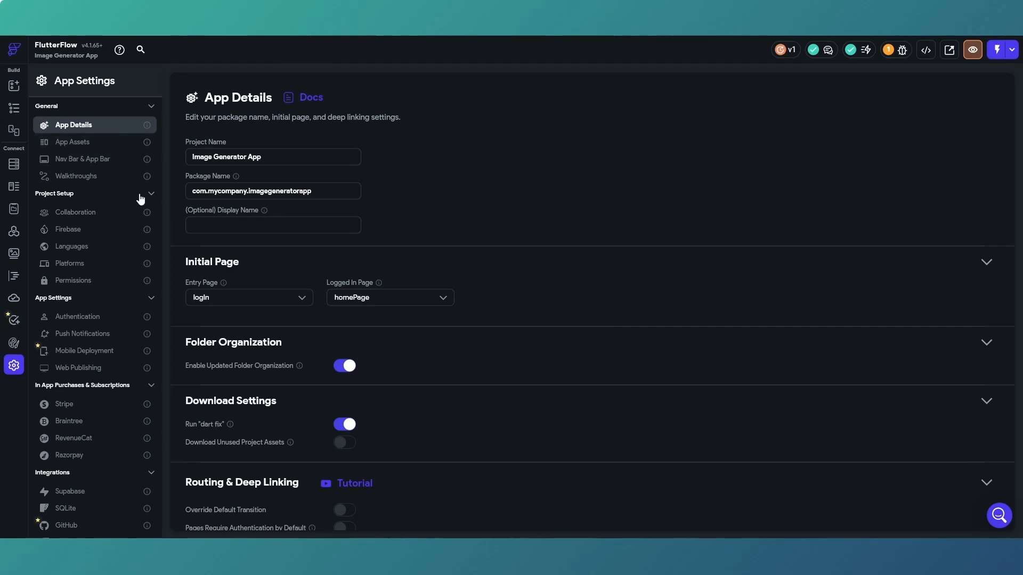
pyautogui.click(80, 491)
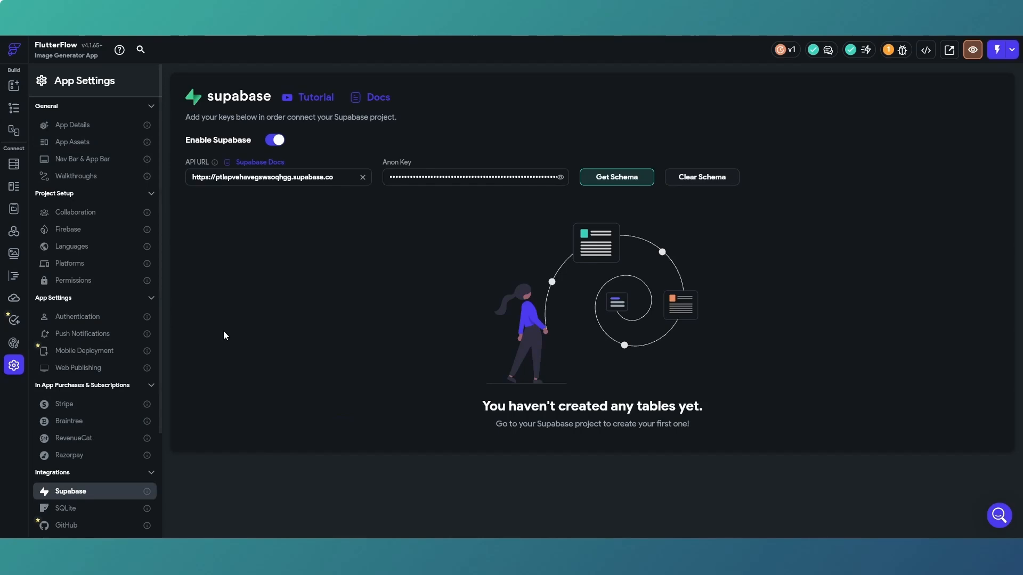
pyautogui.click(605, 181)
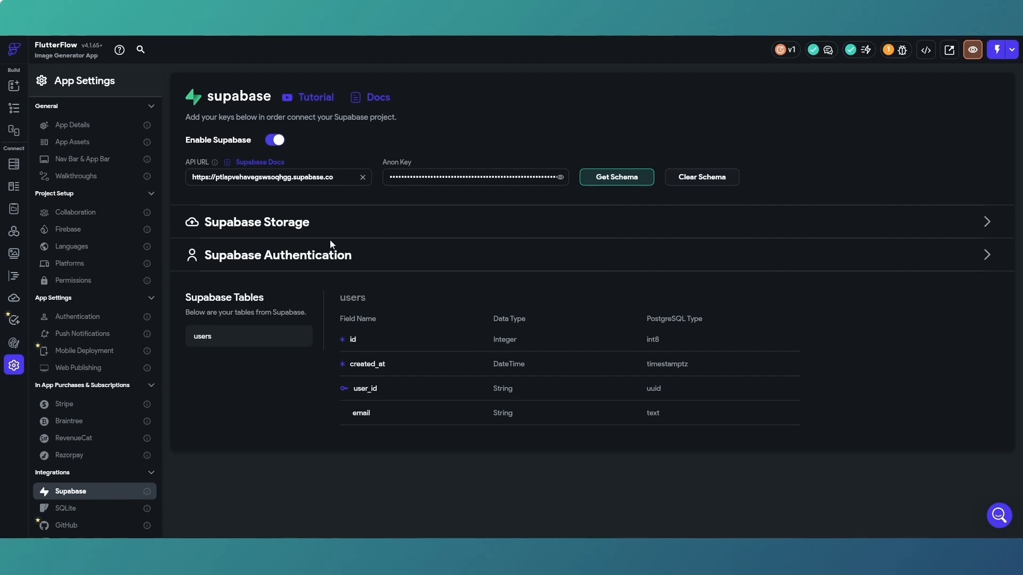
# Enable Google Authentication under Supabase Authentication and enter the ai ios client's ID from Google Cloud as the iOS Client ID.
pyautogui.click(987, 256)
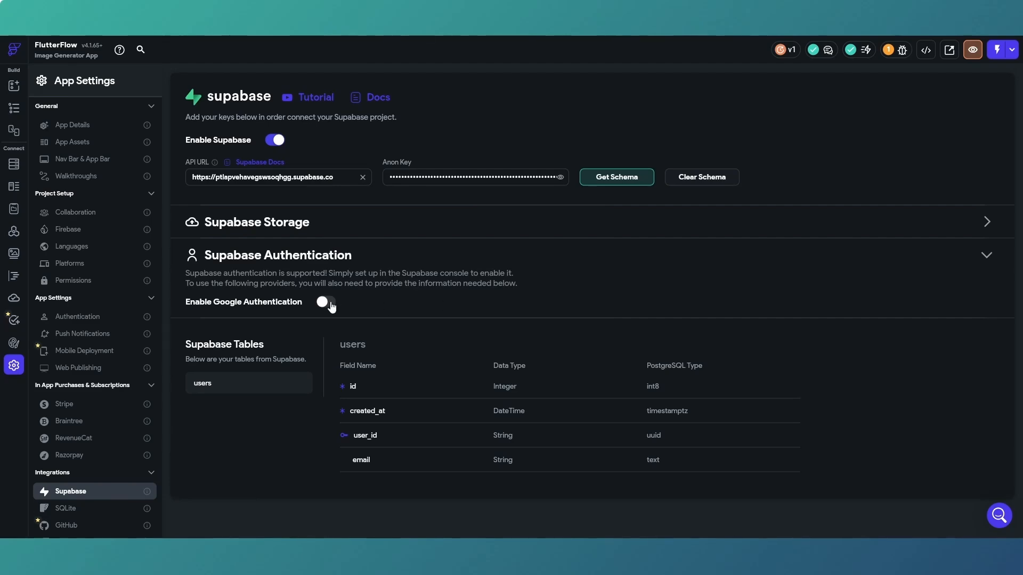
pyautogui.click(330, 304)
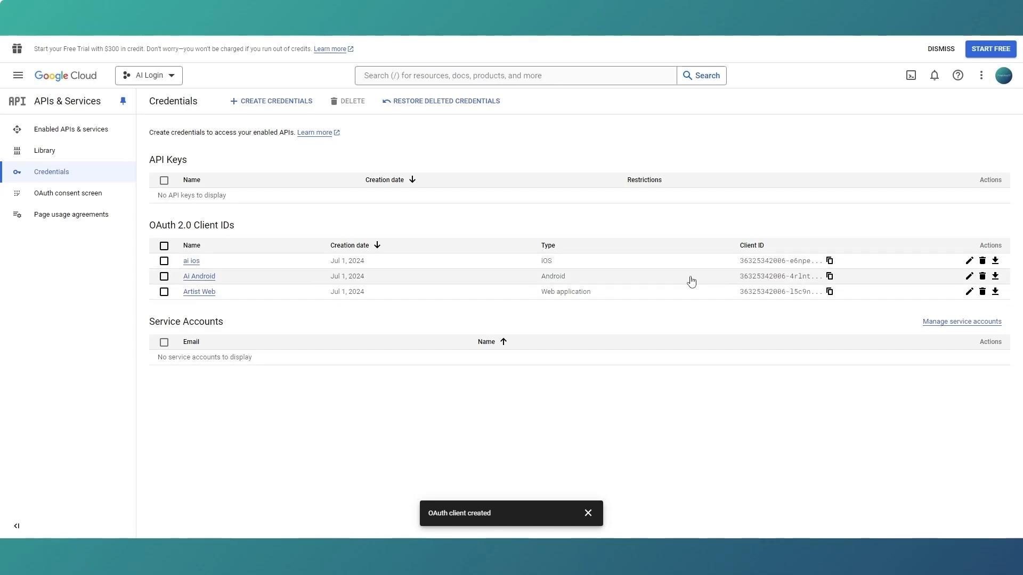
pyautogui.click(829, 261)
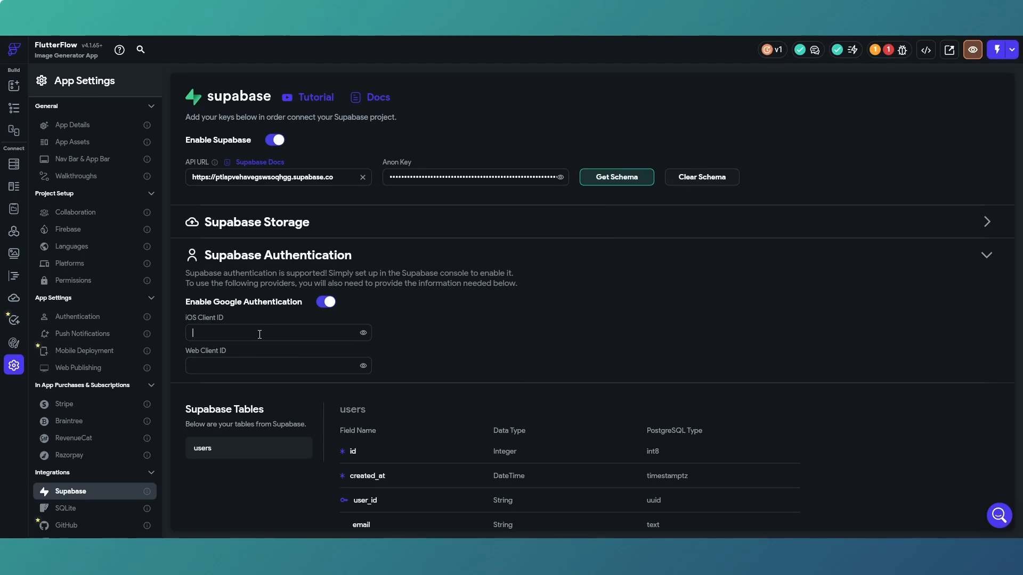
pyautogui.click(259, 334)
pyautogui.hotkey('ctrl', 'v')
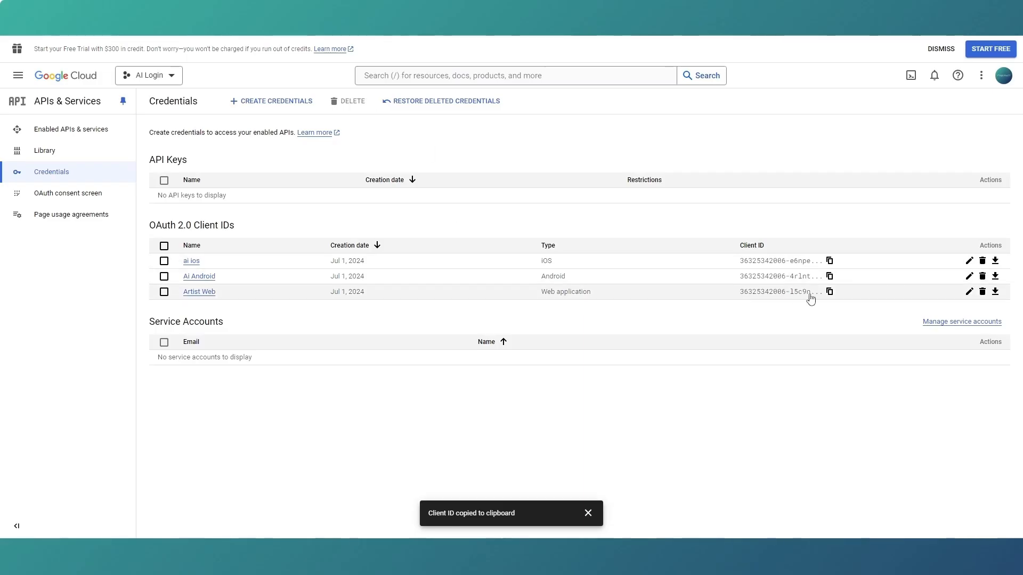
# Copy the Artist Web client's ID from Google Cloud and enter it as the Web Client ID in FlutterFlow.
pyautogui.click(829, 292)
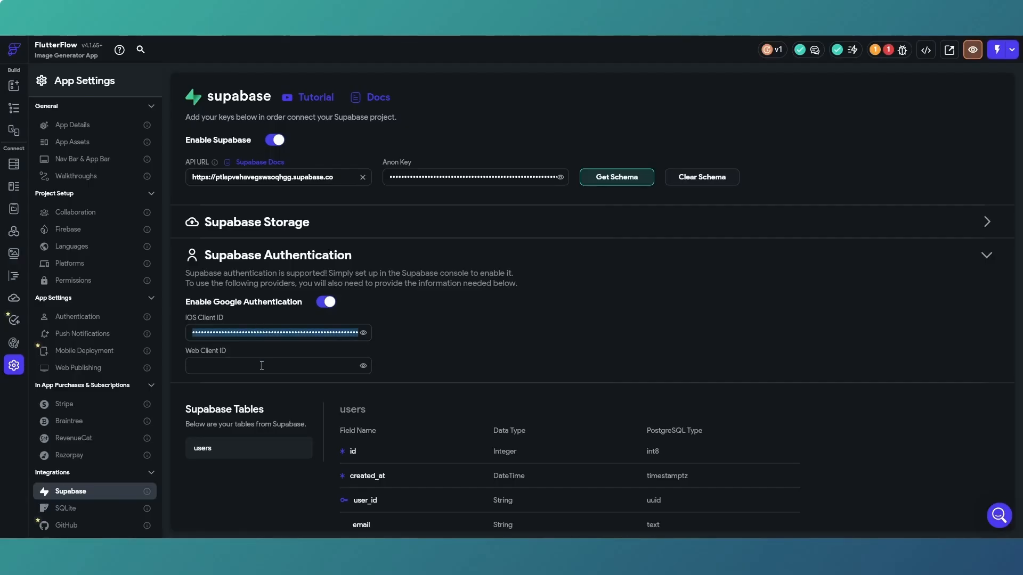
pyautogui.click(262, 366)
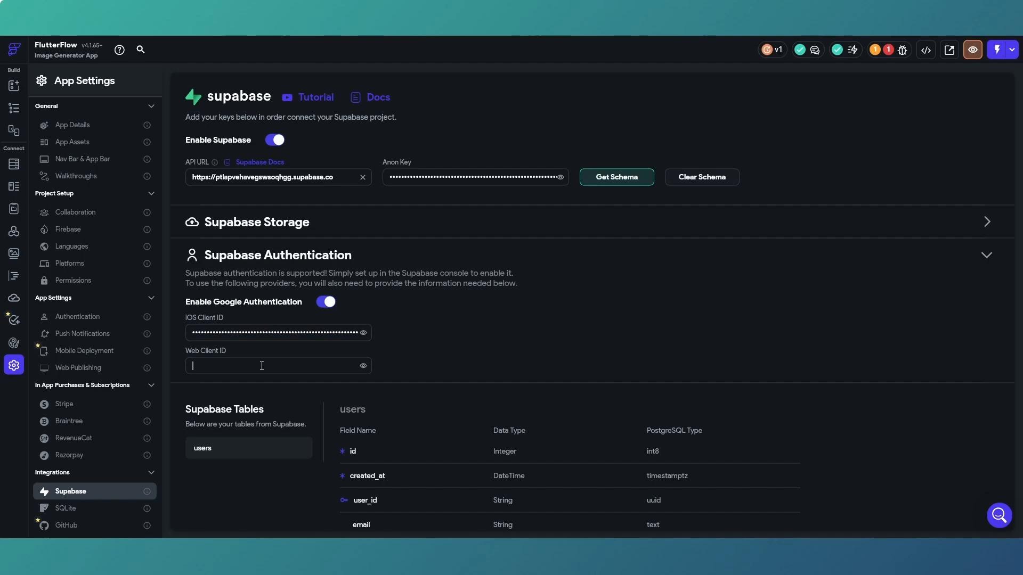
pyautogui.hotkey('ctrl', 'v')
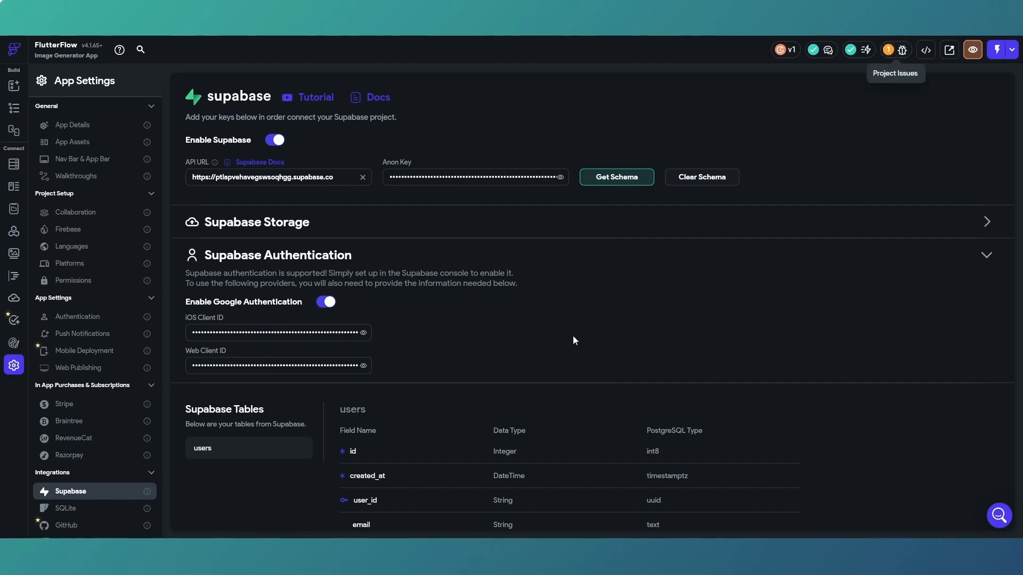
pyautogui.scroll(-1, 574, 324)
pyautogui.scroll(1, 575, 317)
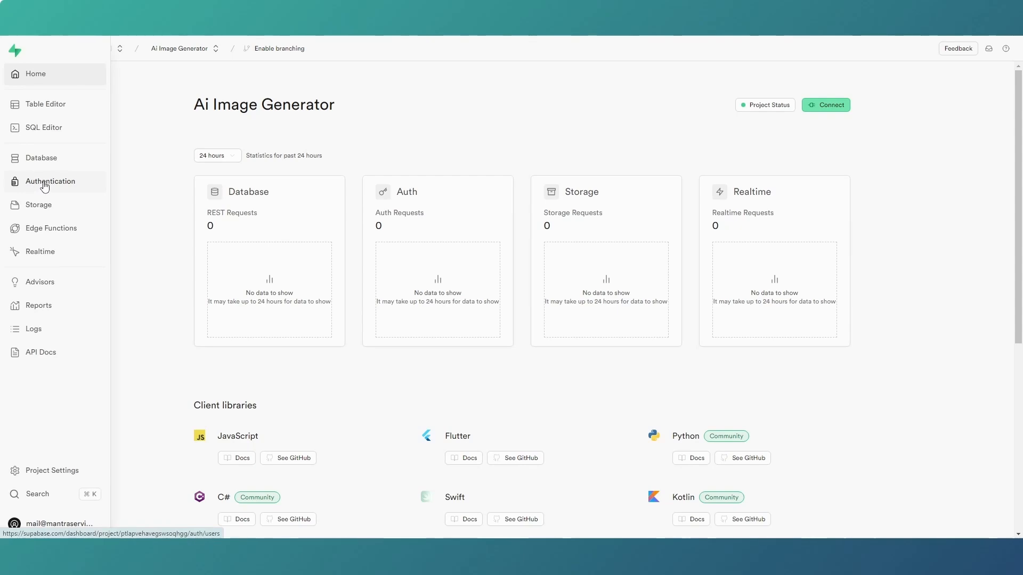
# In the Supabase project Ai Image Generator, open the Google authentication provider and switch on Enable Sign in with Google.
pyautogui.click(44, 186)
pyautogui.click(54, 170)
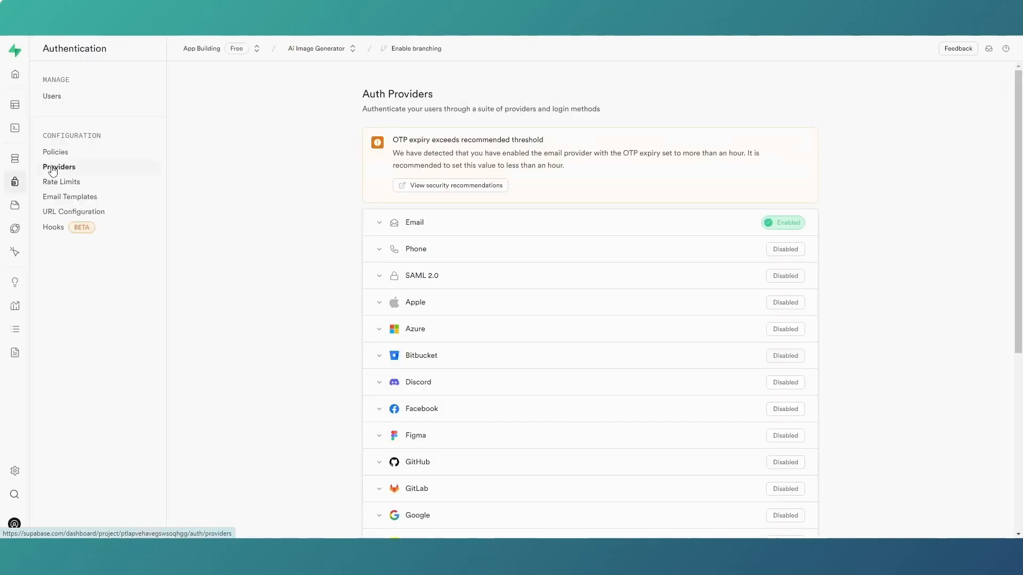
pyautogui.scroll(-2, 458, 236)
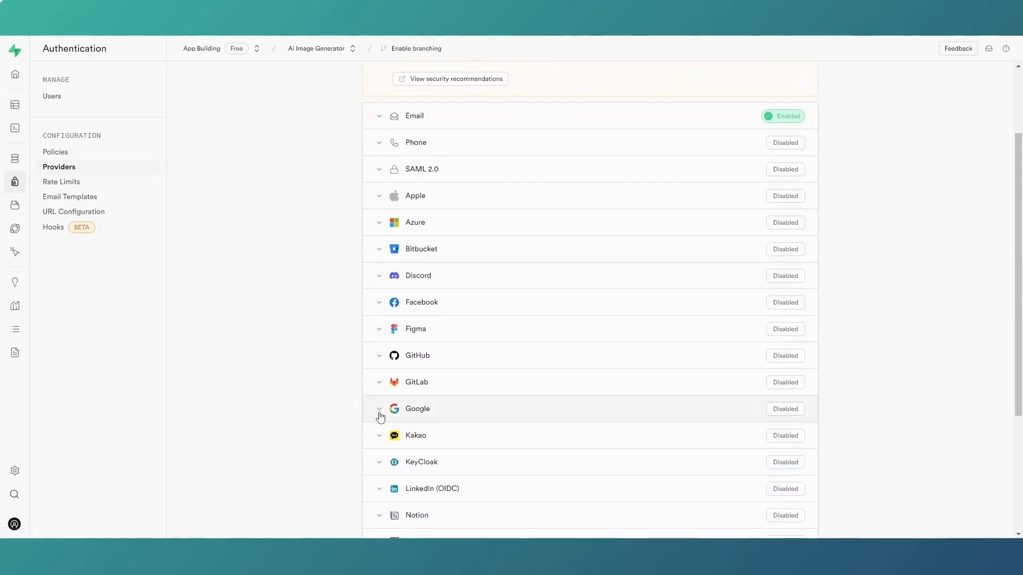
pyautogui.click(380, 417)
pyautogui.scroll(-3, 548, 333)
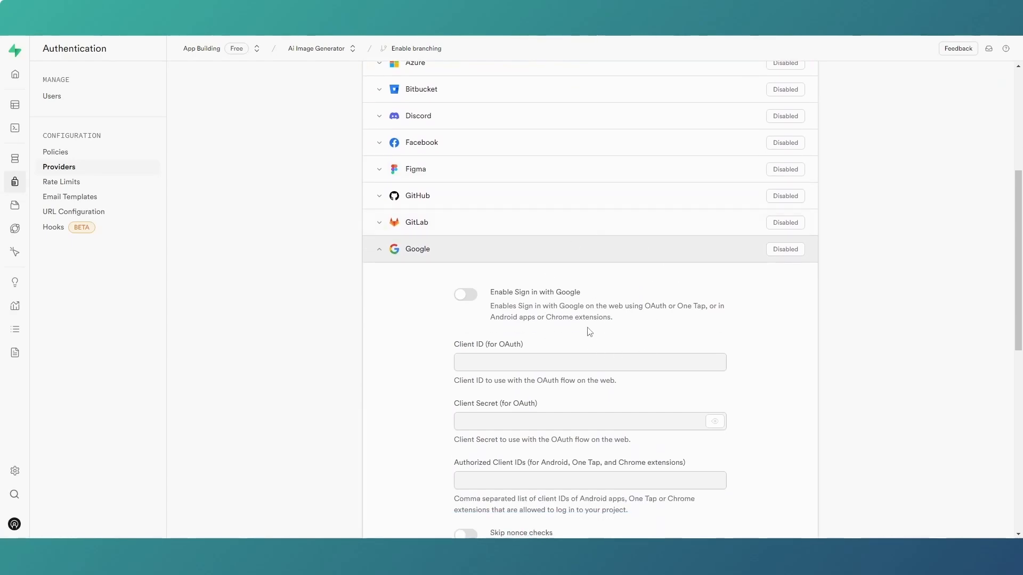
pyautogui.scroll(-2, 588, 331)
pyautogui.scroll(-2, 604, 432)
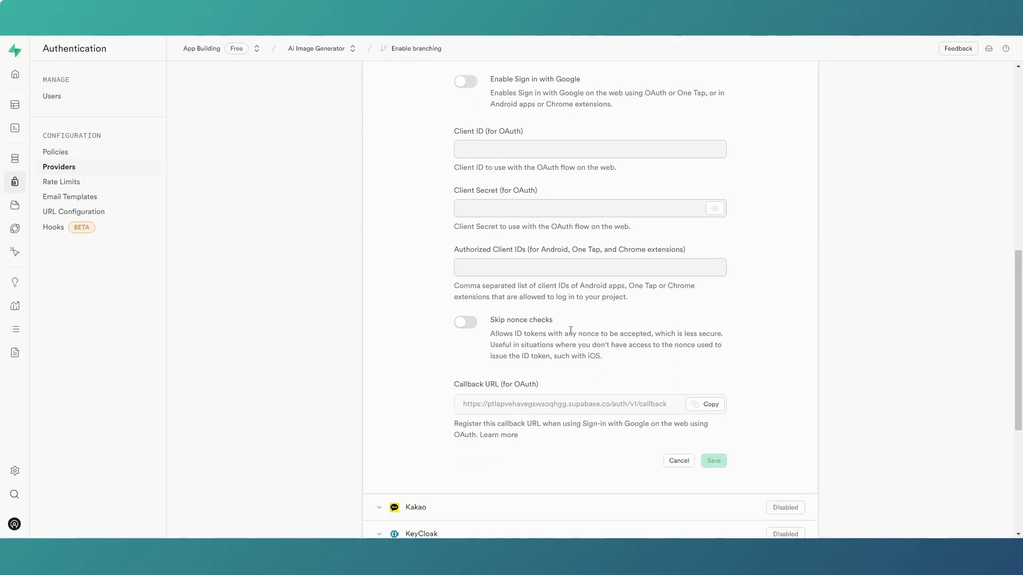
pyautogui.scroll(2, 589, 434)
pyautogui.click(468, 189)
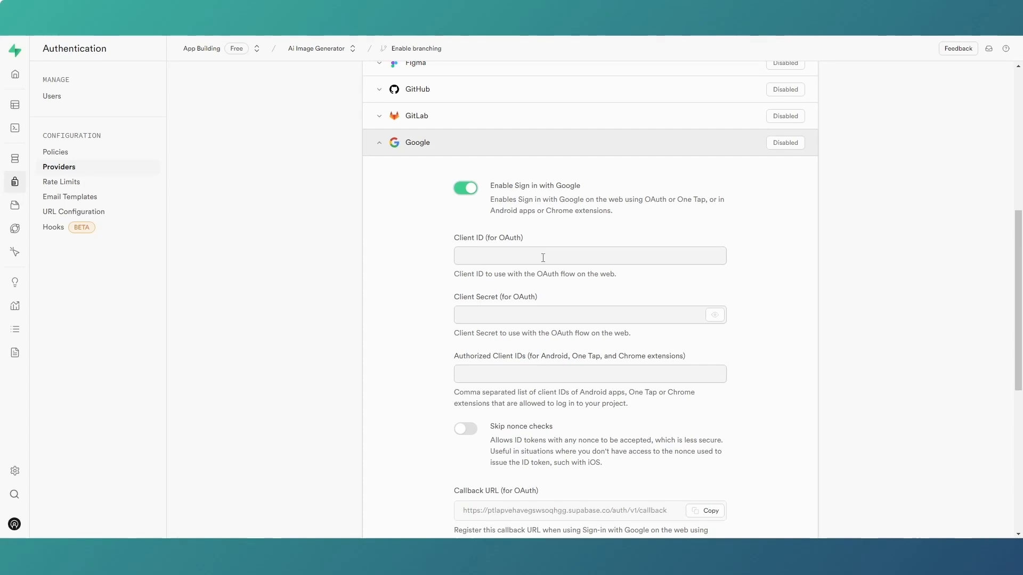
# Copy the Artist Web client's ID from Google Cloud into the Google provider's Client ID (for OAuth) in Supabase.
pyautogui.moveTo(654, 550)
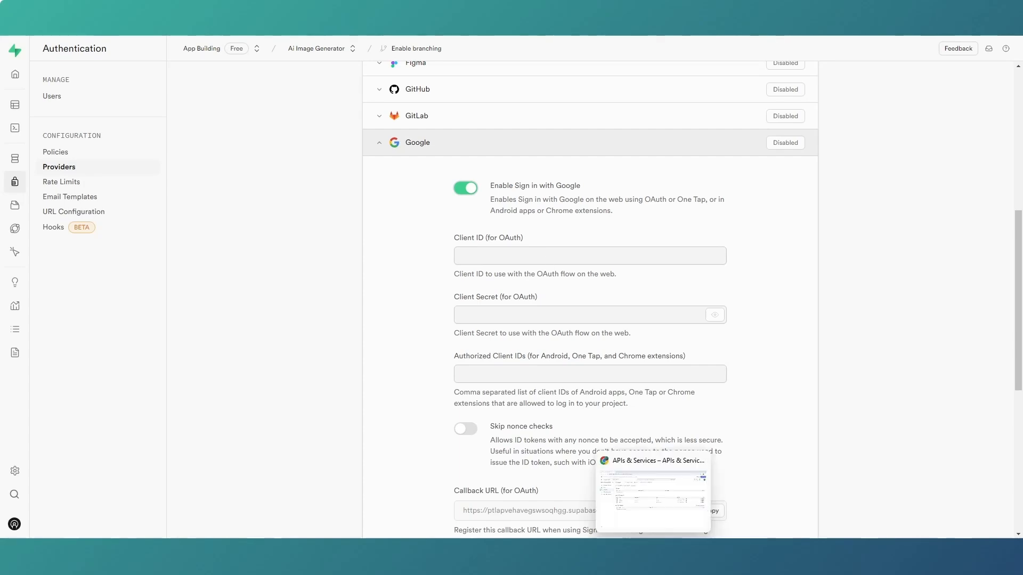
pyautogui.click(653, 495)
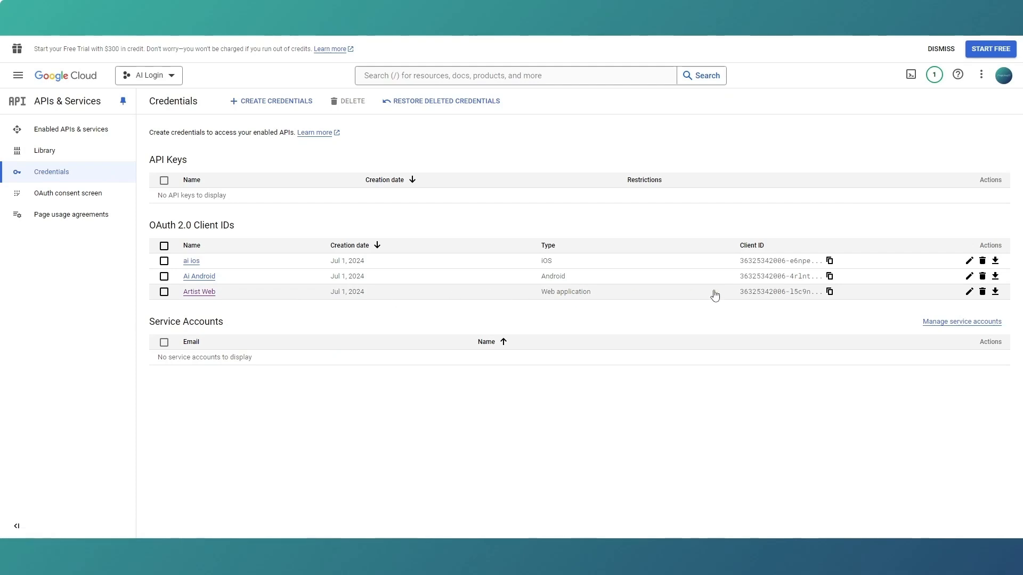
pyautogui.click(829, 293)
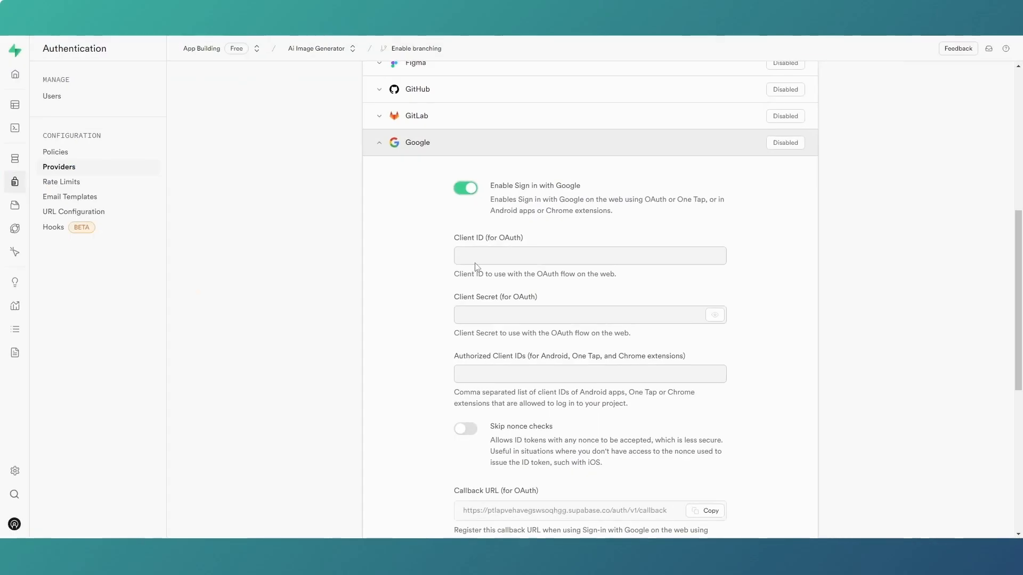
pyautogui.click(475, 256)
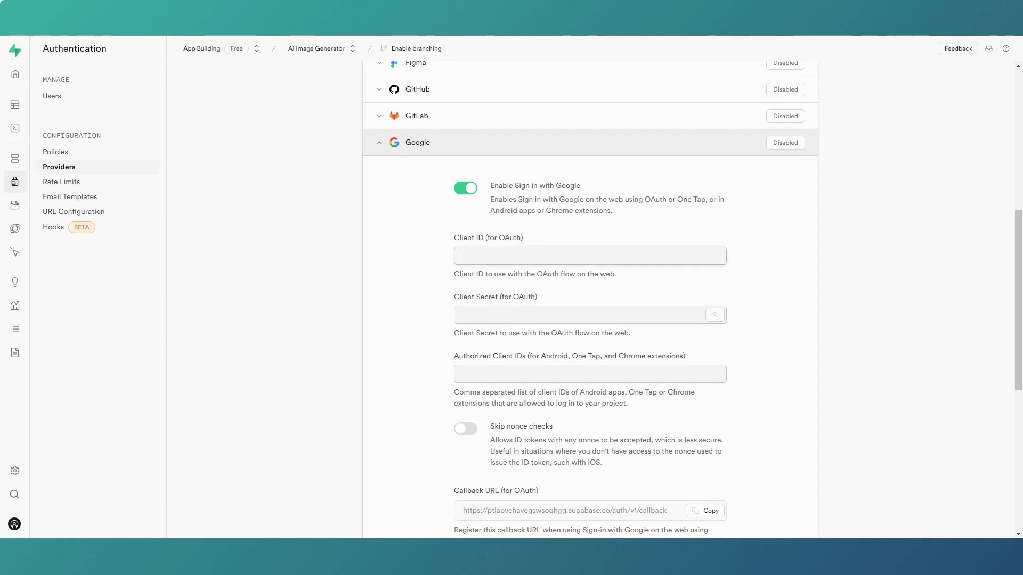
pyautogui.hotkey('ctrl', 'v')
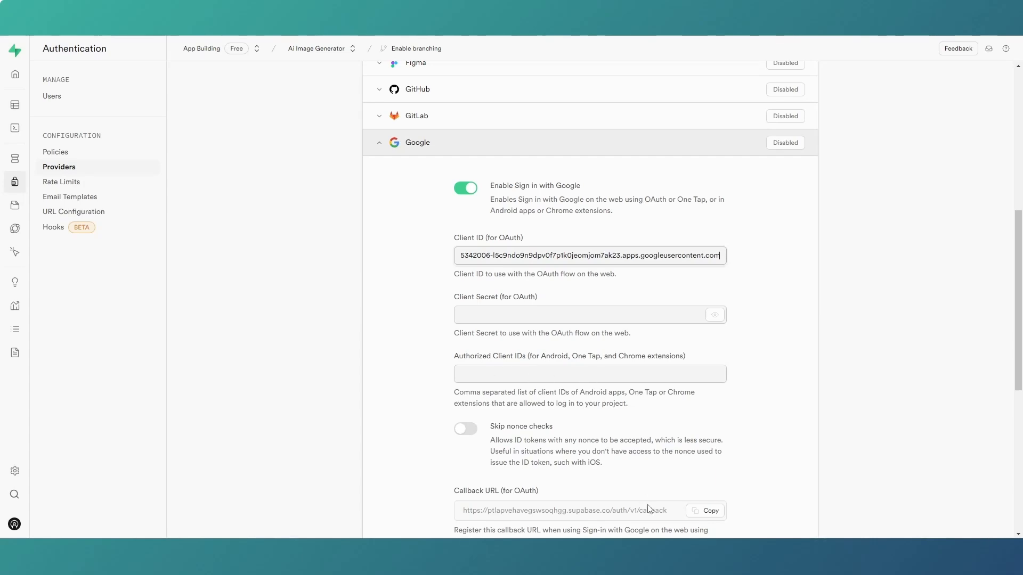
# Copy the Ai Android client's ID from Google Cloud into the provider's Authorized Client IDs in Supabase.
pyautogui.click(629, 551)
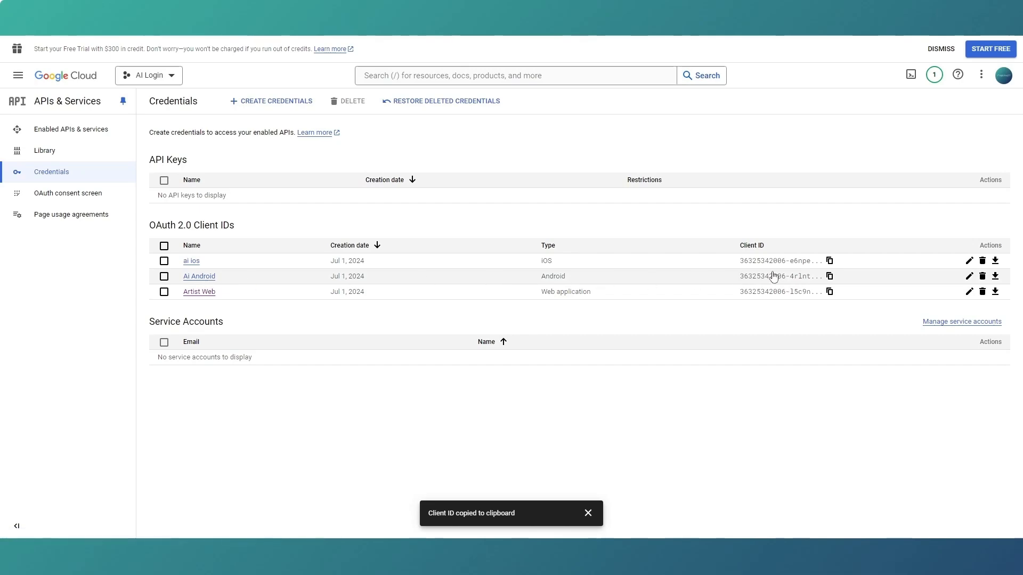
pyautogui.click(832, 279)
pyautogui.moveTo(629, 551)
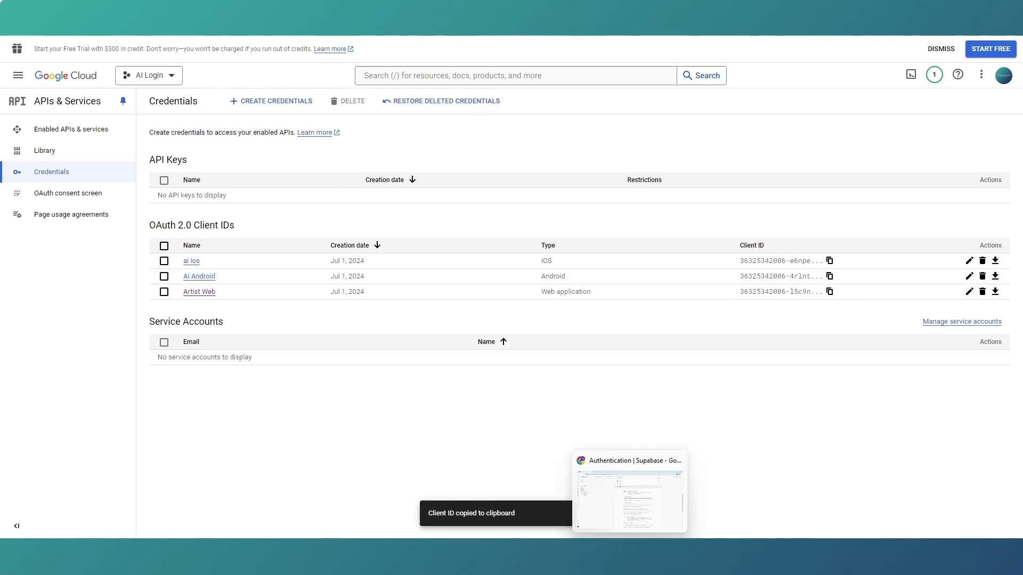
pyautogui.click(629, 495)
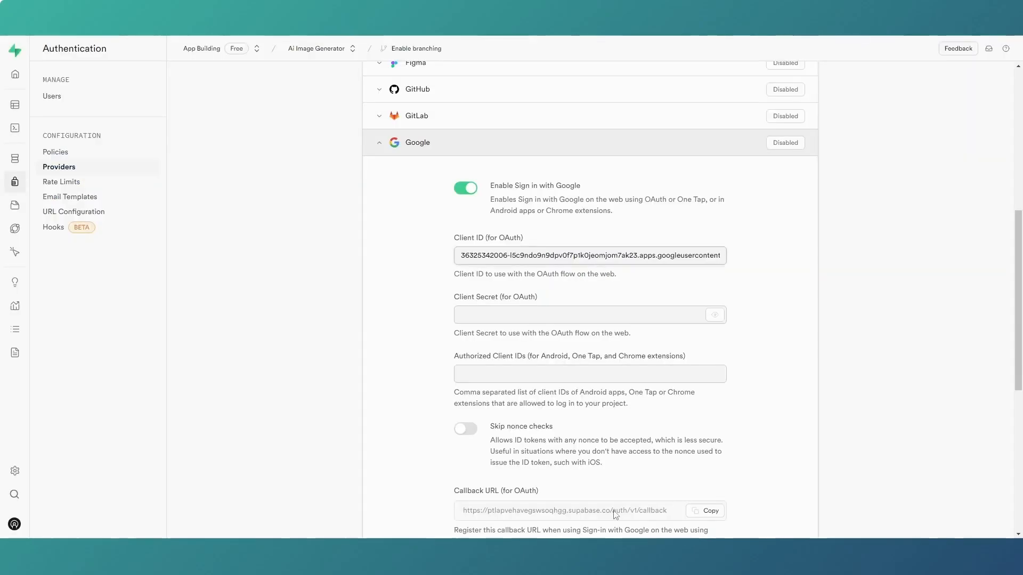
pyautogui.click(508, 378)
pyautogui.hotkey('ctrl', 'v')
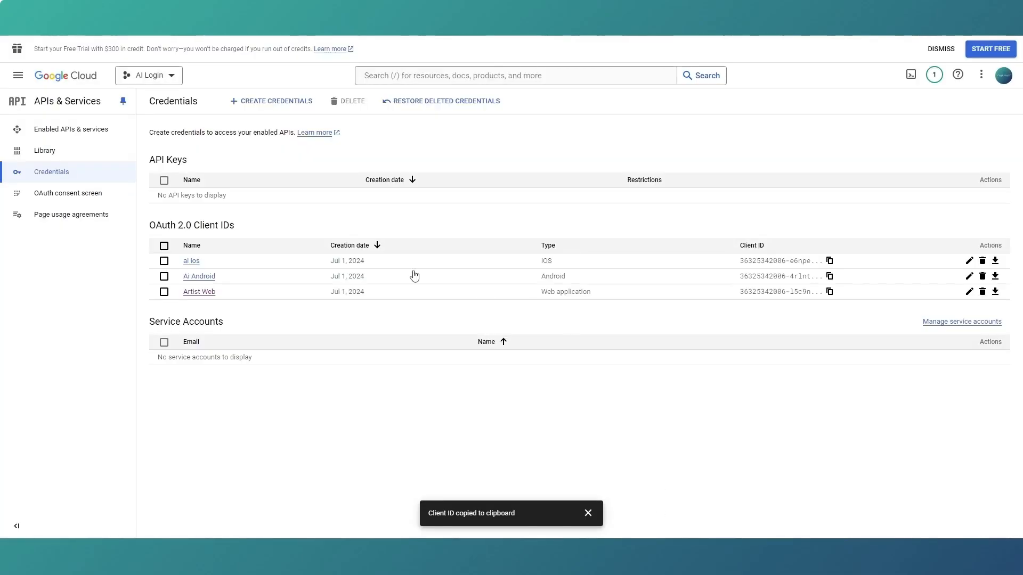
# Copy the Artist Web client's secret from Google Cloud into the provider's Client Secret (for OAuth) and save the Google provider settings.
pyautogui.click(200, 291)
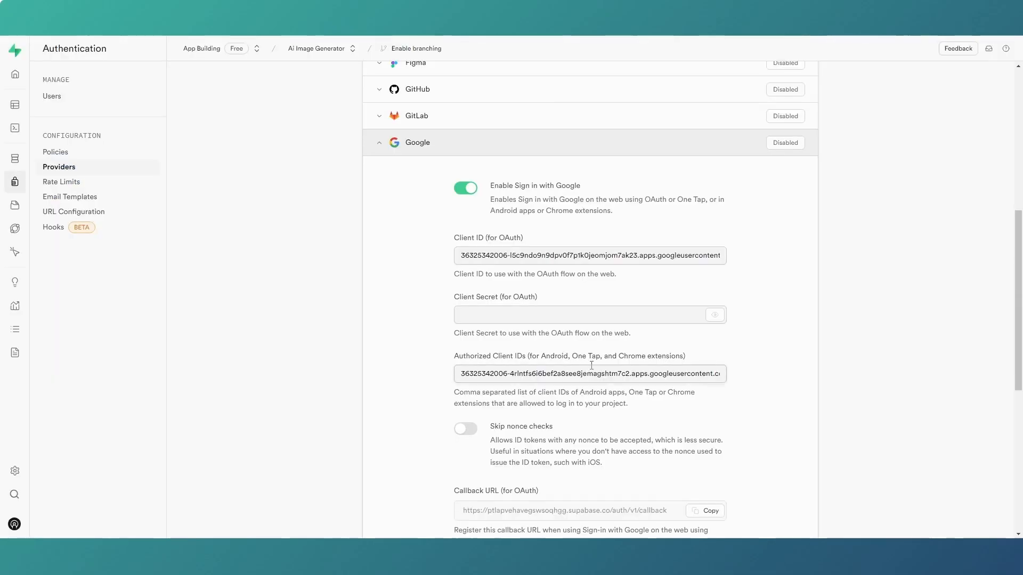
pyautogui.click(563, 317)
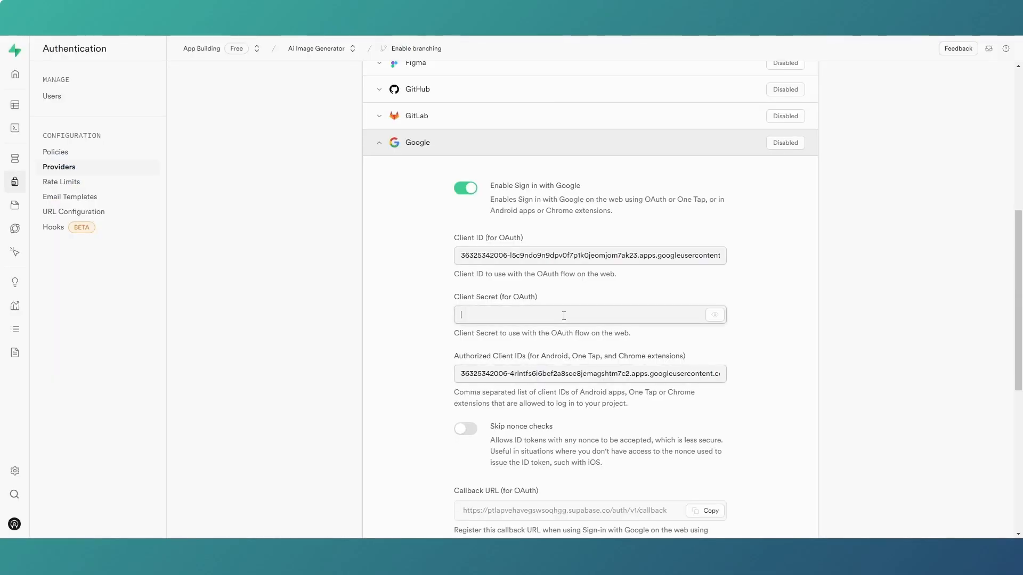
pyautogui.hotkey('ctrl', 'v')
pyautogui.scroll(-3, 607, 244)
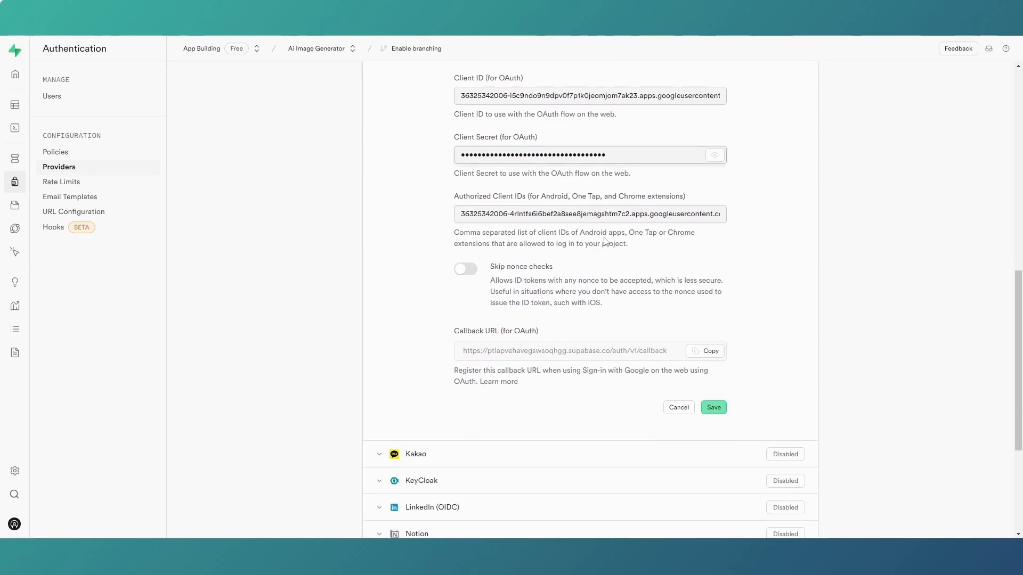
pyautogui.click(721, 409)
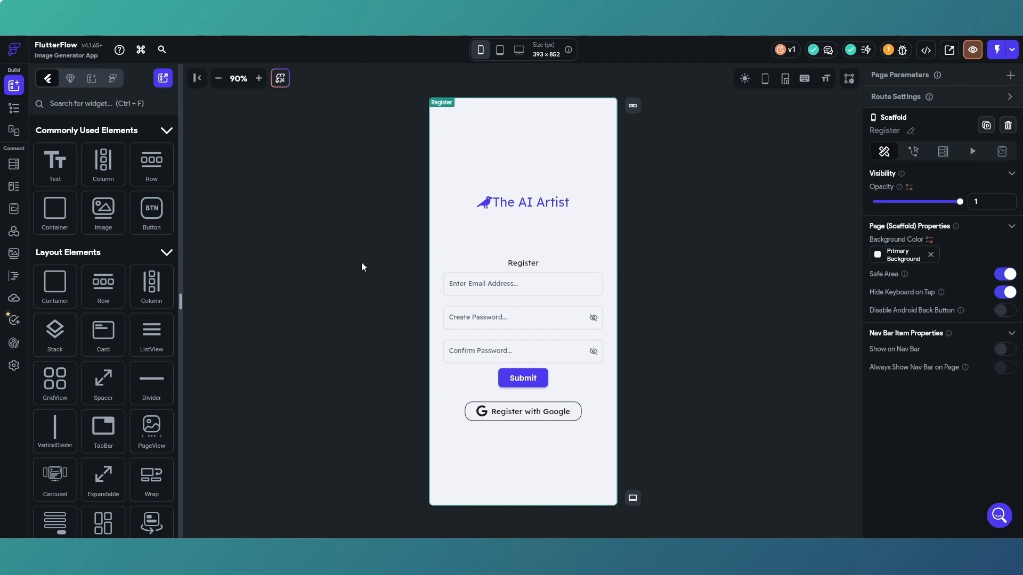
# Review the iOS and Web client ID fields of Google authentication in the app's Supabase integration settings.
pyautogui.click(15, 366)
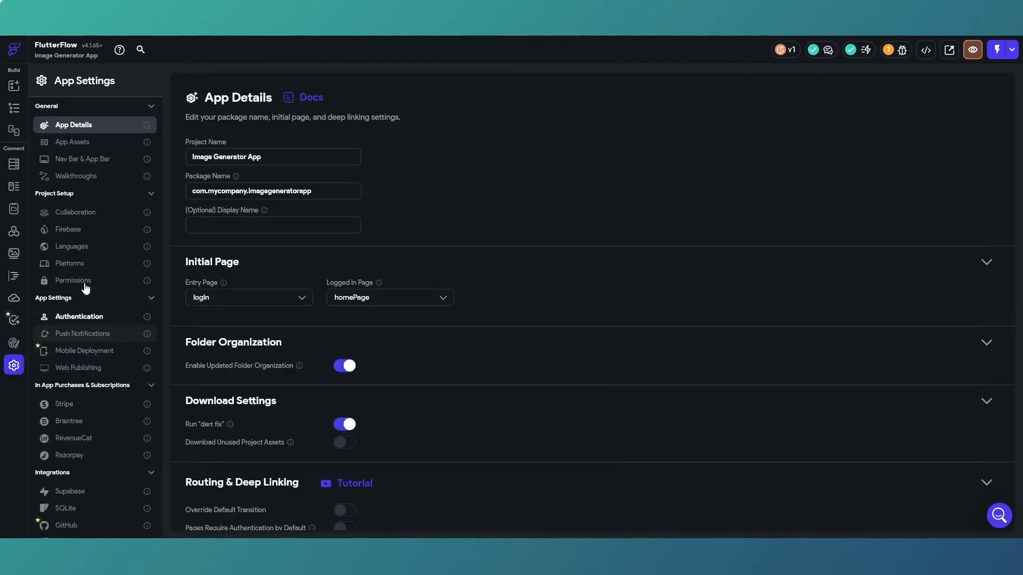
pyautogui.click(80, 490)
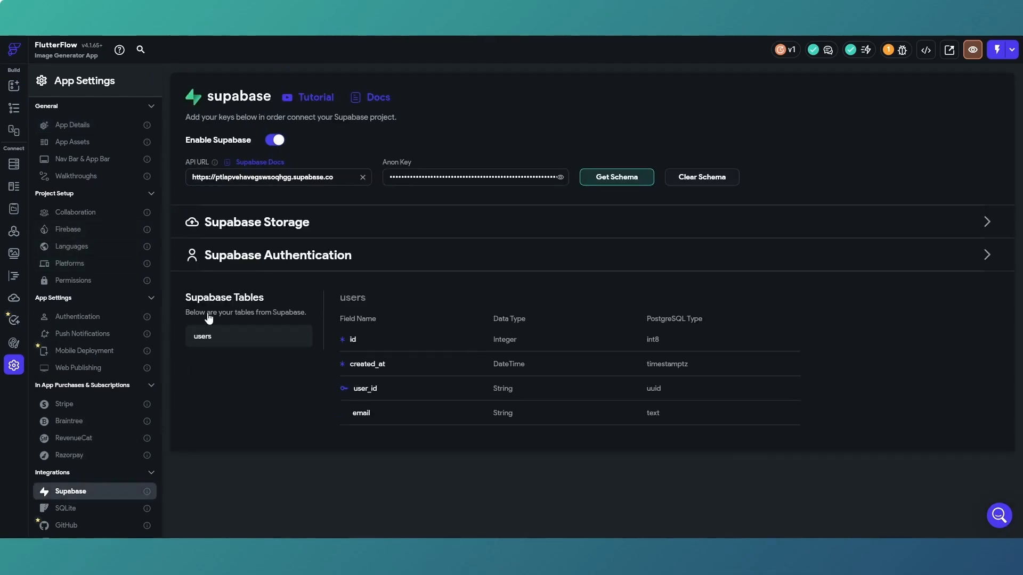
pyautogui.click(986, 256)
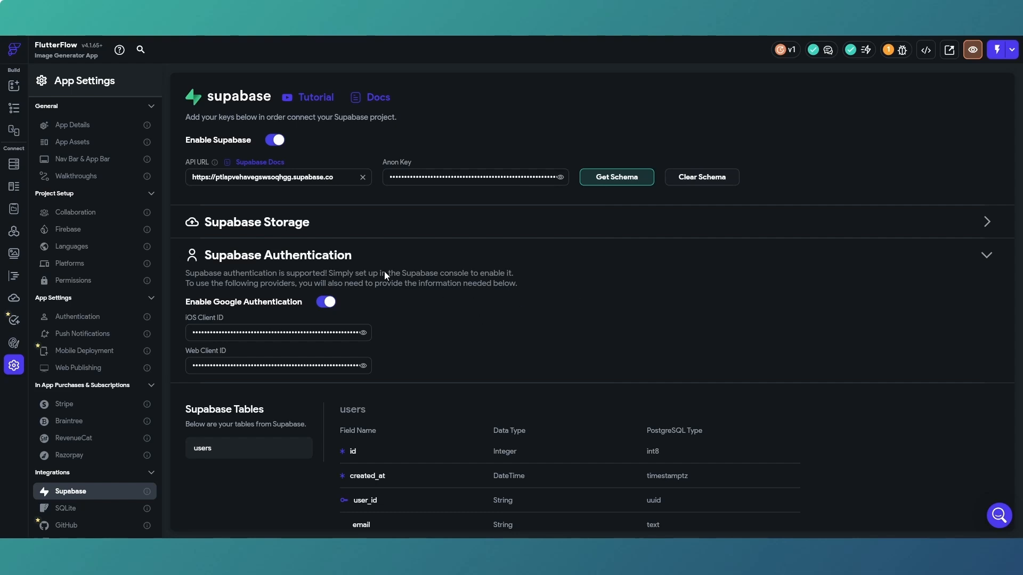
# Give the Register with Google button on the Register page an On Tap Supabase Authentication action that creates an account.
pyautogui.click(14, 108)
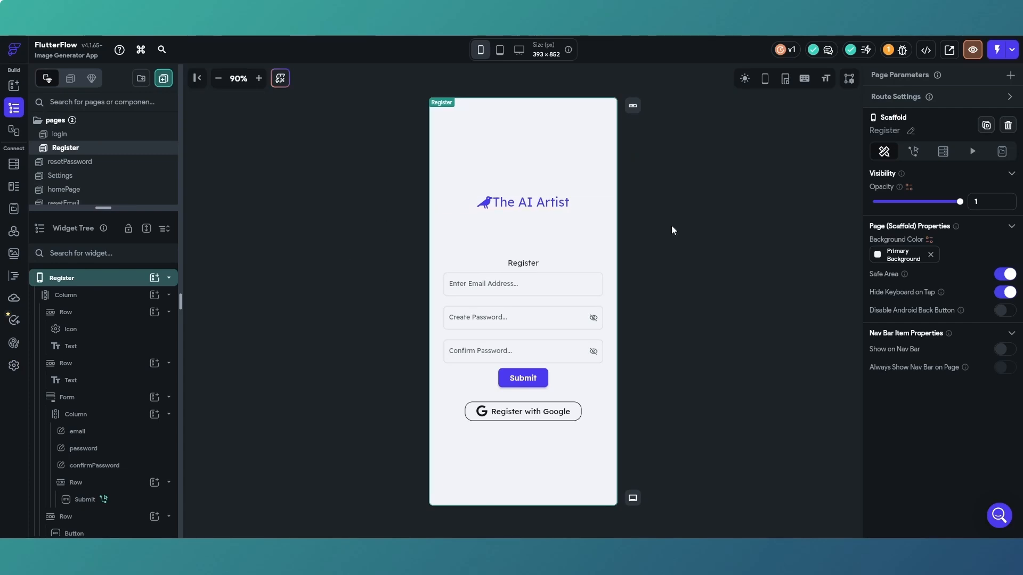
pyautogui.click(534, 413)
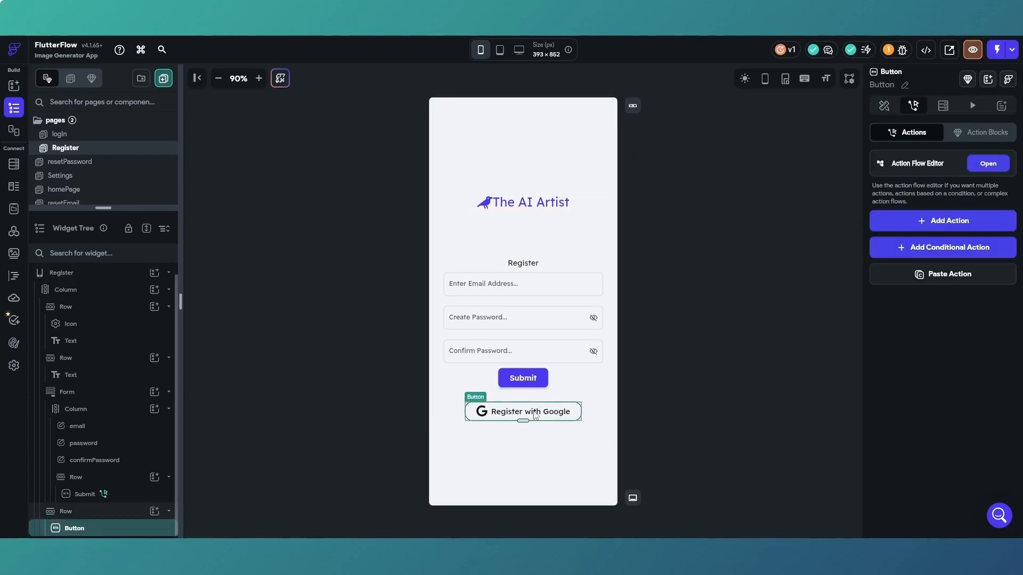
pyautogui.click(988, 166)
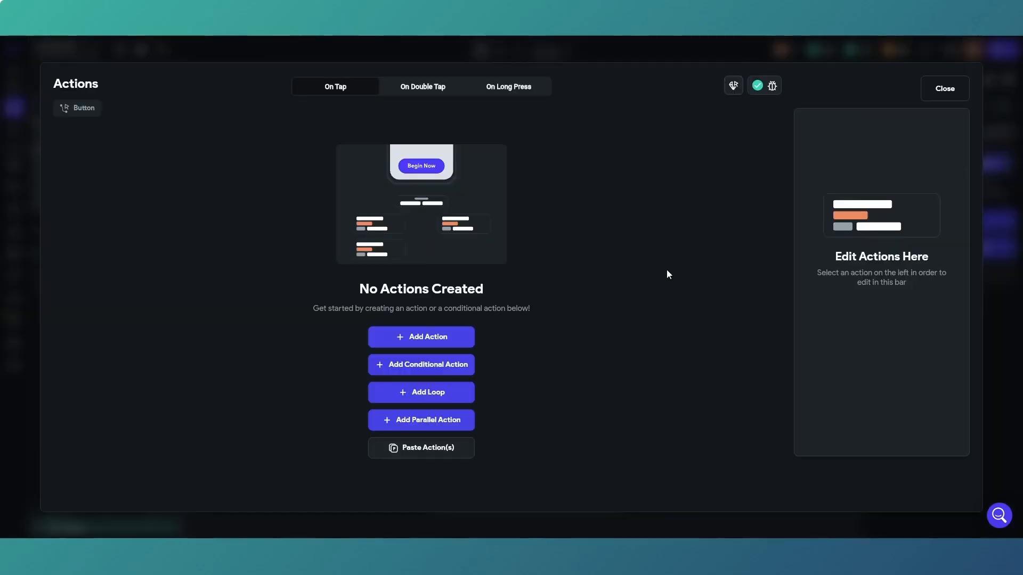
pyautogui.click(422, 336)
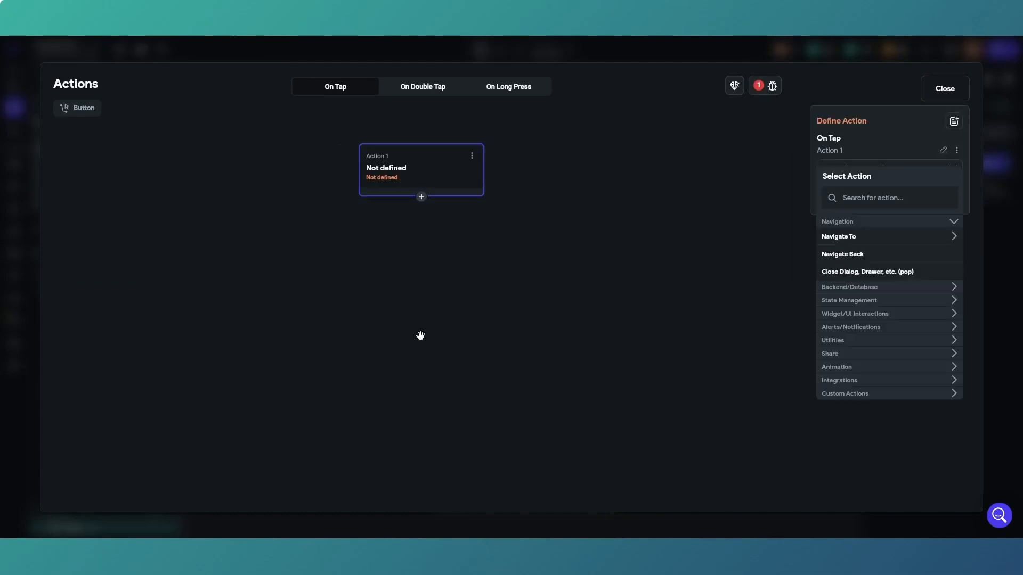
pyautogui.click(902, 290)
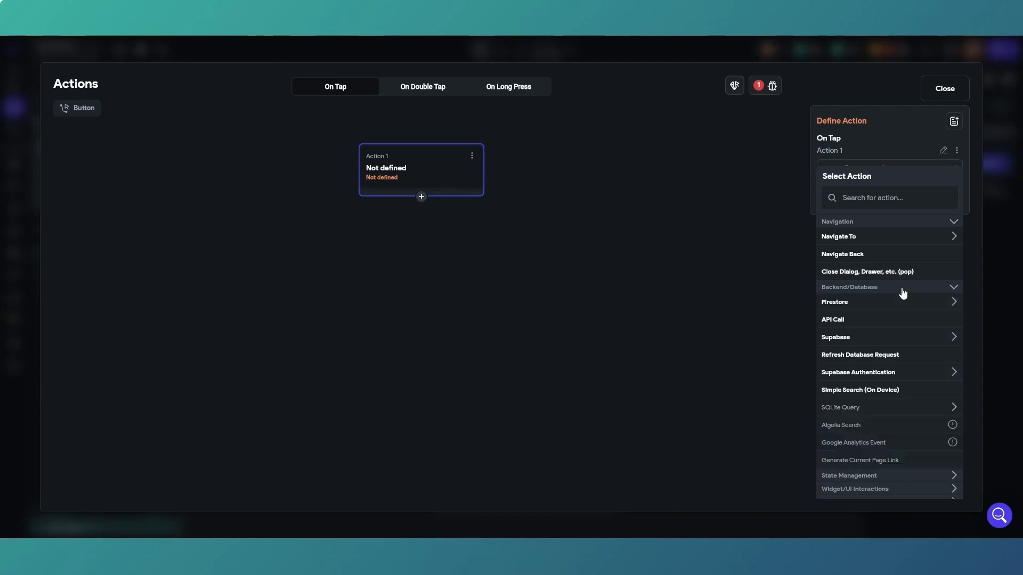
pyautogui.click(899, 376)
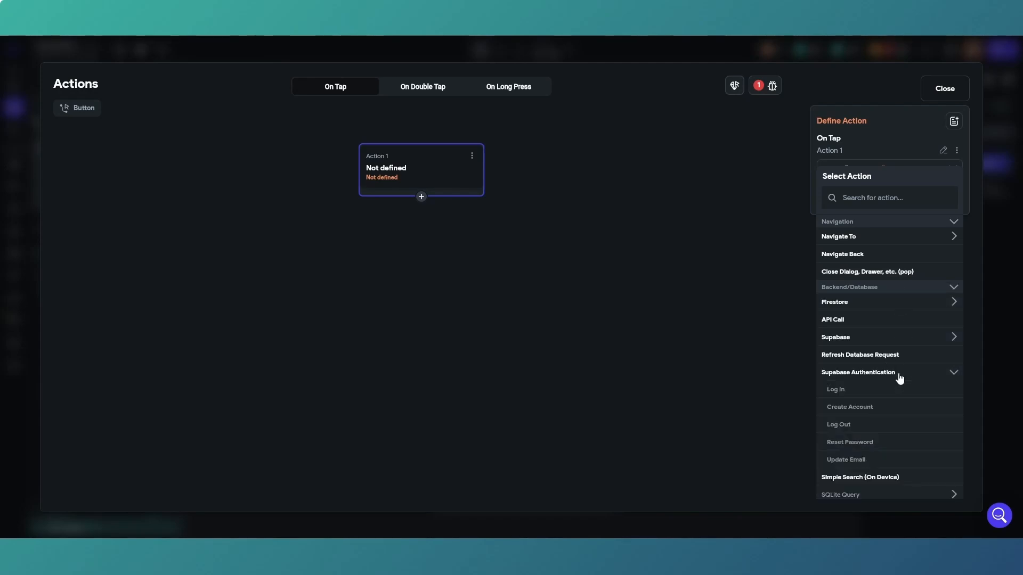
pyautogui.click(871, 410)
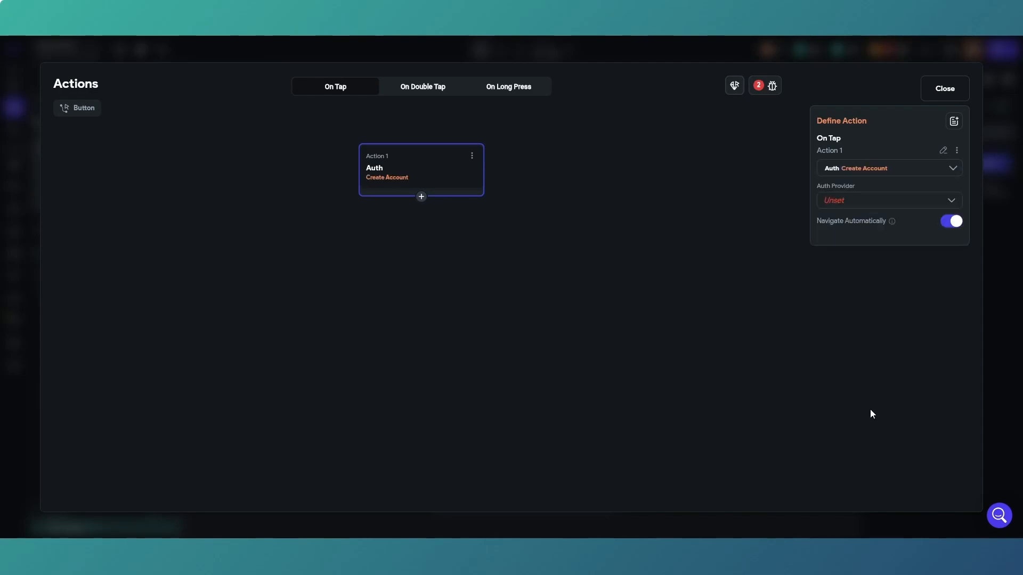
# Set the Create Account action's auth provider to Google and turn off Navigate Automatically.
pyautogui.click(883, 202)
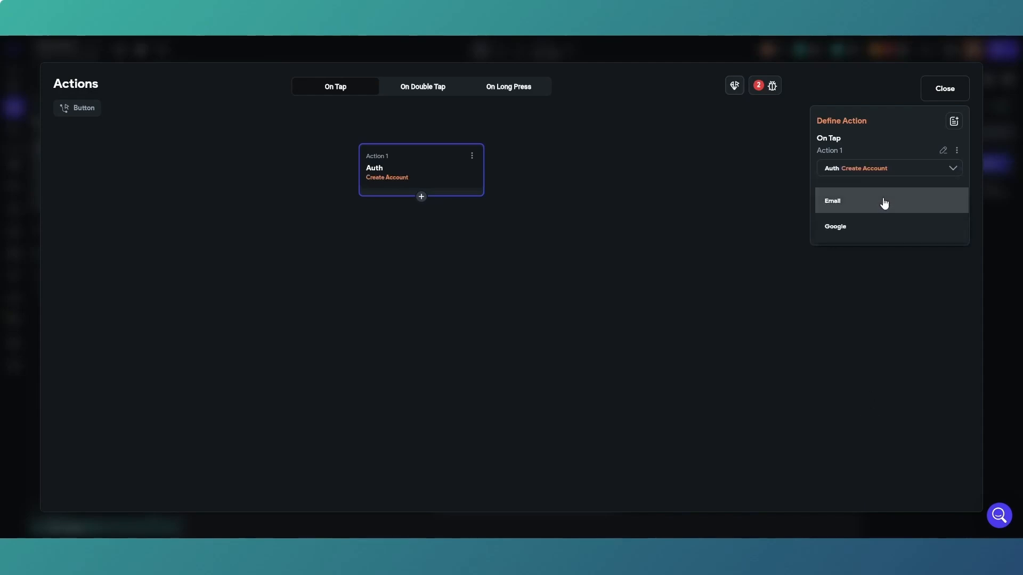
pyautogui.click(863, 229)
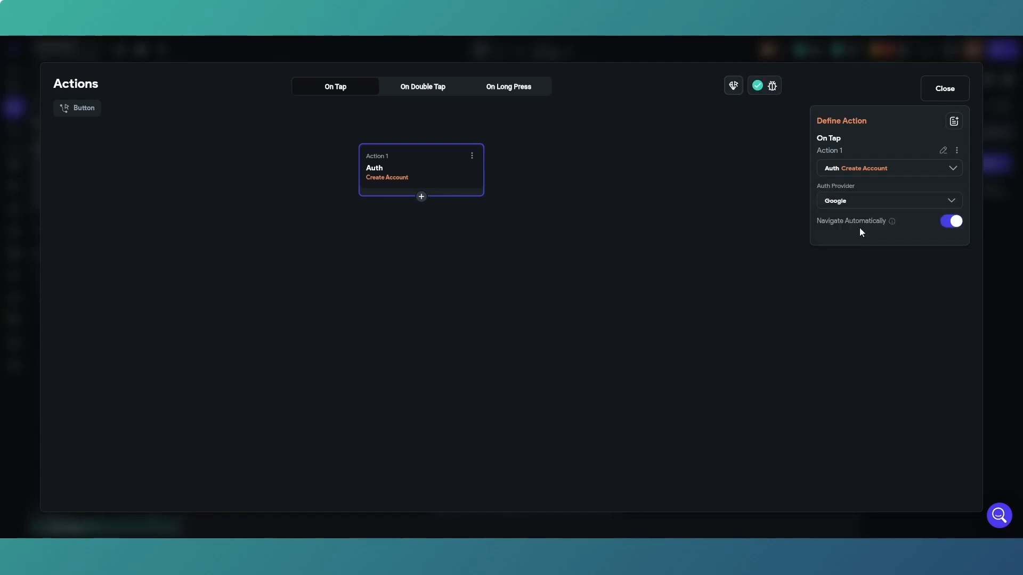
pyautogui.click(946, 224)
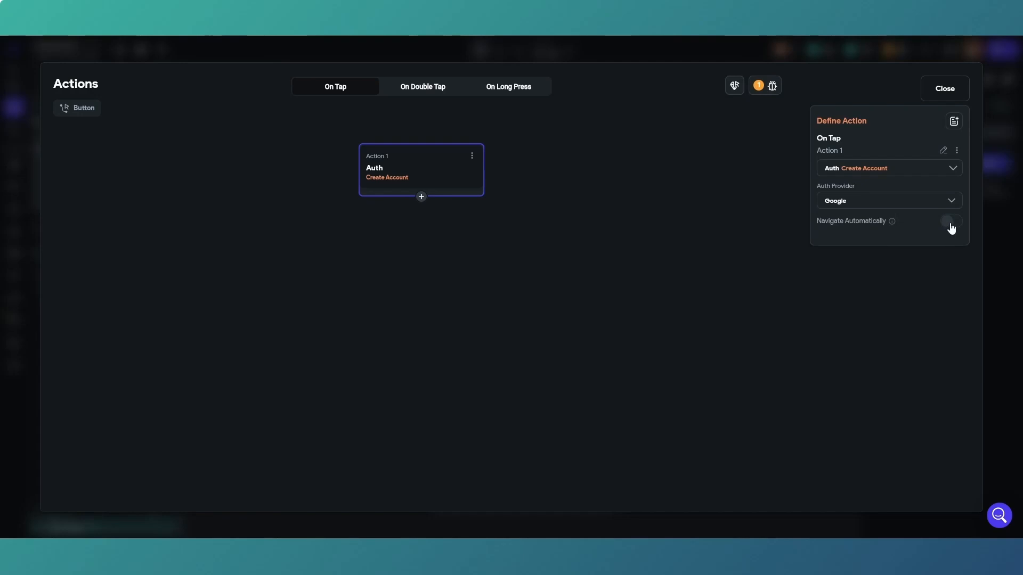
# Add a second action after Create Account that navigates to the login page, and close the action editor.
pyautogui.click(421, 198)
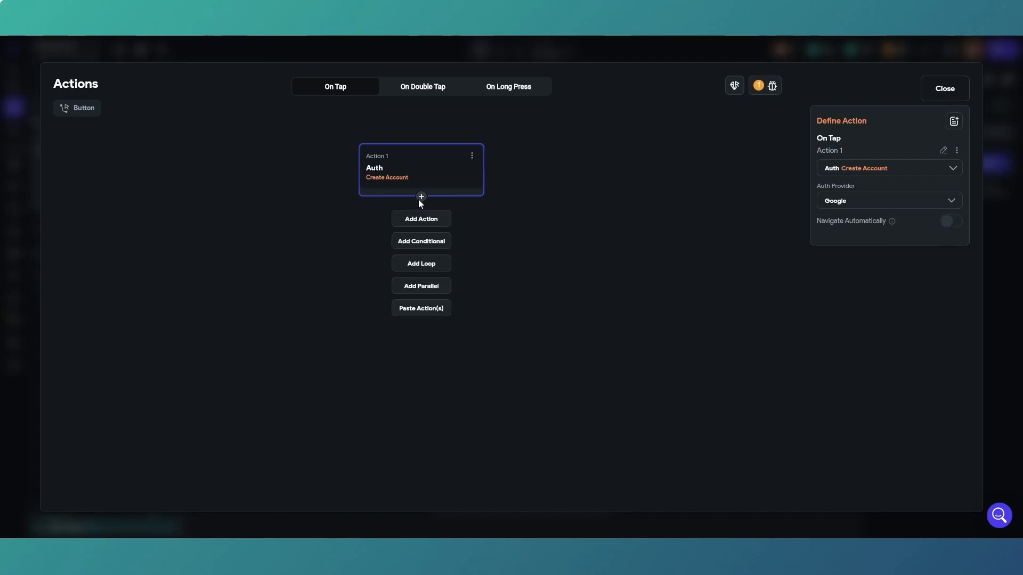
pyautogui.click(425, 222)
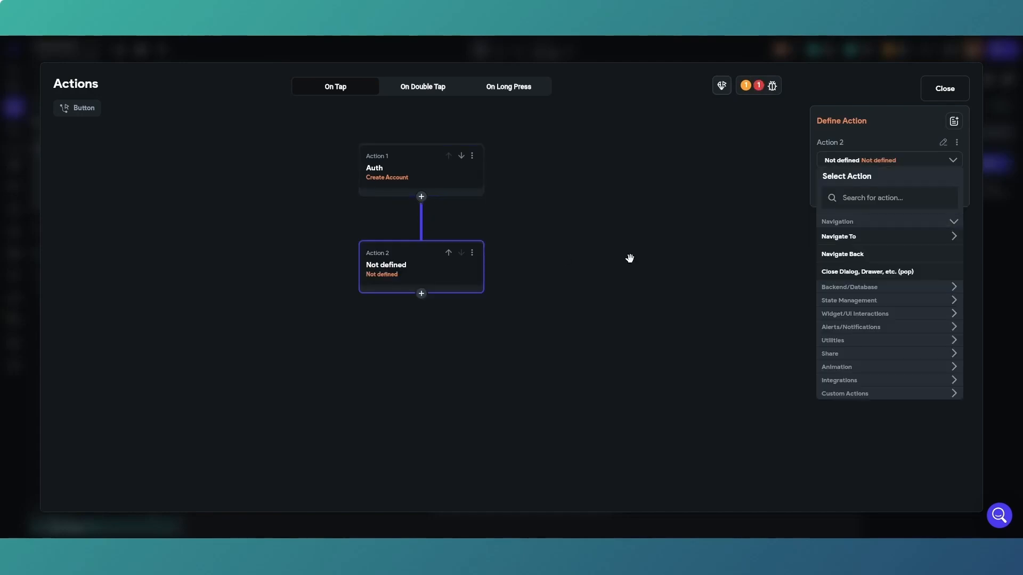
pyautogui.click(918, 241)
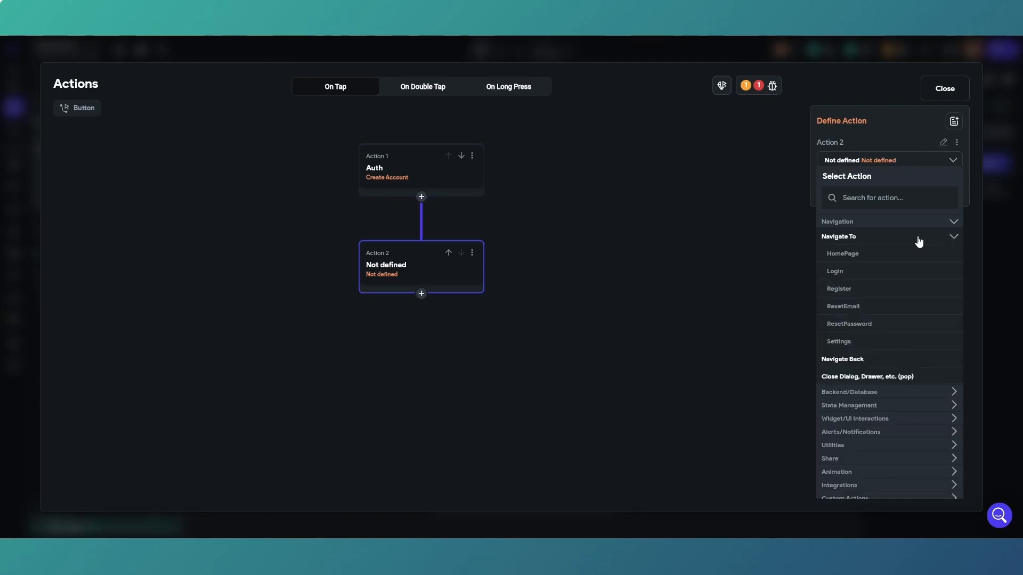
pyautogui.click(884, 272)
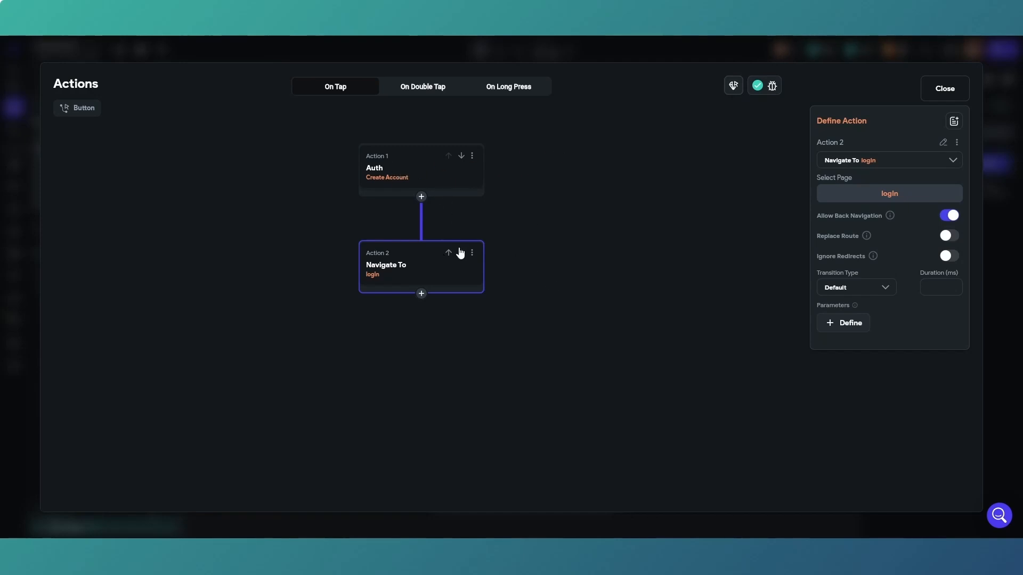
pyautogui.click(936, 90)
pyautogui.click(743, 226)
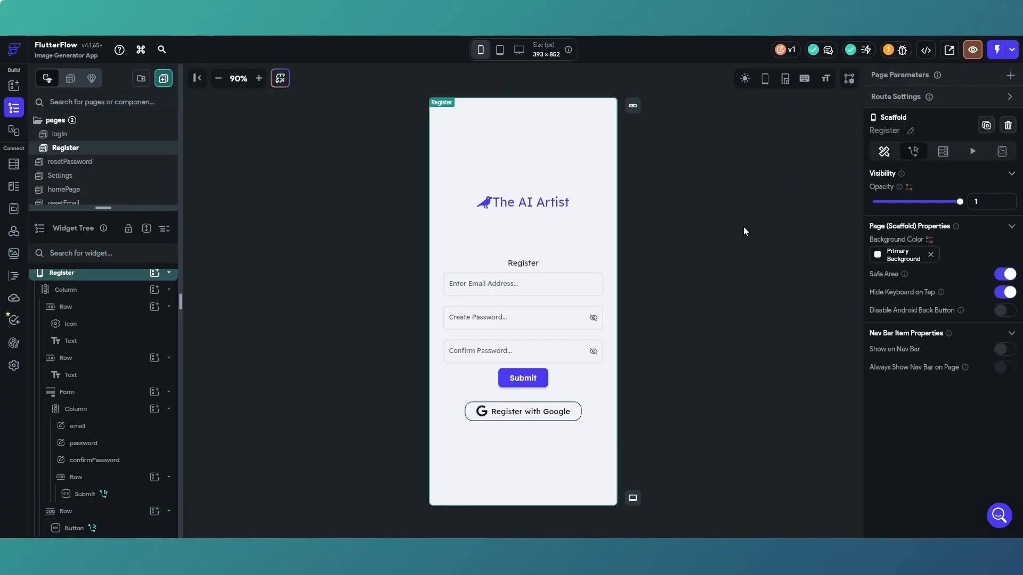
# Give the Log in with Google button on the login page an On Tap Supabase Authentication Log In action.
pyautogui.click(92, 139)
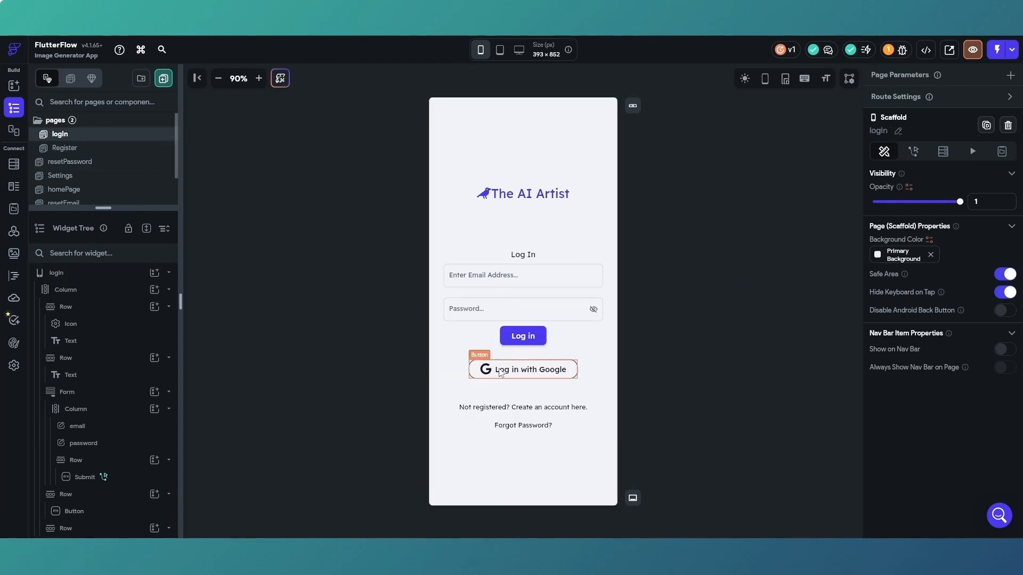
pyautogui.click(516, 376)
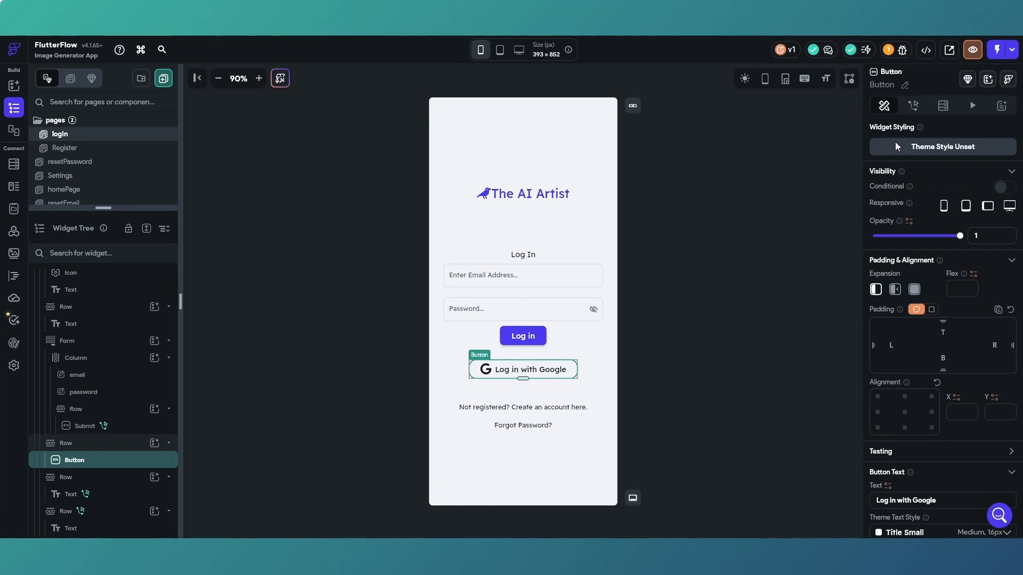
pyautogui.click(913, 105)
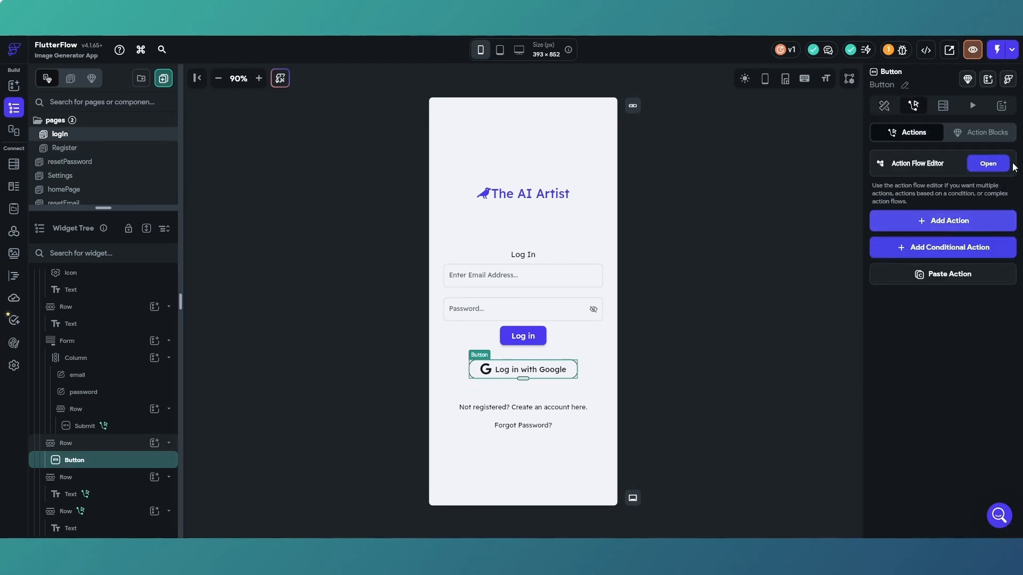
pyautogui.click(987, 164)
pyautogui.click(417, 338)
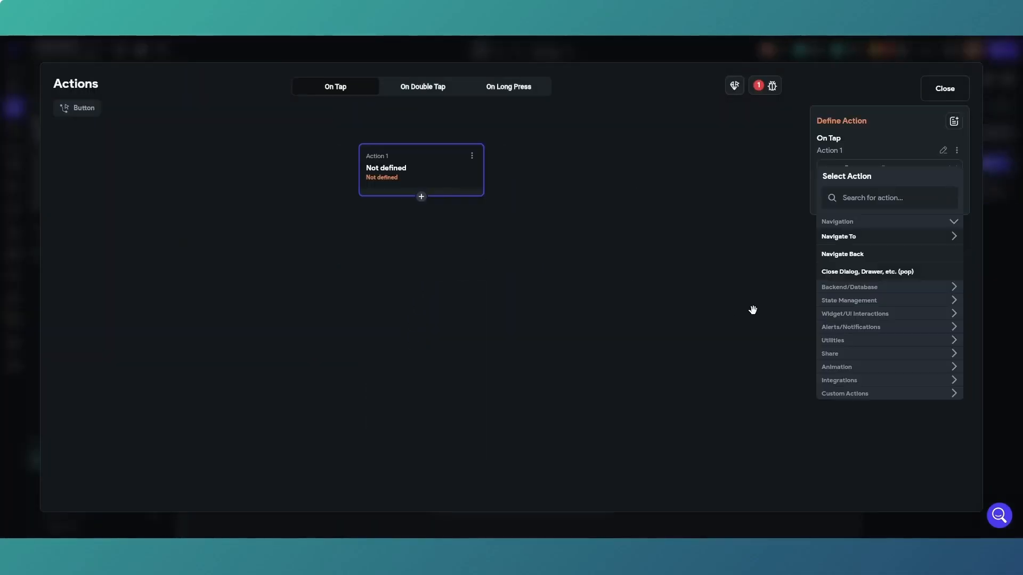
pyautogui.click(889, 290)
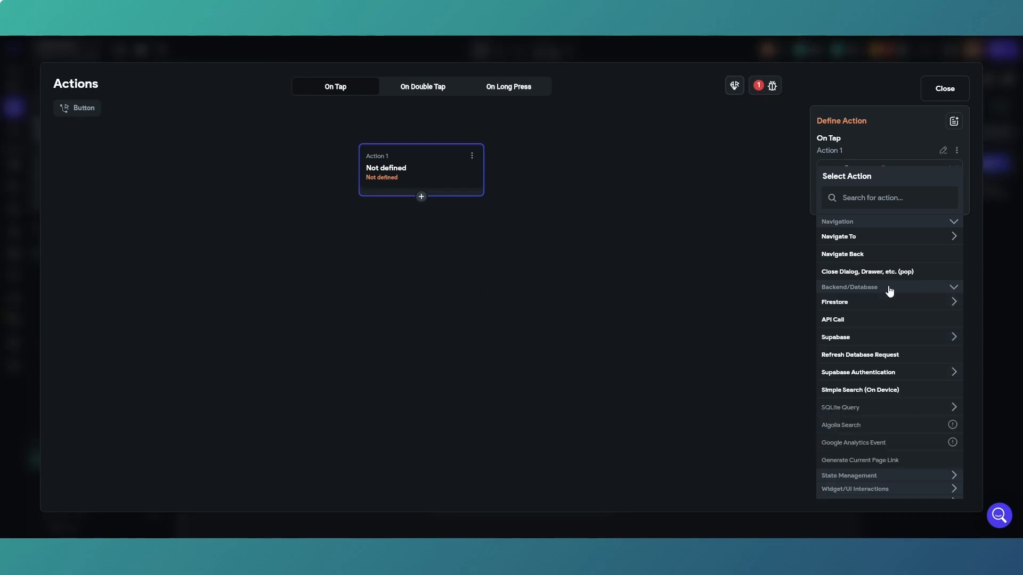
pyautogui.click(895, 376)
pyautogui.click(861, 392)
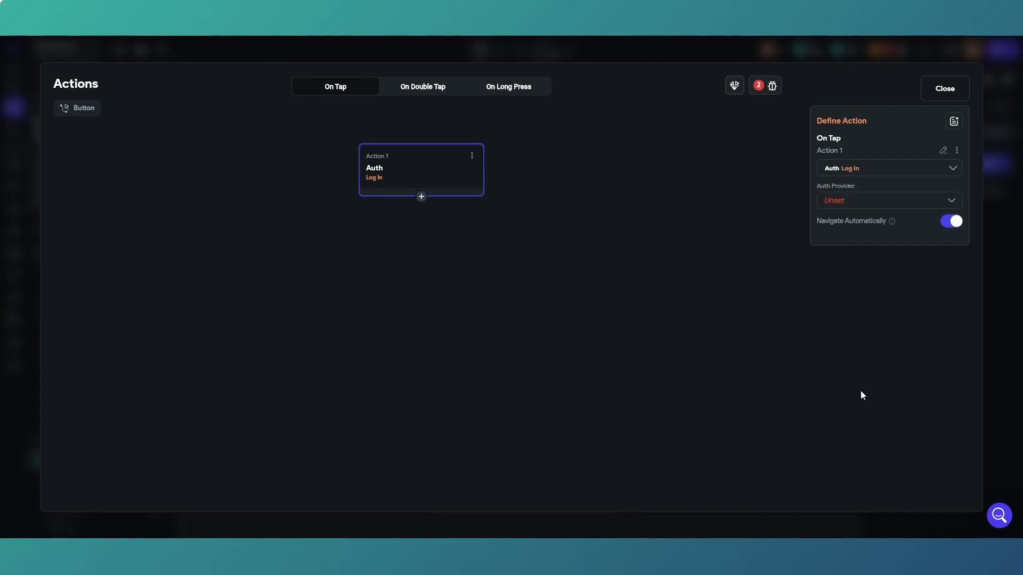
# Set the Log In action's auth provider to Google and close the action editor.
pyautogui.click(880, 208)
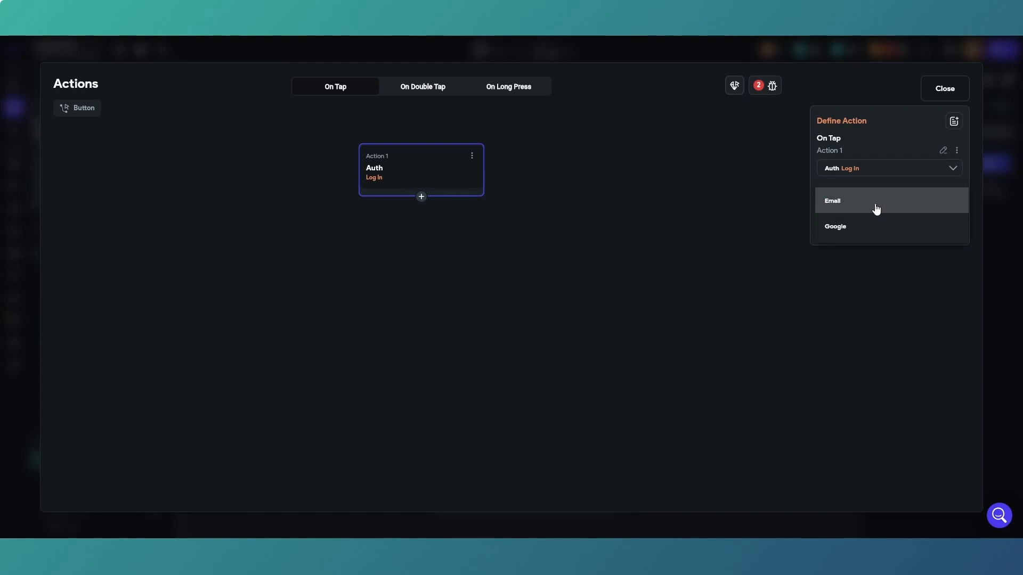
pyautogui.click(859, 229)
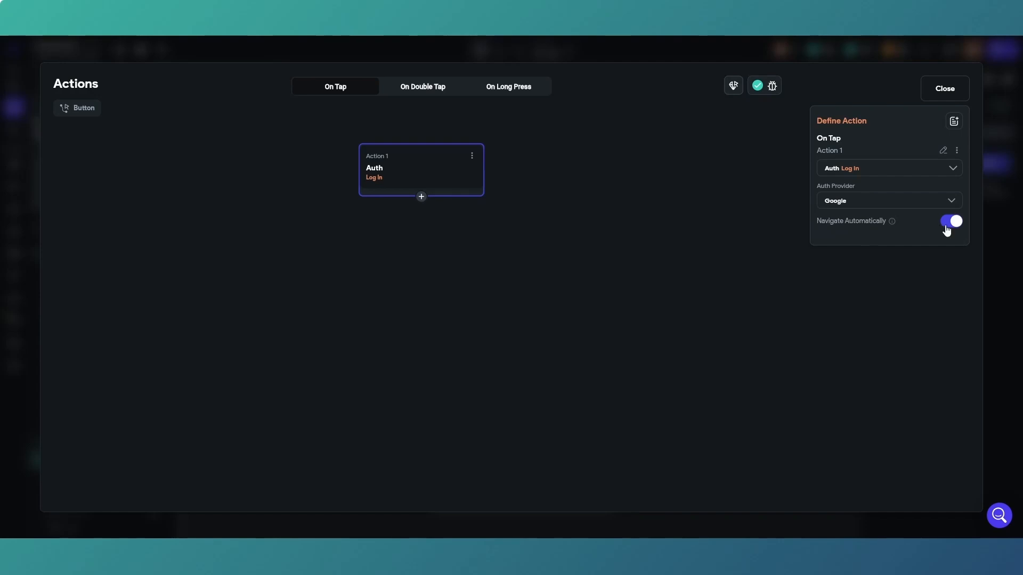
pyautogui.click(943, 93)
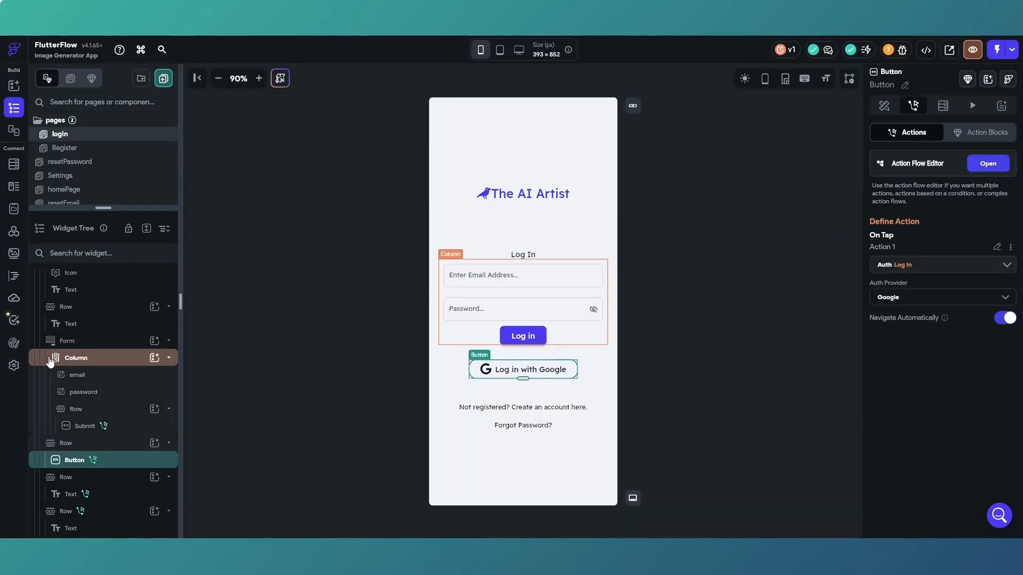
# Review the entry page, logged-in page and Supabase Authentication section in the app's Authentication settings.
pyautogui.click(14, 366)
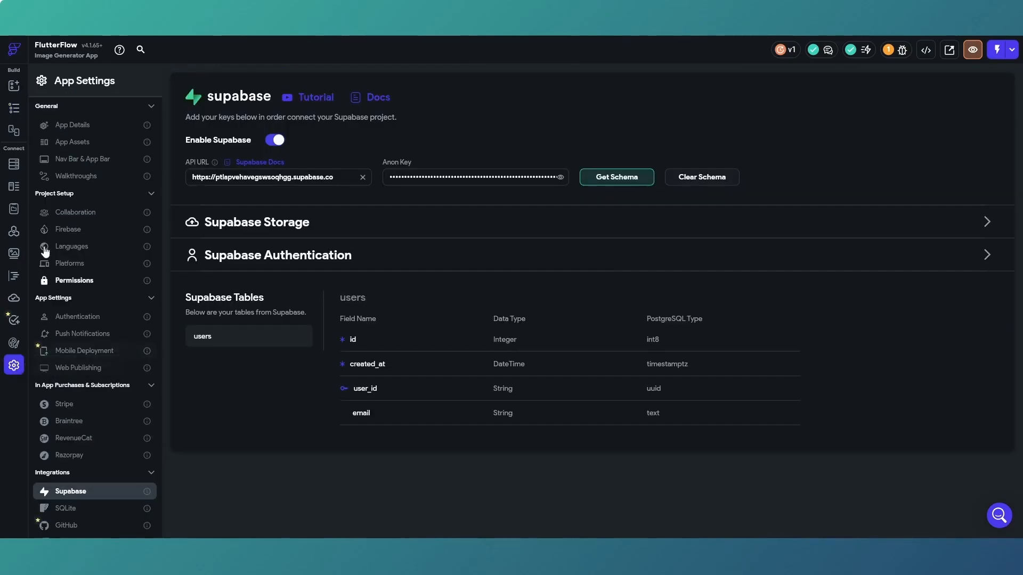
pyautogui.click(70, 316)
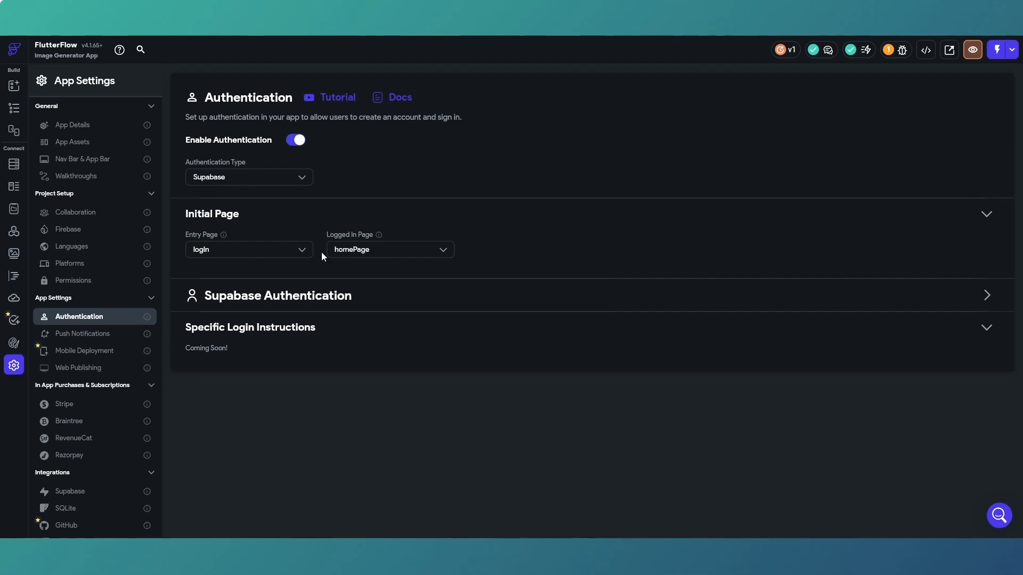
pyautogui.click(989, 296)
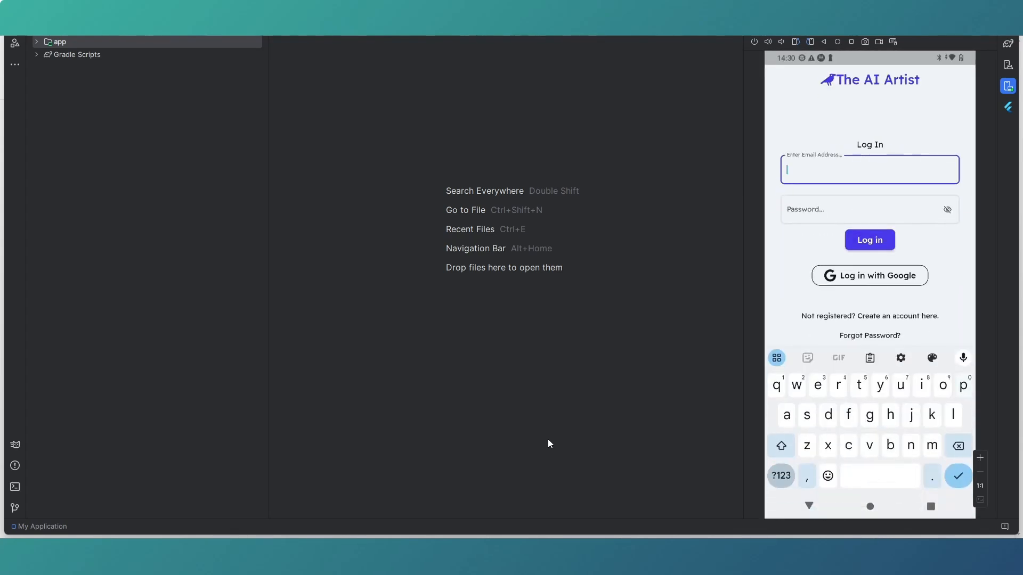
# Switch to Supabase and check the refreshed authentication user list and the users table for the account registered with Google.
pyautogui.click(647, 551)
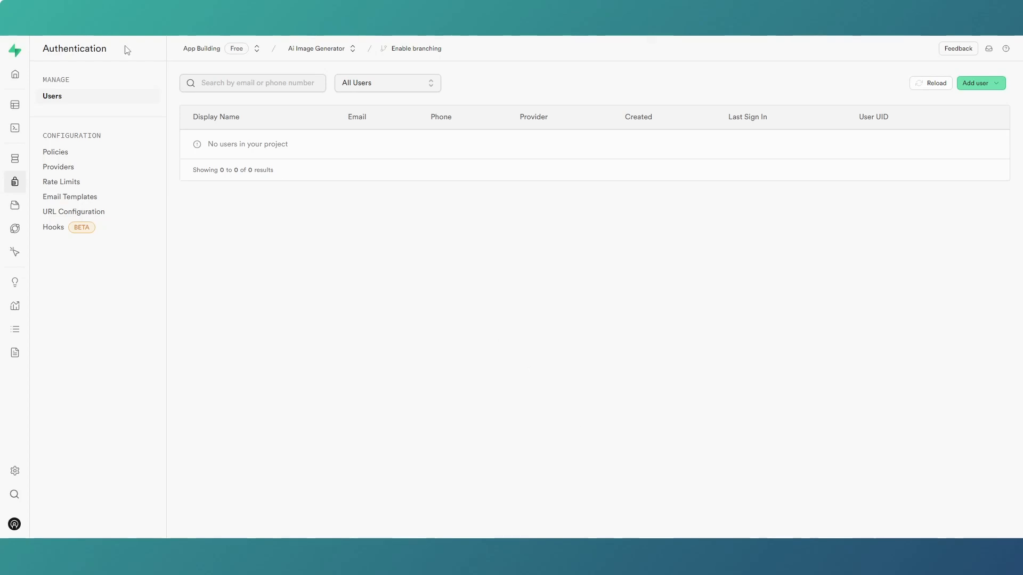
pyautogui.click(47, 24)
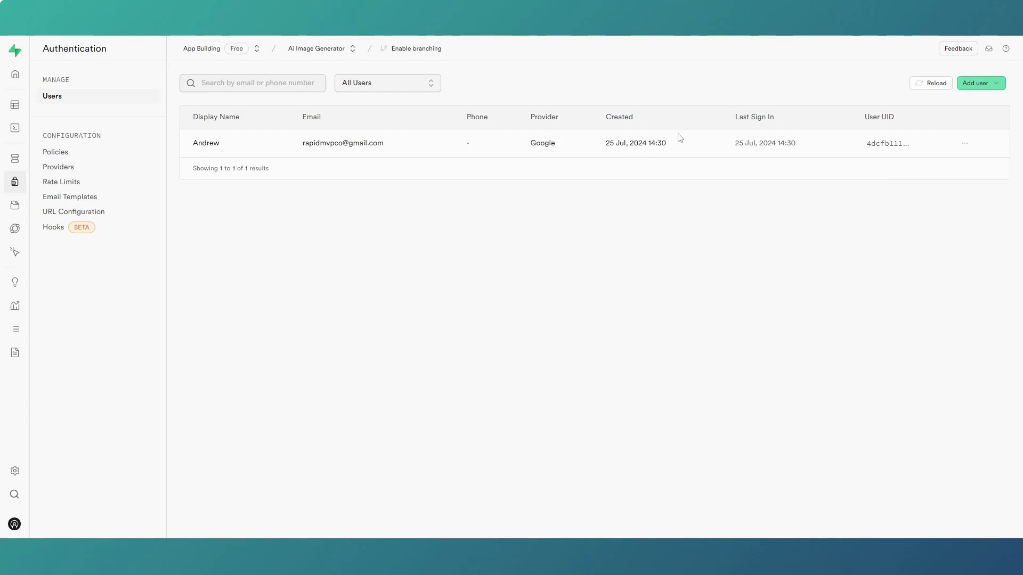
pyautogui.click(30, 108)
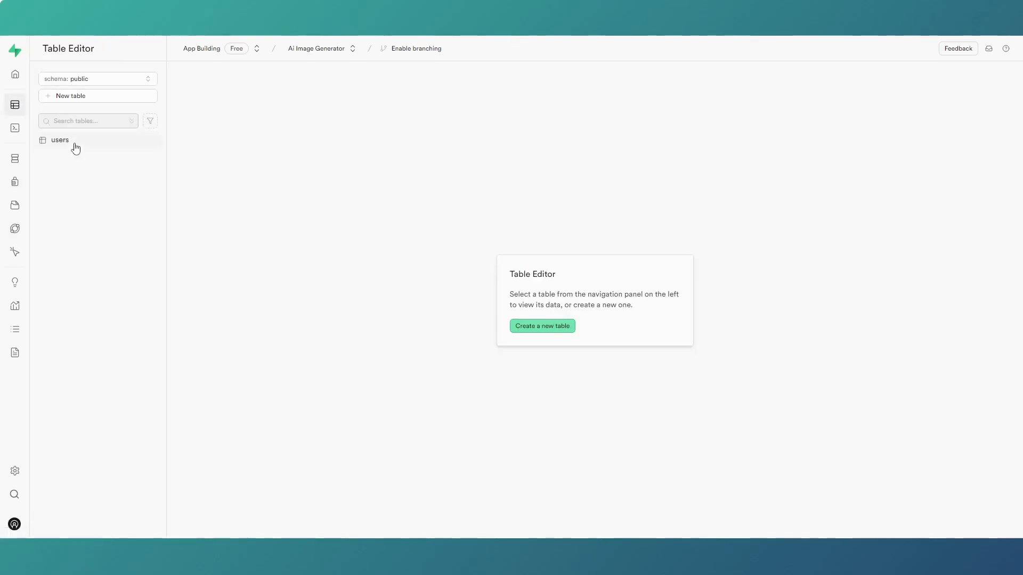
pyautogui.click(75, 141)
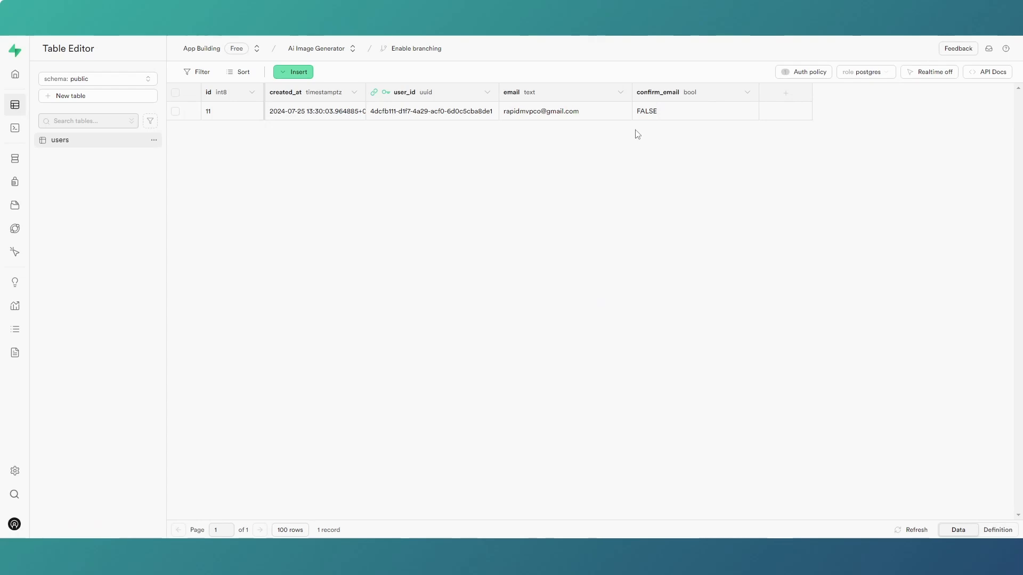